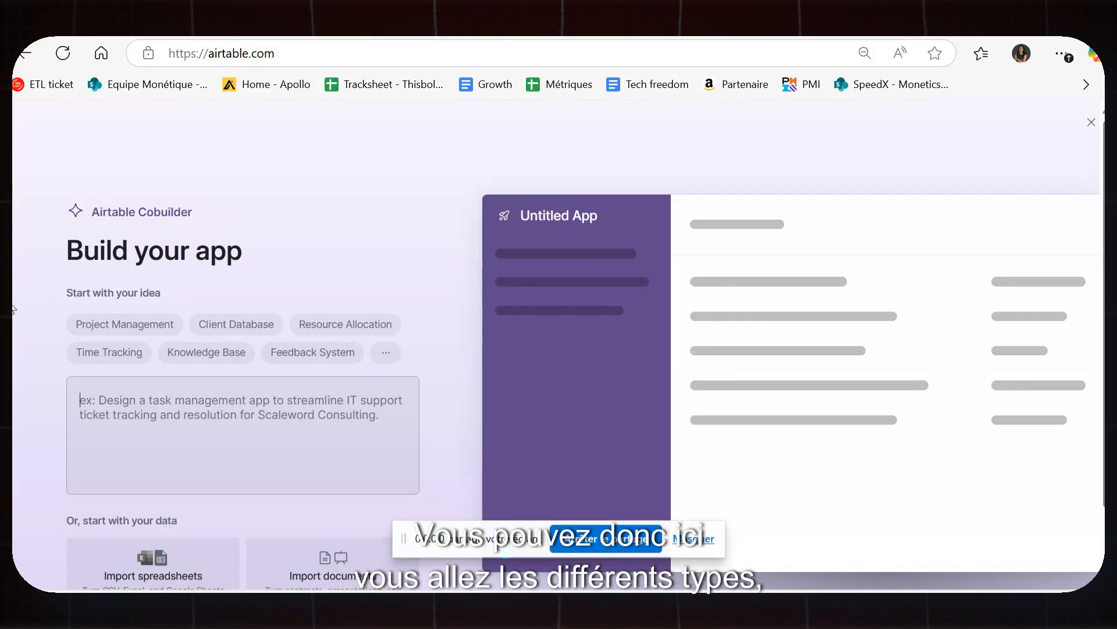
Write the app prompt: an easy app collecting clients' information, fixing 'date' to 'data', based on the attached document.
{"action": "left_click", "coordinate": [102, 326]}
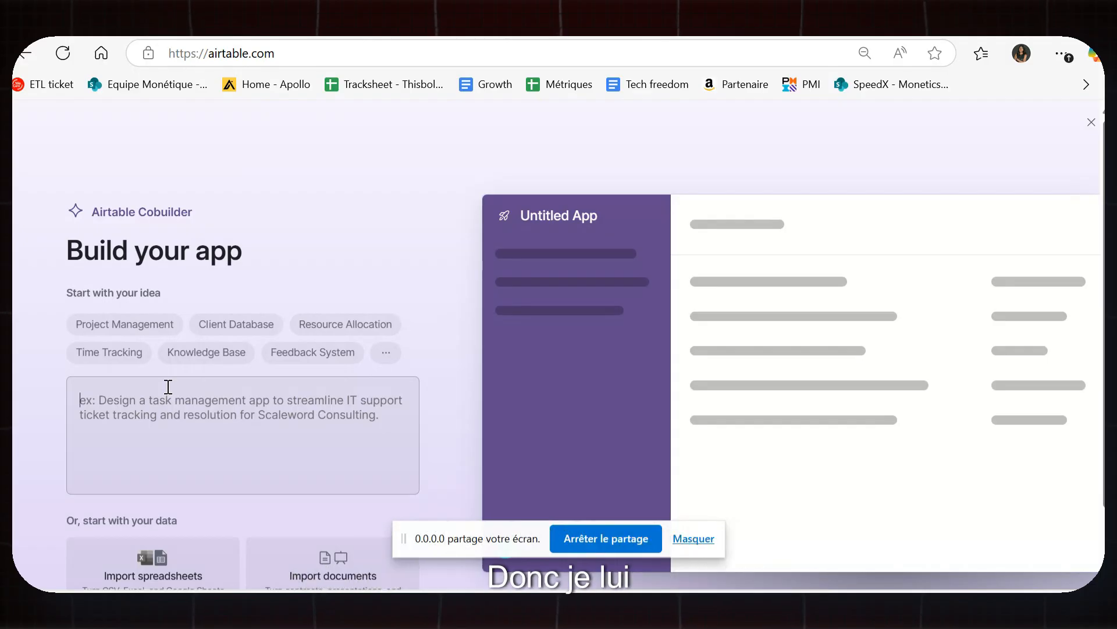
{"action": "type", "text": "create an applic"}
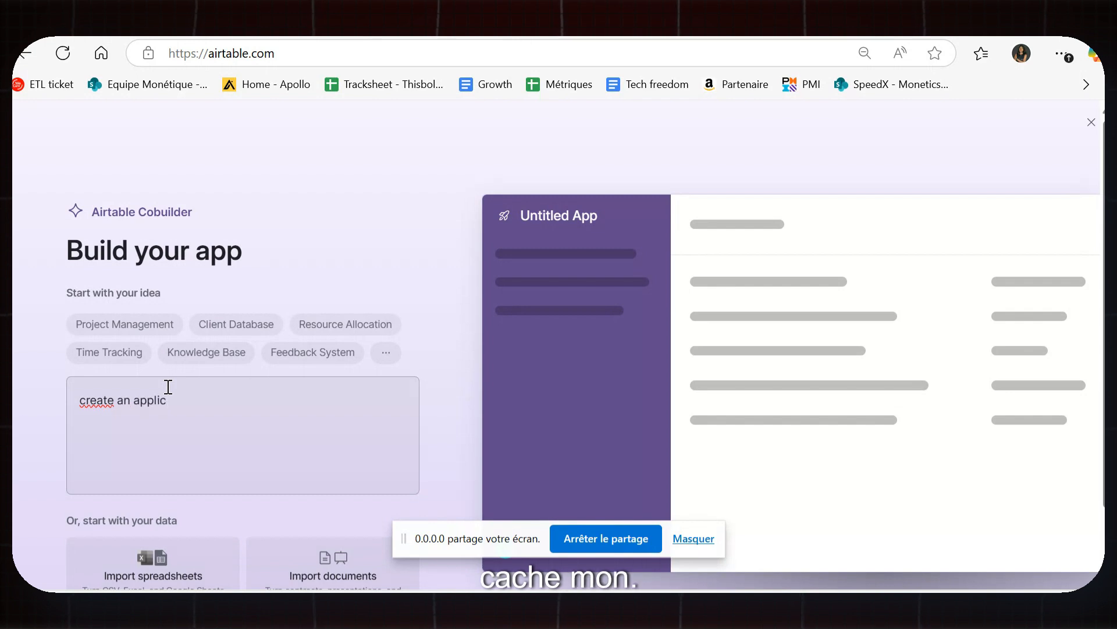
{"action": "type", "text": "ation "}
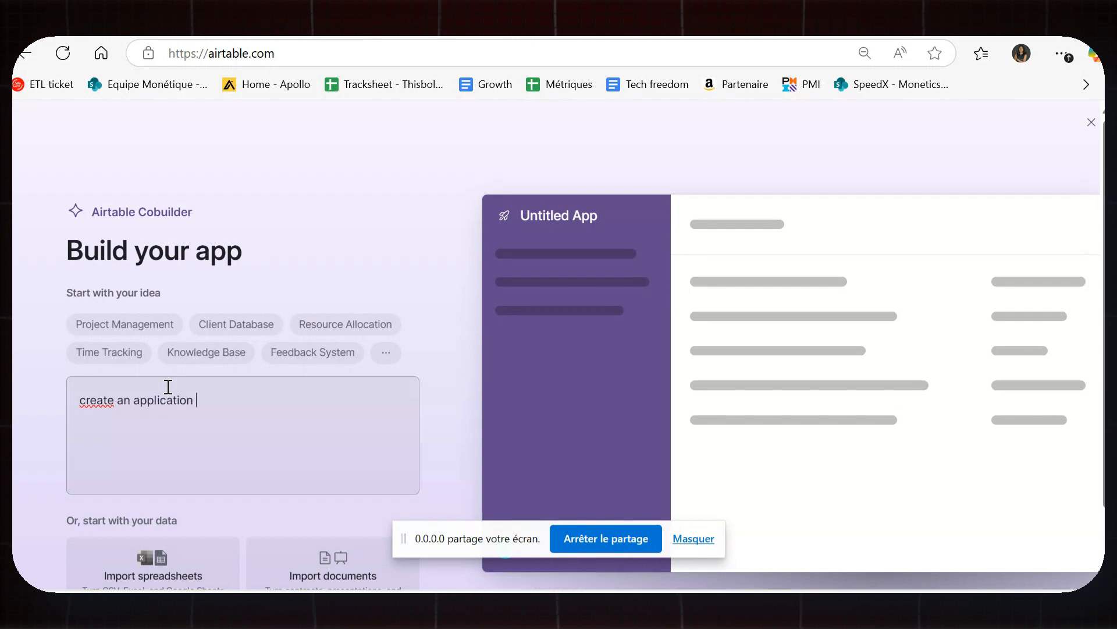
{"action": "type", "text": "that "}
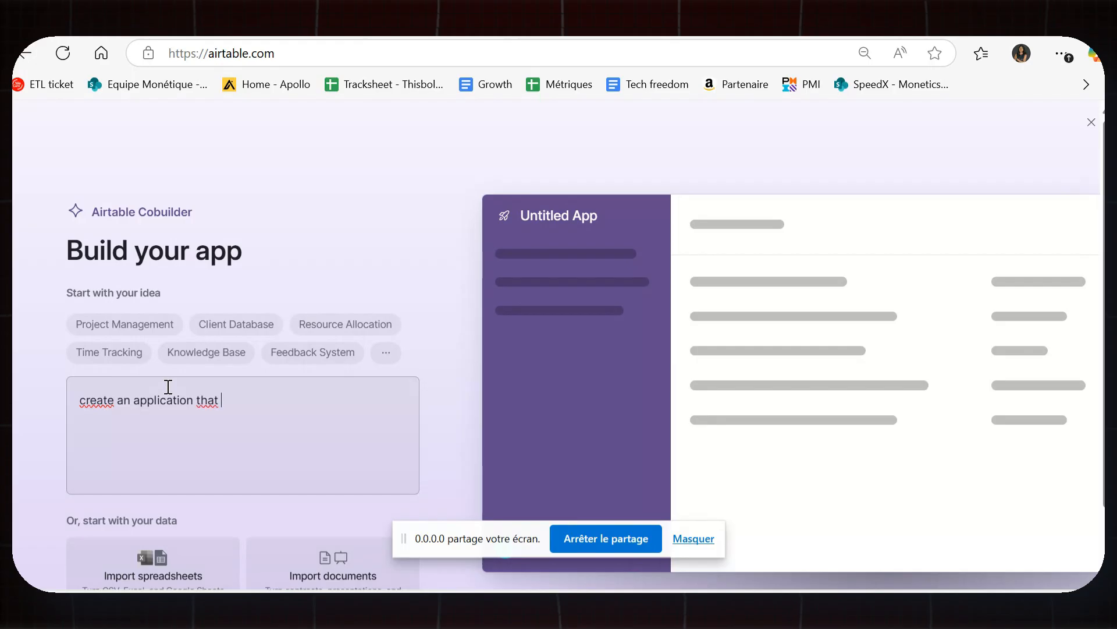
{"action": "type", "text": "allows me to "}
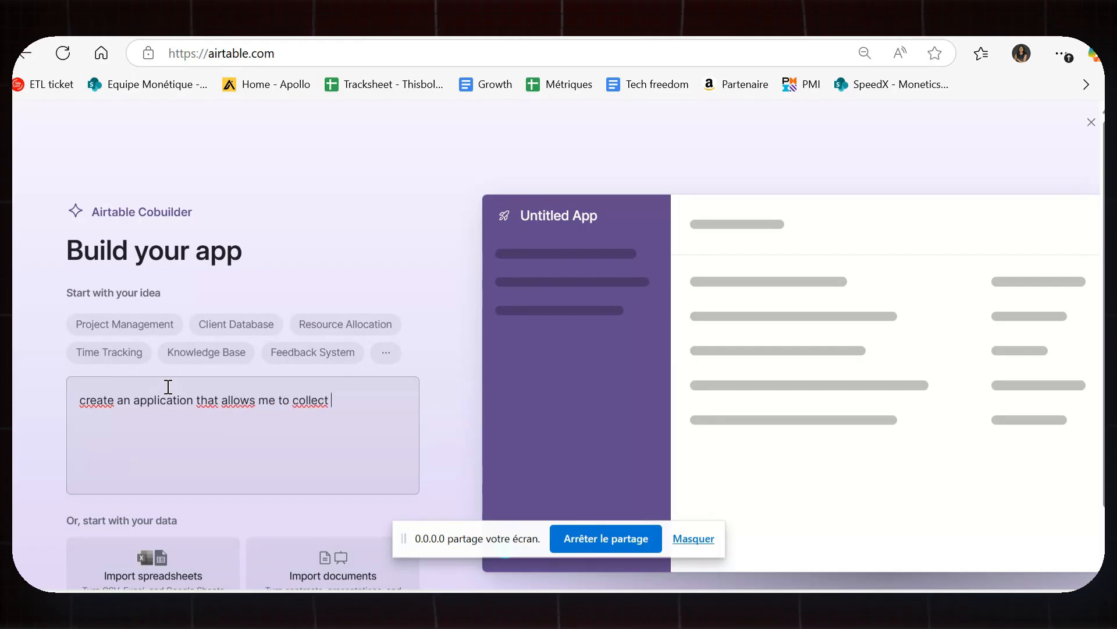
{"action": "type", "text": "collect "}
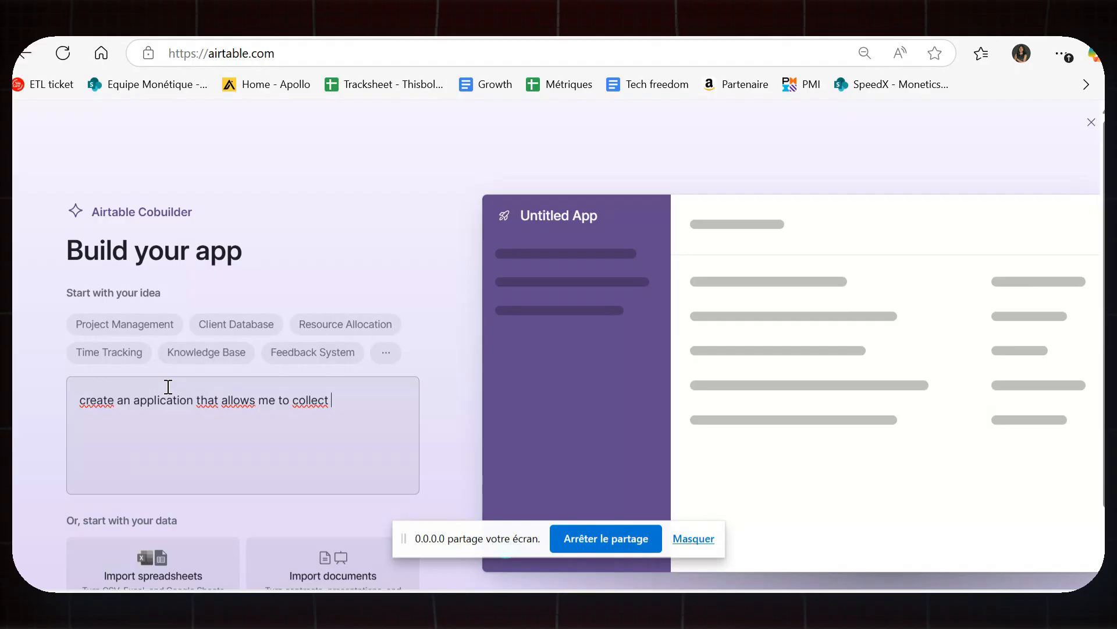
{"action": "type", "text": "clients"}
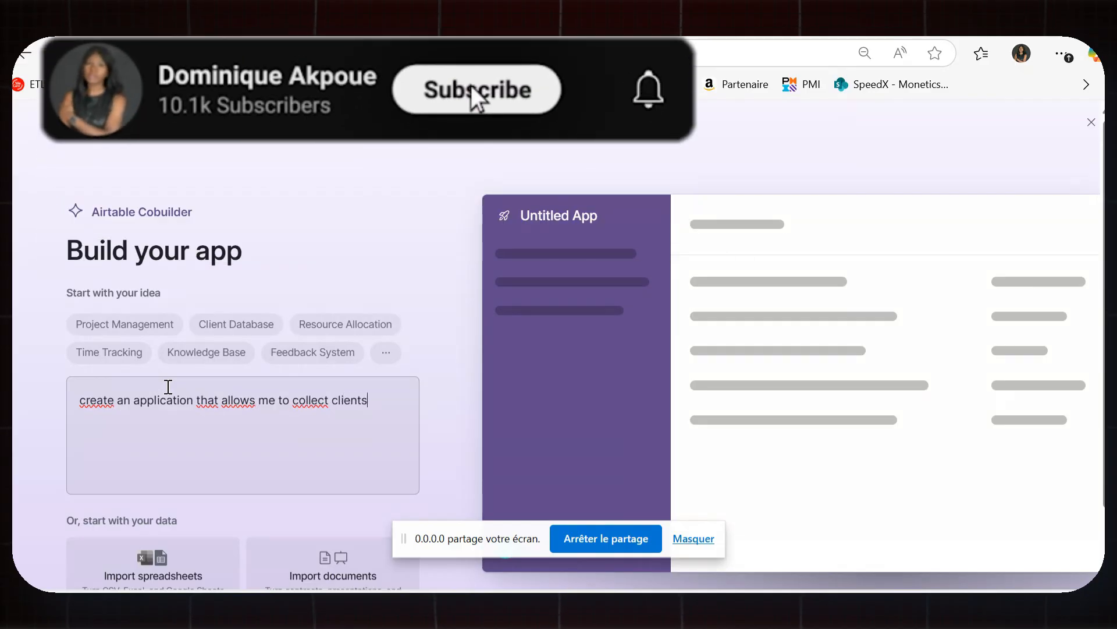
{"action": "type", "text": "'"}
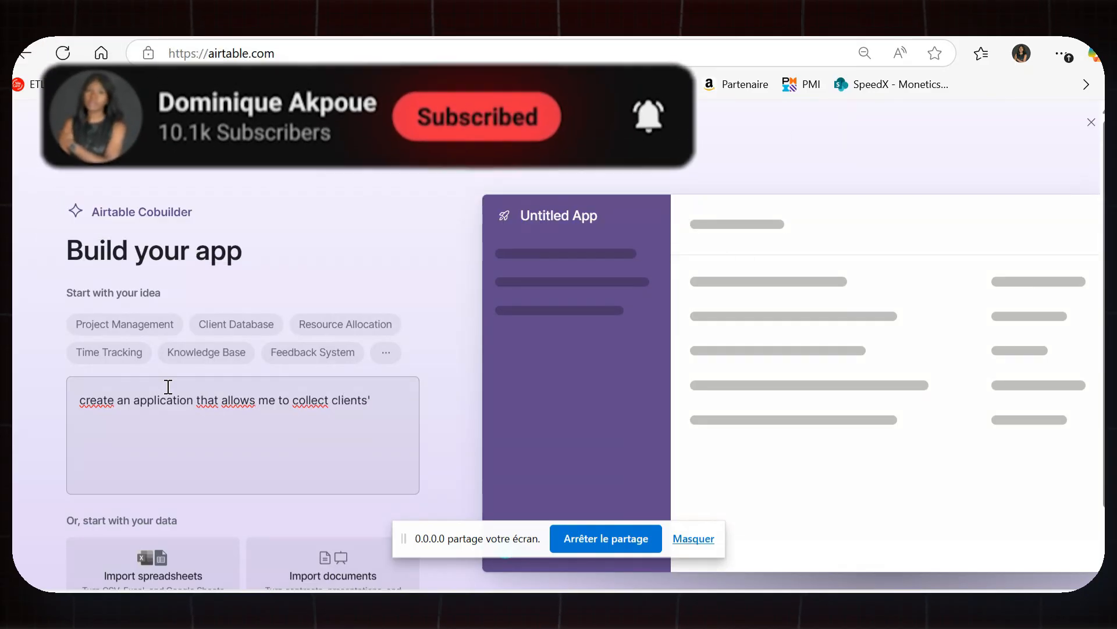
{"action": "type", "text": " informat"}
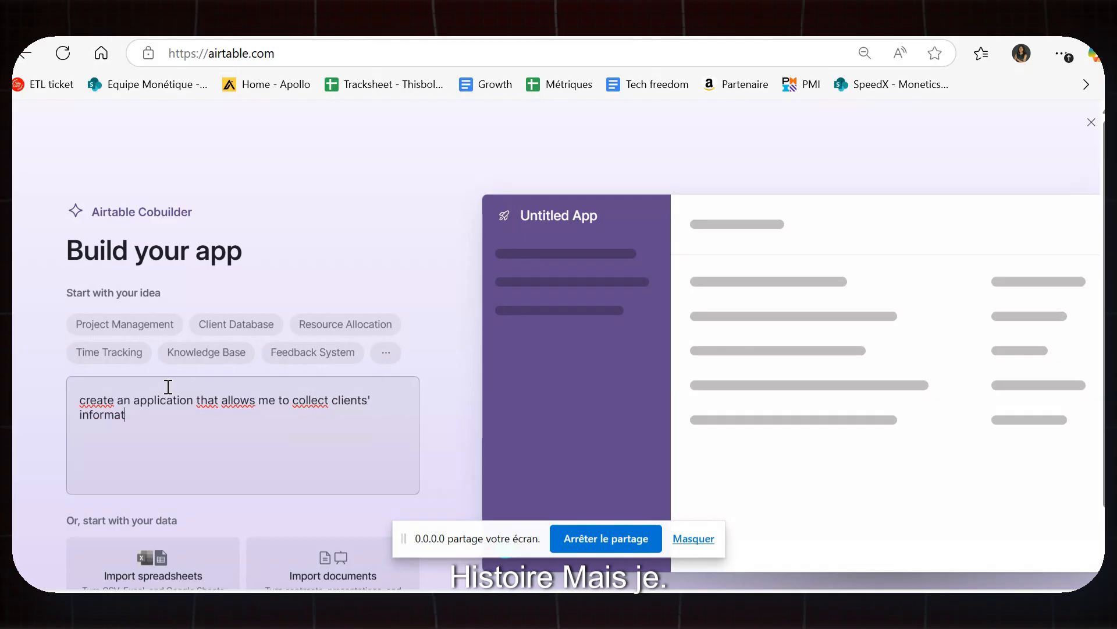
{"action": "type", "text": "ion "}
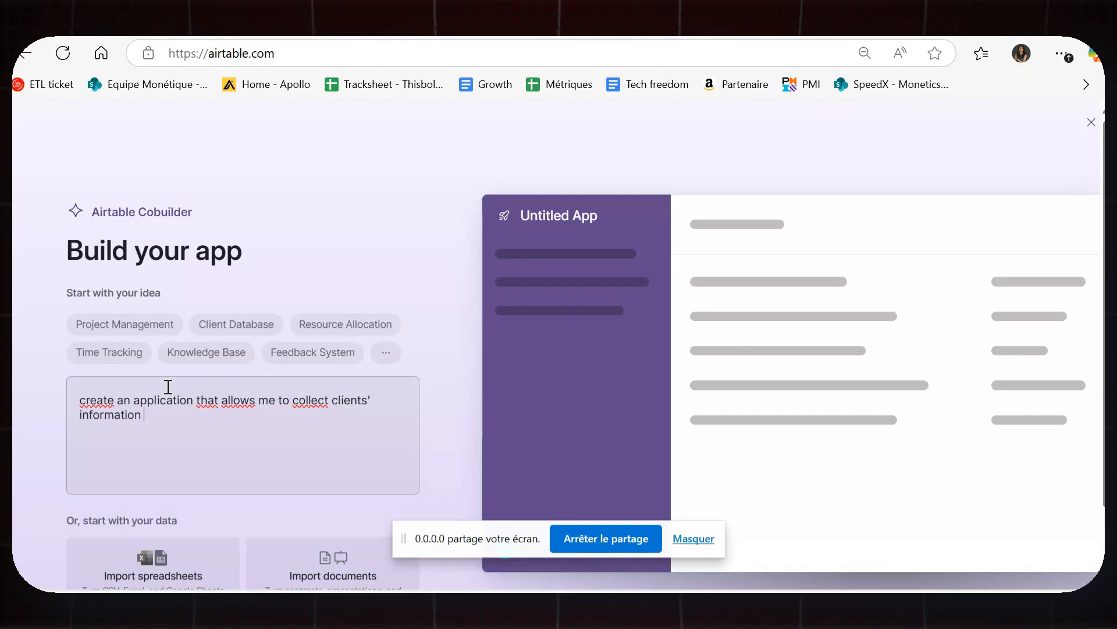
{"action": "type", "text": ". the application"}
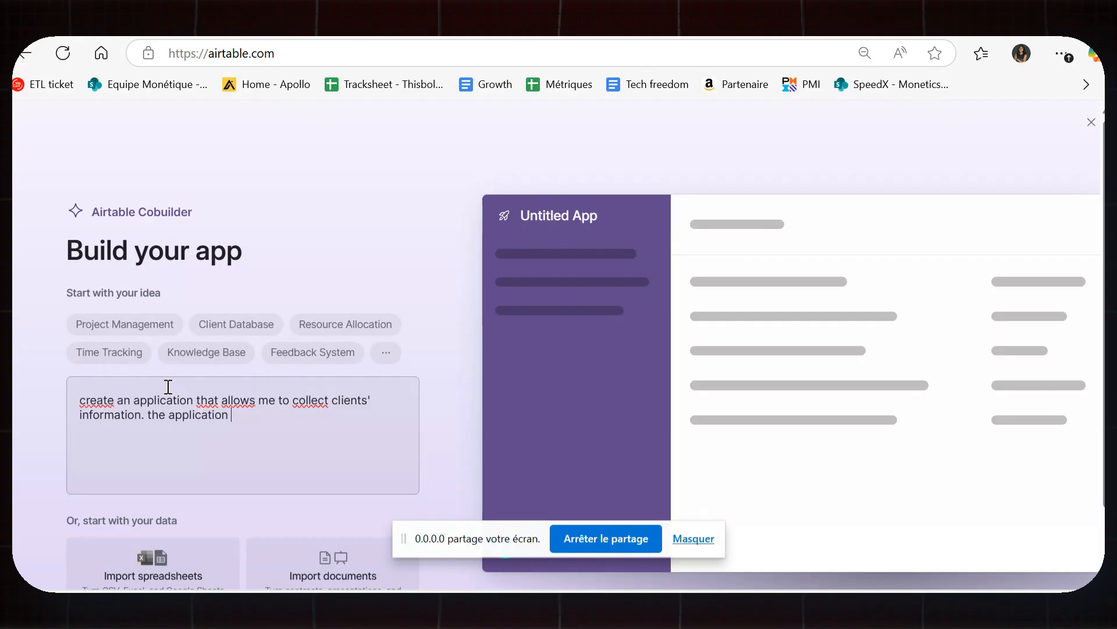
{"action": "type", "text": " should be"}
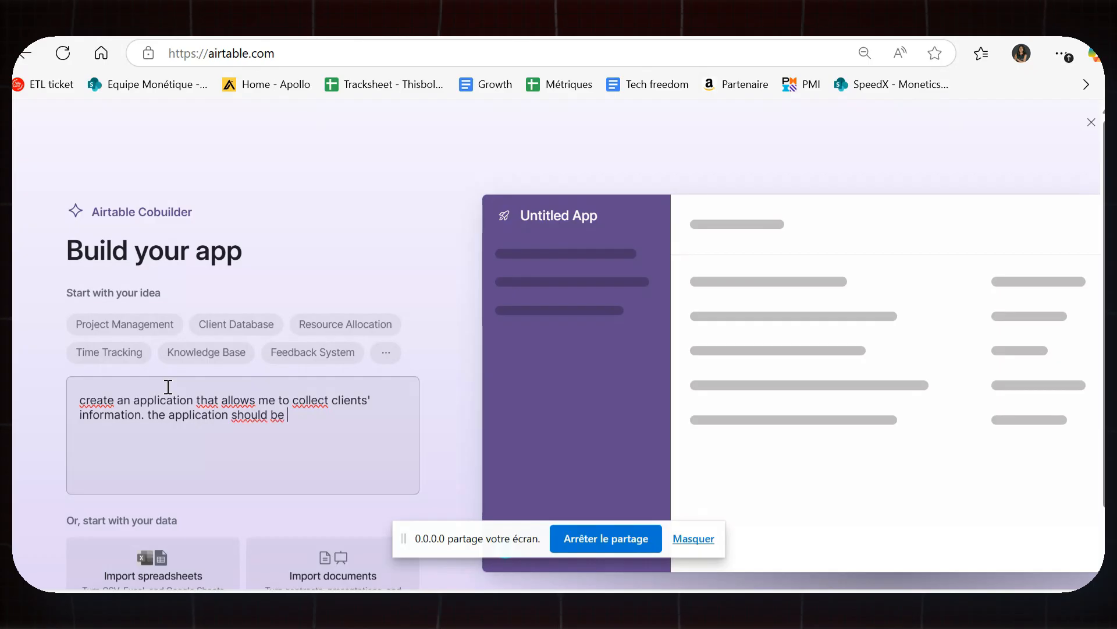
{"action": "type", "text": " easy to use "}
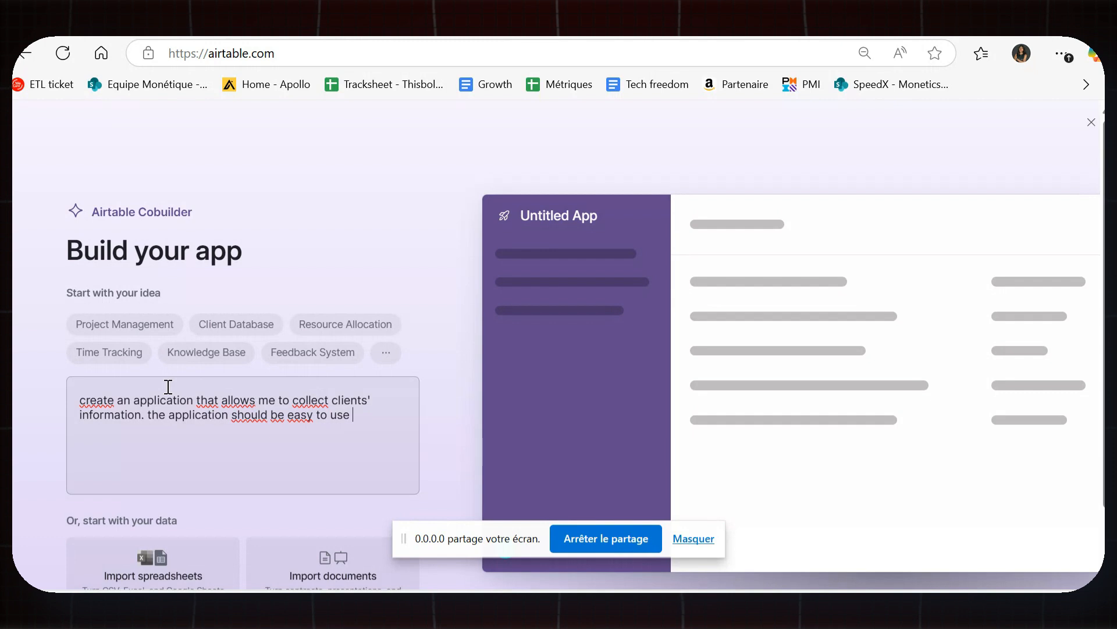
{"action": "type", "text": "and the date should be"}
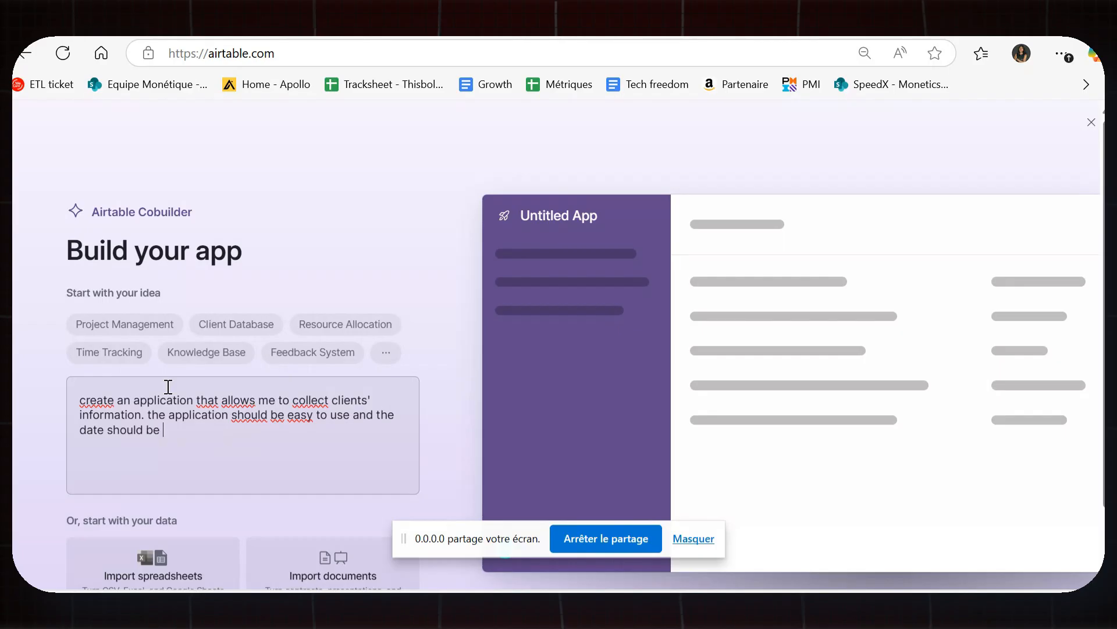
{"action": "left_click", "coordinate": [106, 429]}
{"action": "key", "text": "BackSpace"}
{"action": "type", "text": "a "}
{"action": "type", "text": "to be collec"}
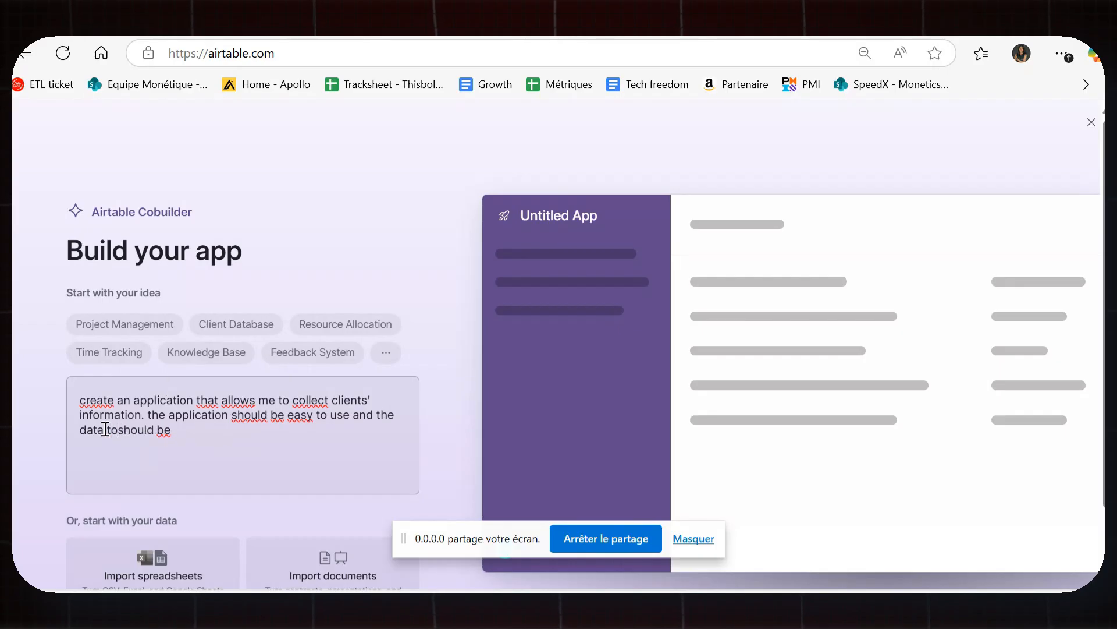
{"action": "type", "text": "ted"}
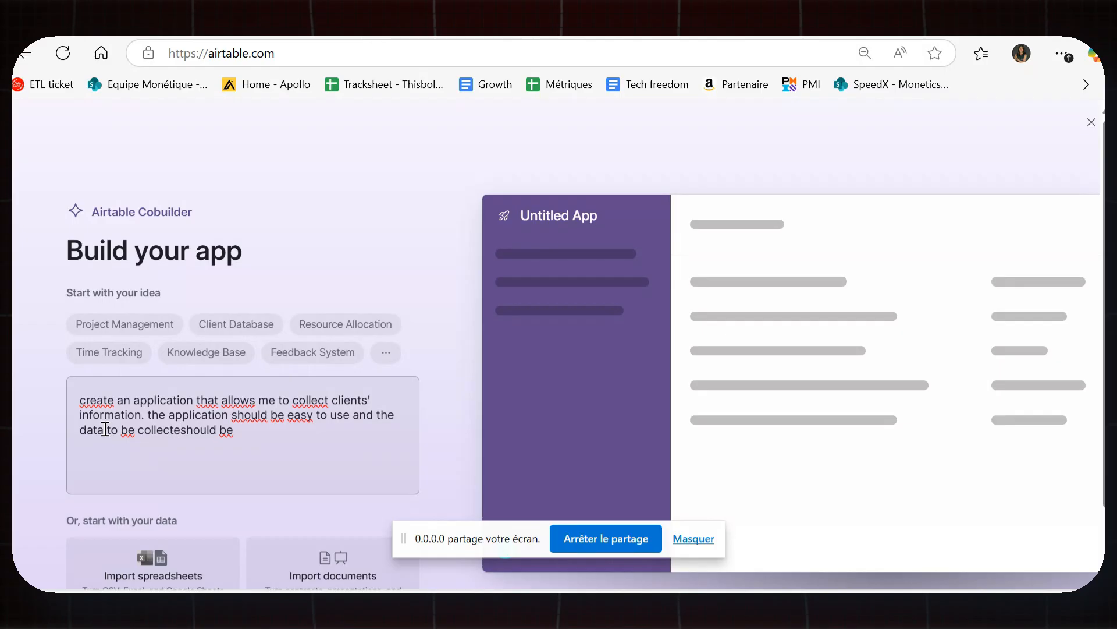
{"action": "left_click", "coordinate": [288, 436]}
{"action": "type", "text": "based on th"}
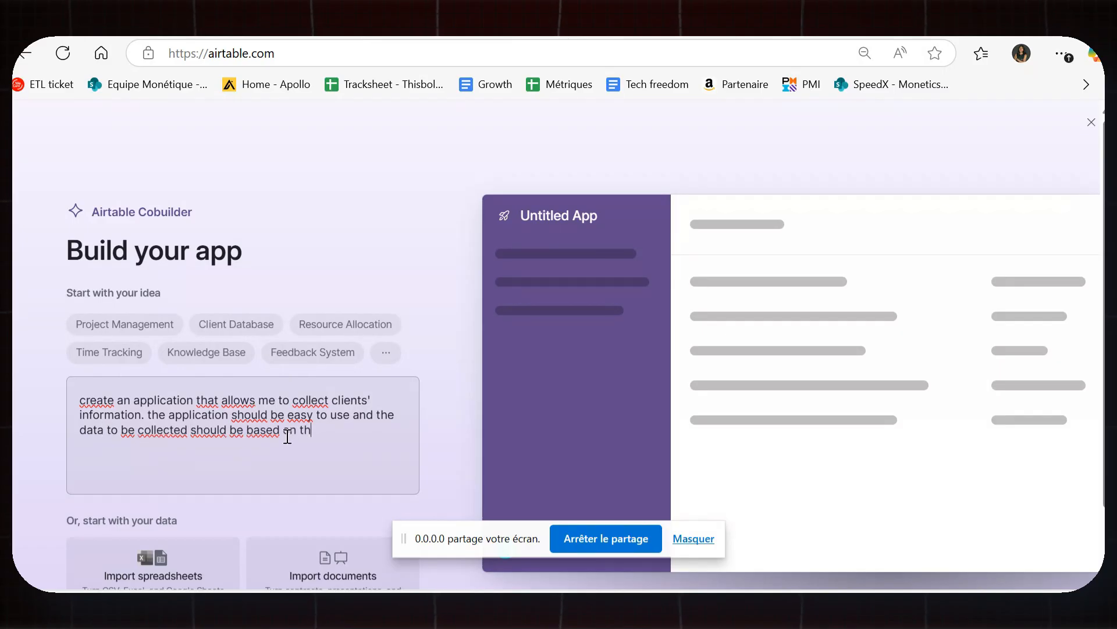
{"action": "type", "text": "e "}
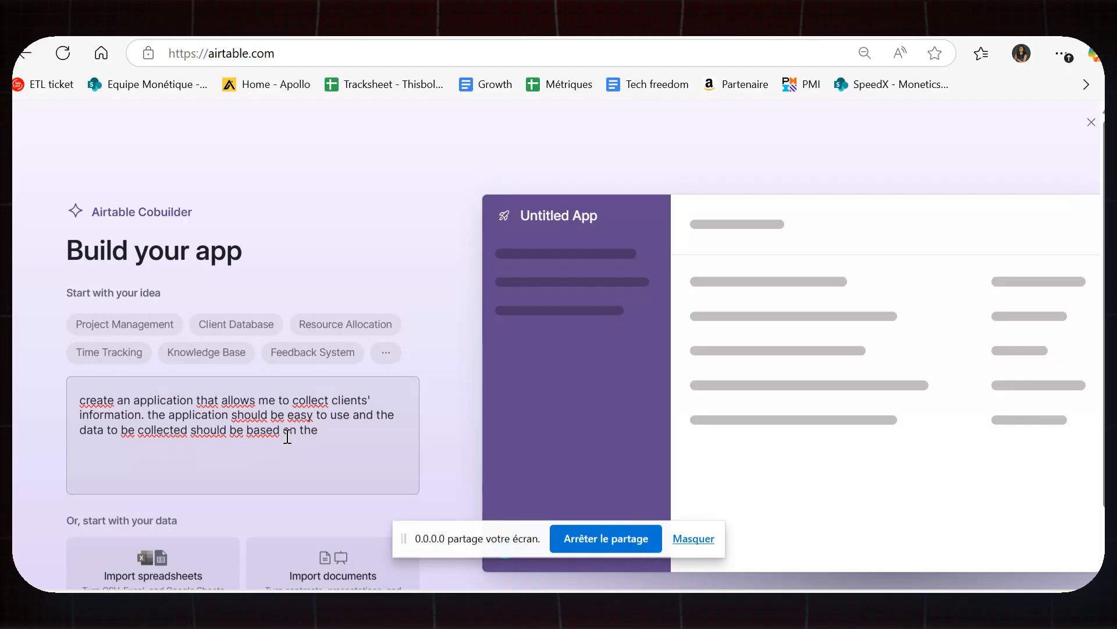
{"action": "type", "text": "attached"}
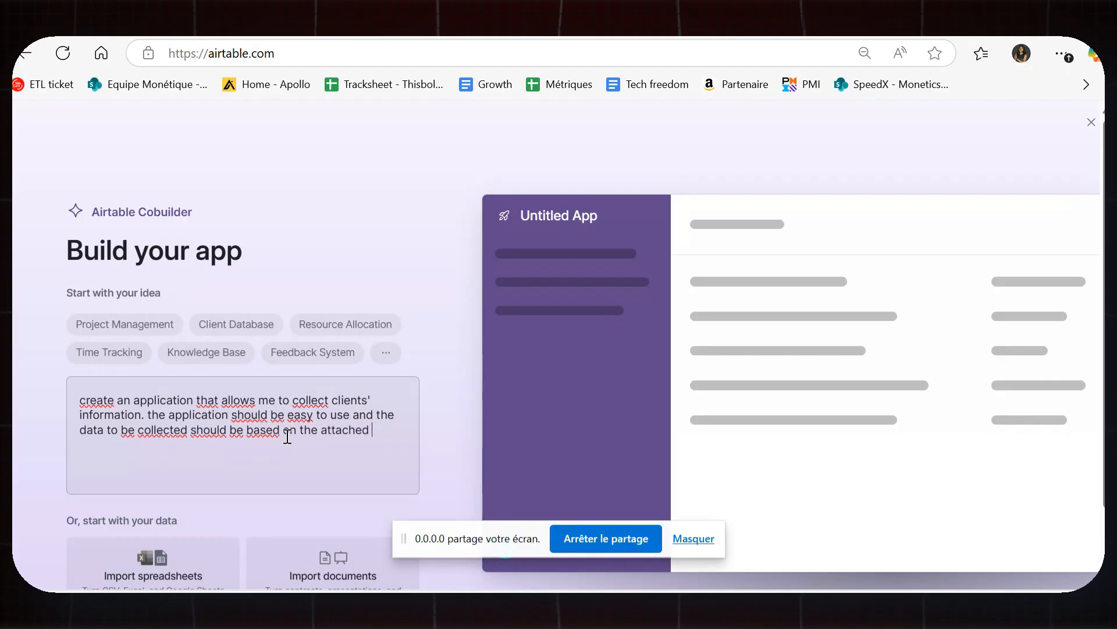
{"action": "type", "text": " document."}
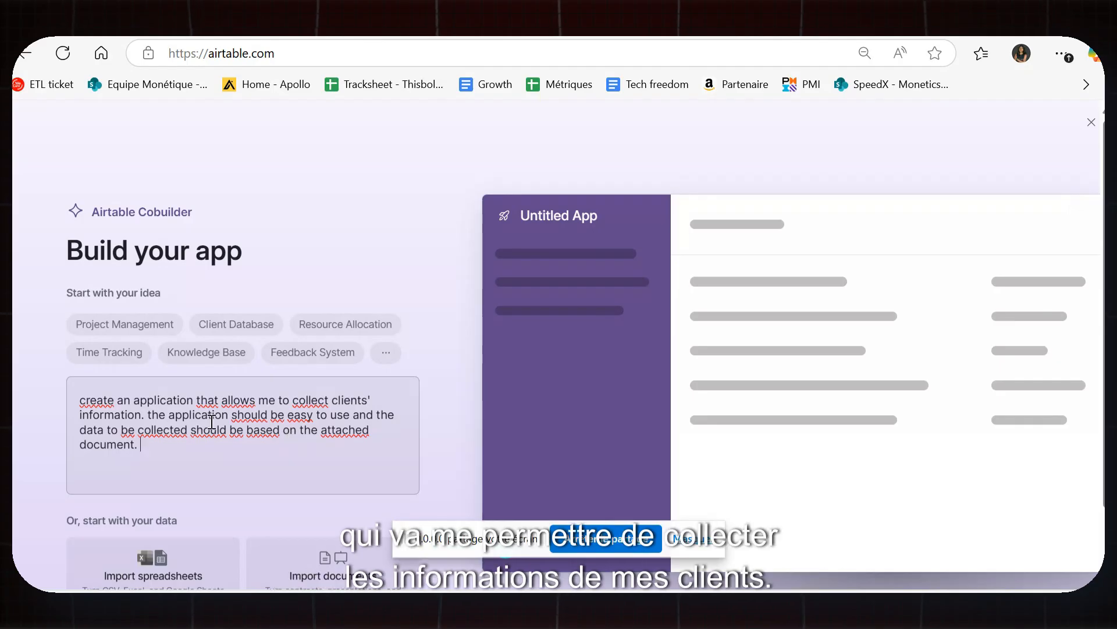
Upload Colllecte besoin clients.xlsx through the CSV or Excel spreadsheet import.
{"action": "scroll", "coordinate": [233, 418], "scroll_direction": "down", "scroll_amount": 1}
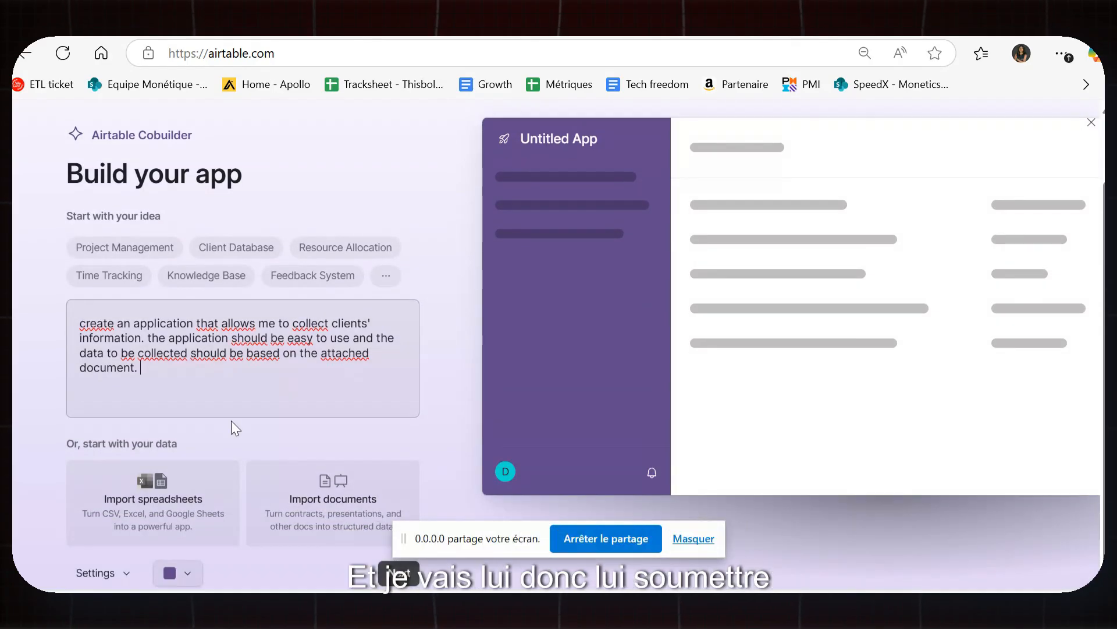
{"action": "left_click", "coordinate": [149, 487]}
{"action": "left_click", "coordinate": [558, 373]}
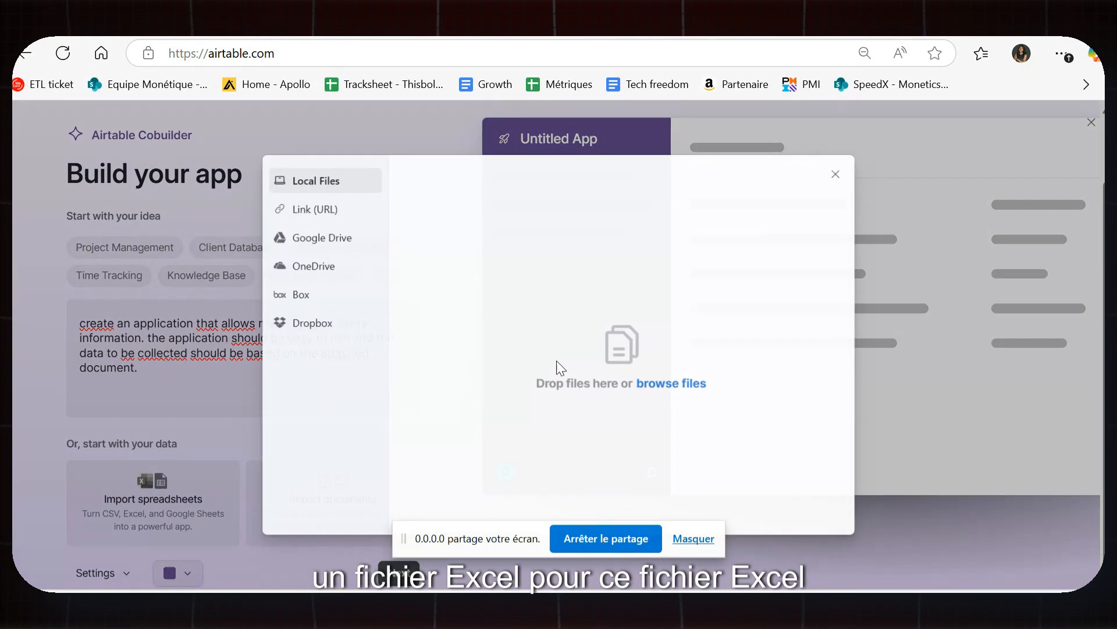
{"action": "left_click", "coordinate": [659, 385]}
{"action": "left_click", "coordinate": [277, 168]}
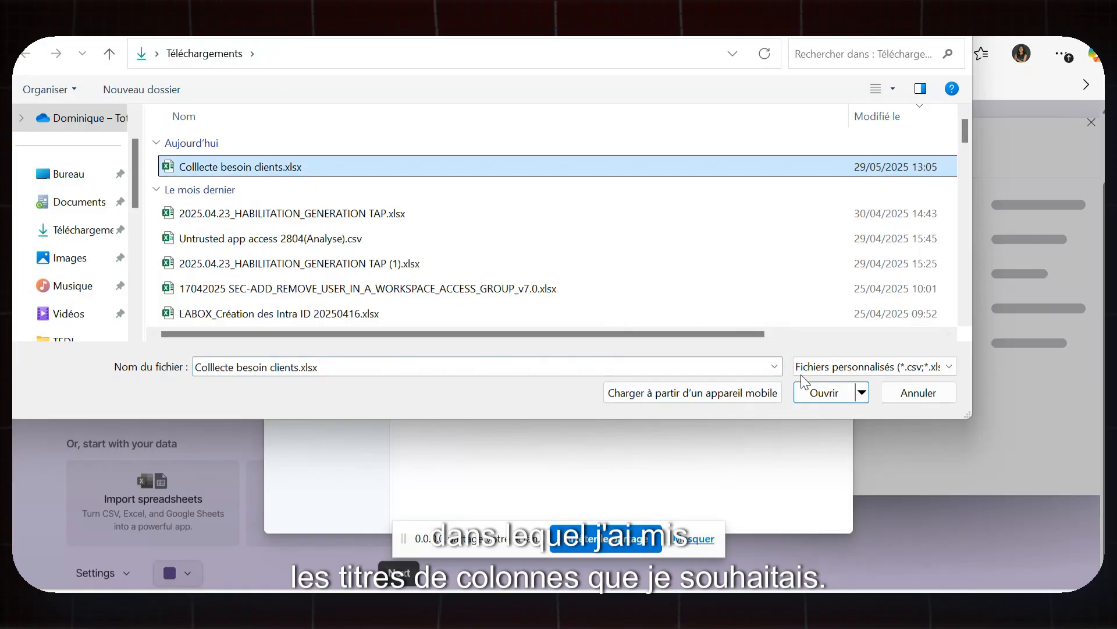
{"action": "left_click", "coordinate": [823, 392]}
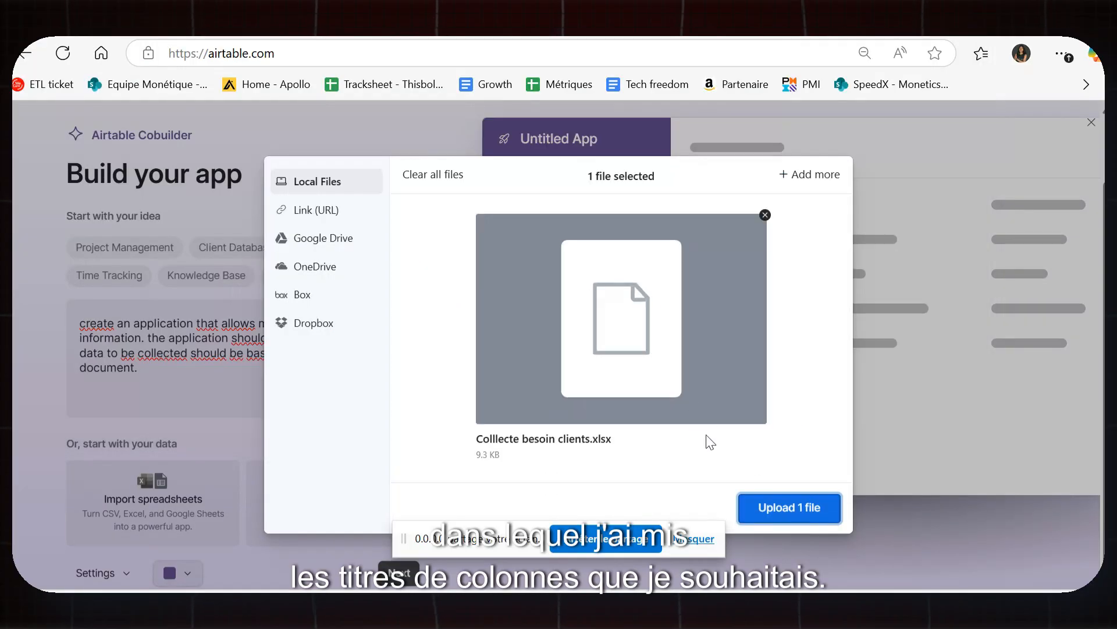
{"action": "left_click", "coordinate": [780, 515]}
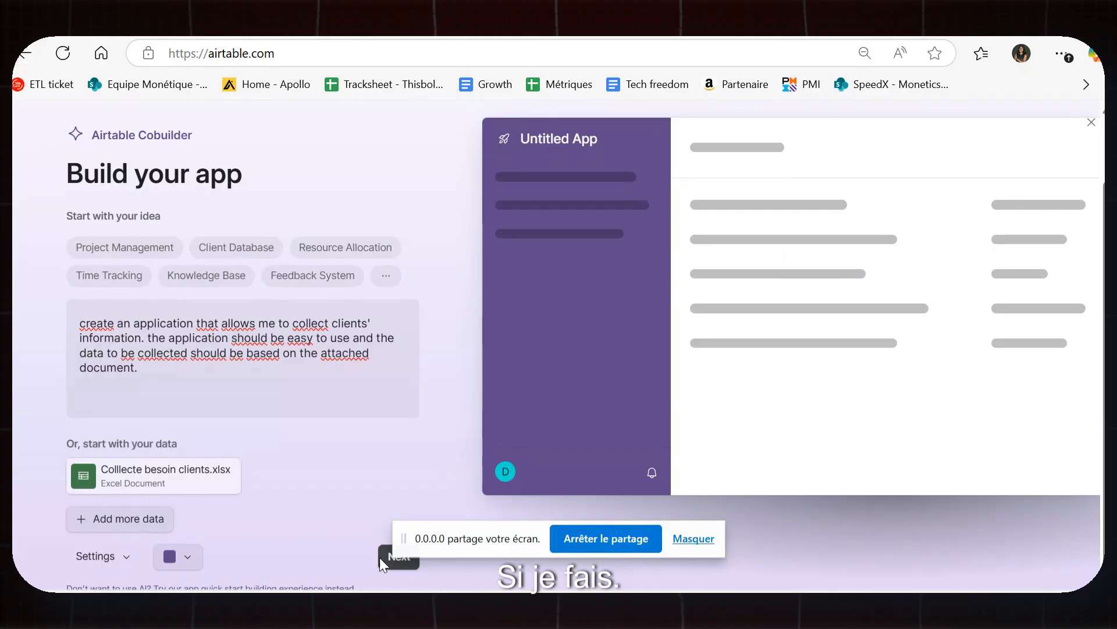
Generate the Client Information Collection App proposal from the description and Excel file.
{"action": "left_click_drag", "start_coordinate": [430, 536], "coordinate": [467, 543]}
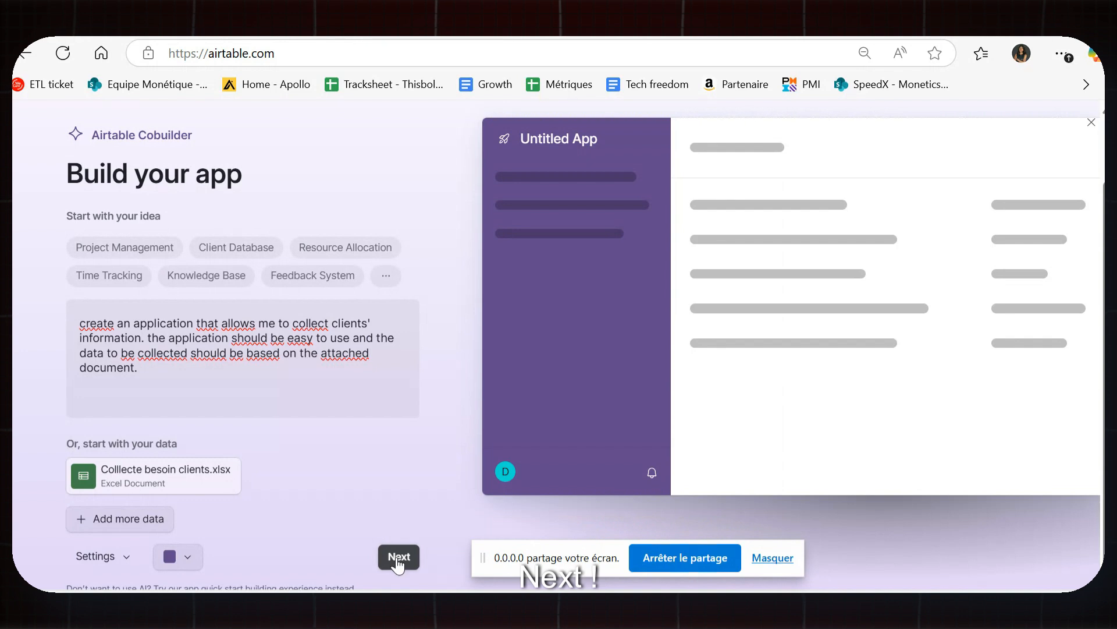
{"action": "left_click", "coordinate": [397, 557]}
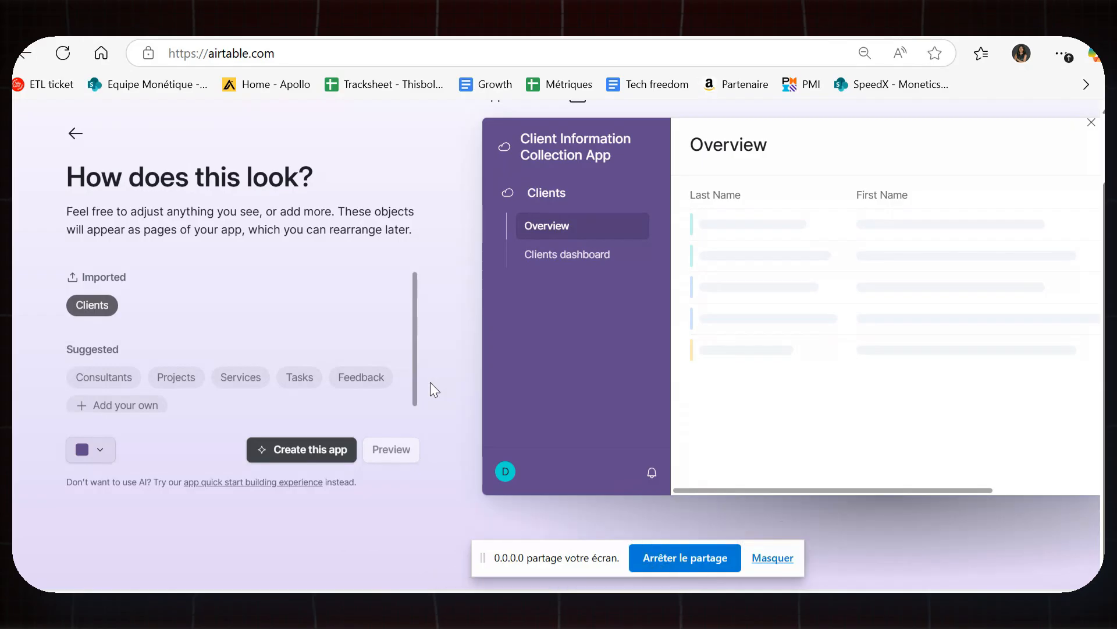
{"action": "scroll", "coordinate": [274, 309], "scroll_direction": "down", "scroll_amount": 1}
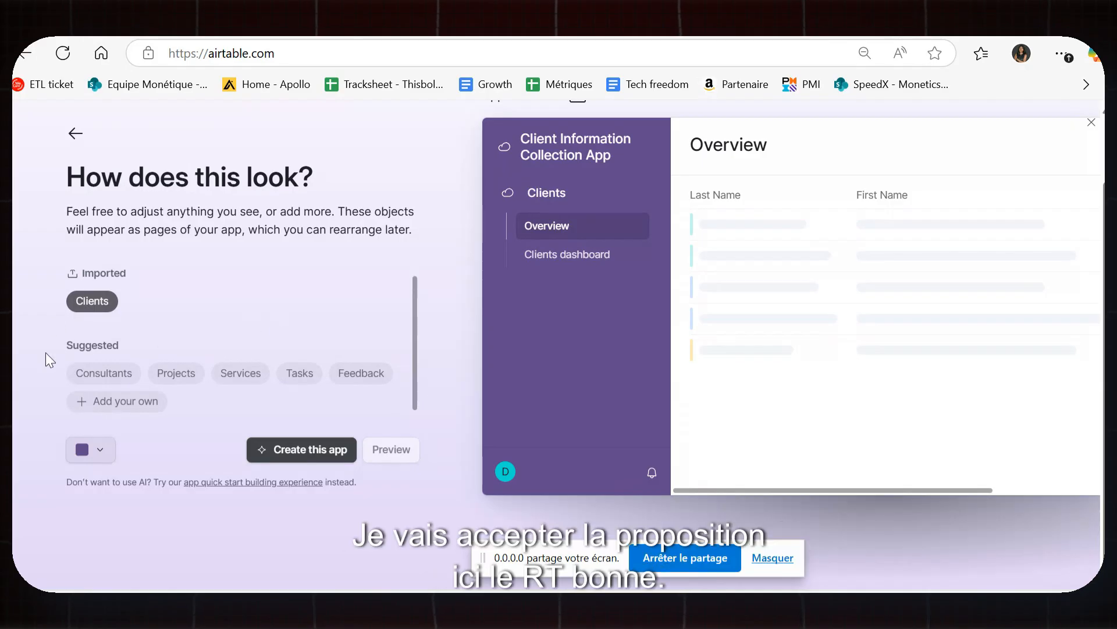
{"action": "left_click", "coordinate": [300, 450]}
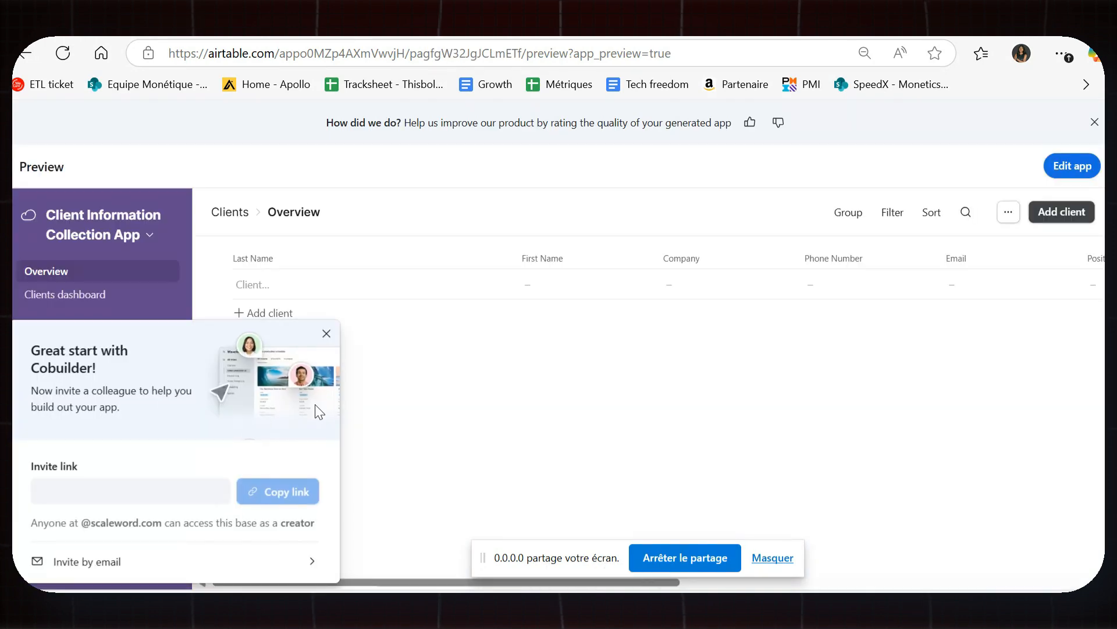
{"action": "left_click", "coordinate": [321, 337]}
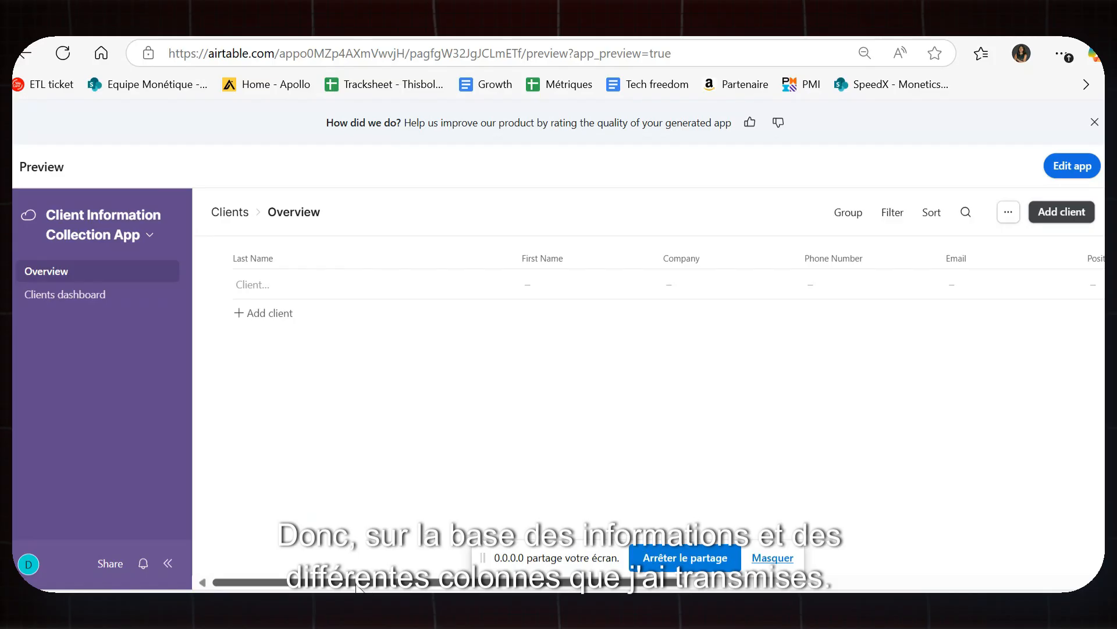
{"action": "left_click_drag", "start_coordinate": [356, 587], "coordinate": [295, 585]}
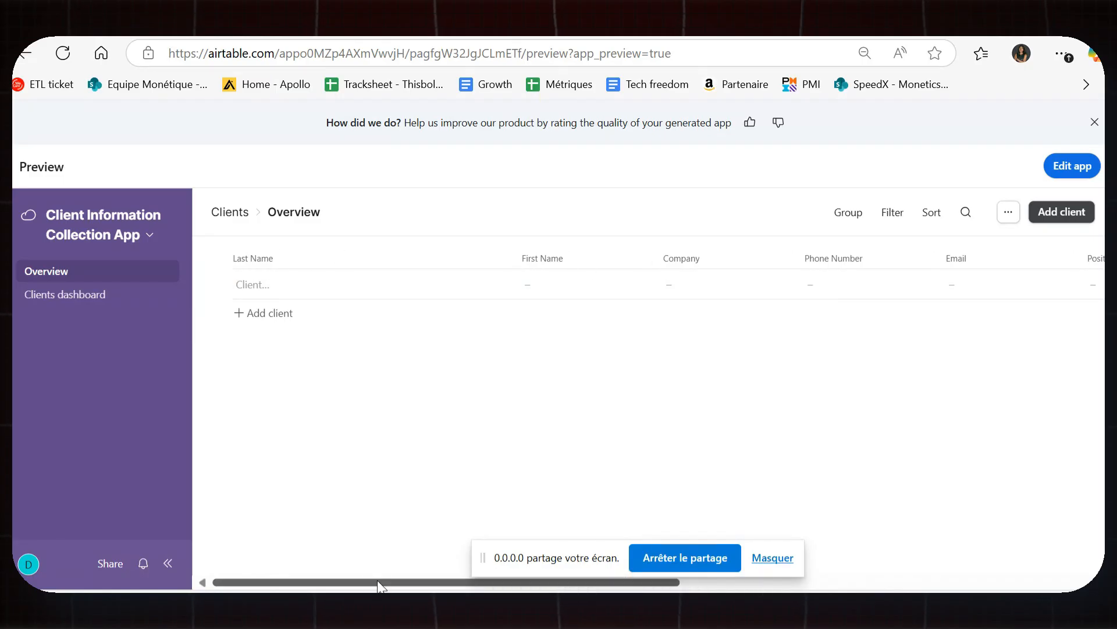
{"action": "mouse_move", "coordinate": [367, 585]}
{"action": "left_mouse_down"}
{"action": "mouse_move", "coordinate": [652, 585]}
{"action": "mouse_move", "coordinate": [328, 580]}
{"action": "mouse_move", "coordinate": [715, 584]}
{"action": "mouse_move", "coordinate": [360, 584]}
{"action": "left_mouse_up"}
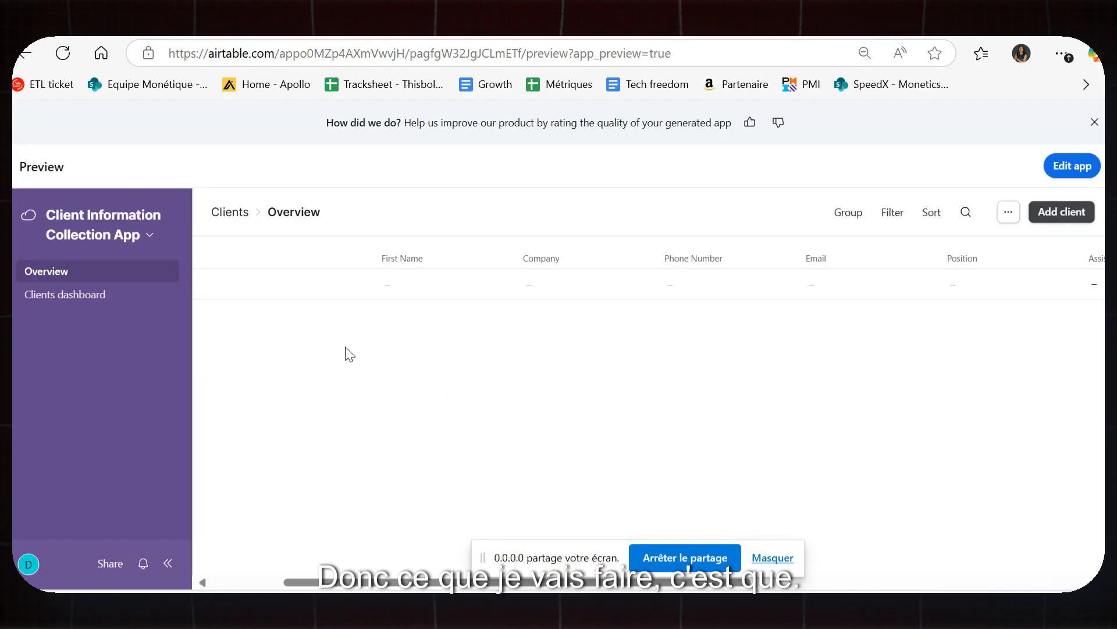
{"action": "left_click_drag", "start_coordinate": [306, 581], "coordinate": [247, 516]}
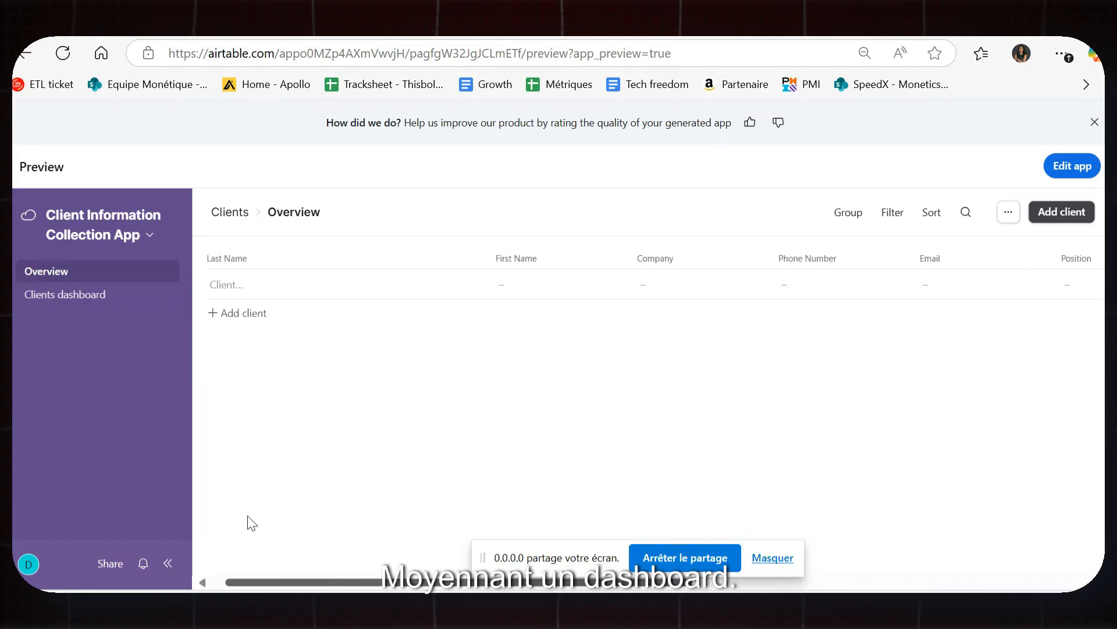
Publish the Clients dashboard interface from edit mode, declining to invite users.
{"action": "left_click", "coordinate": [87, 298]}
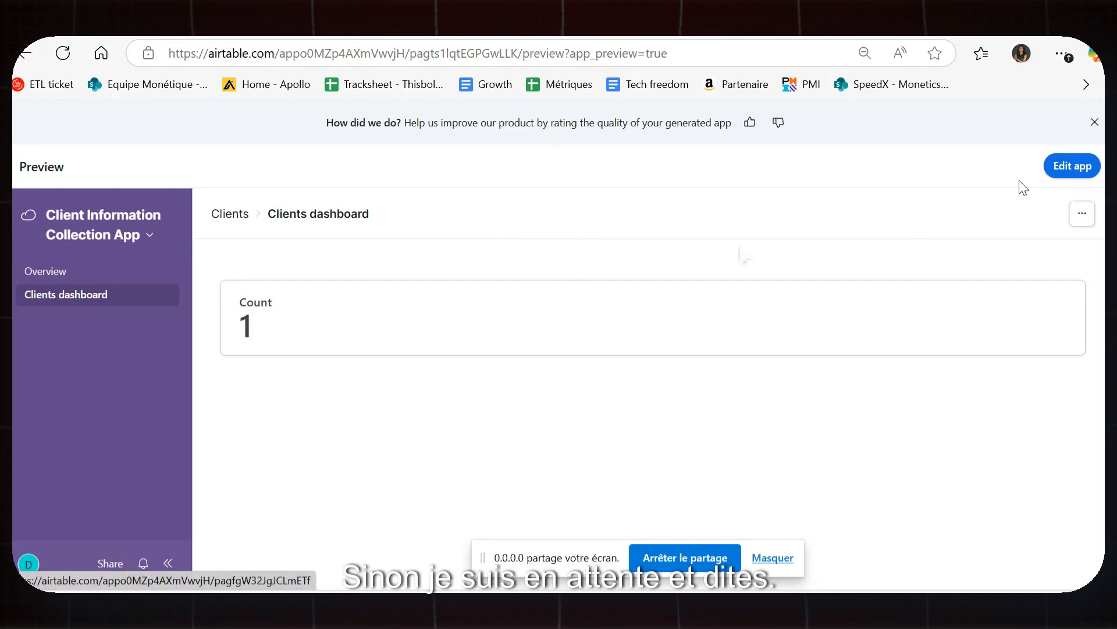
{"action": "left_click", "coordinate": [1077, 167]}
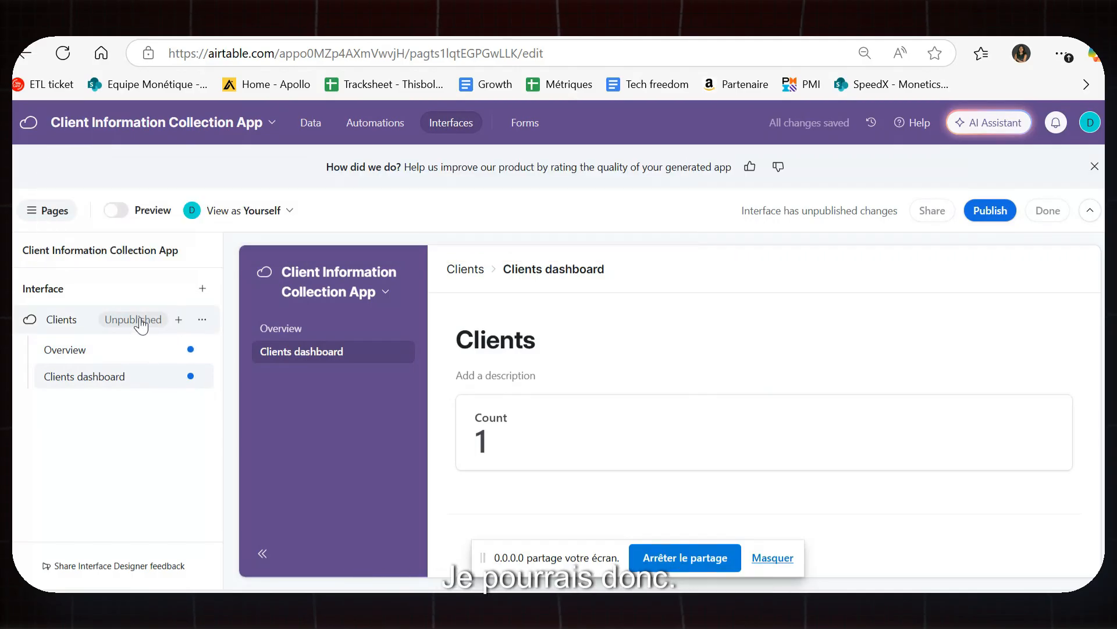
{"action": "left_click", "coordinate": [1003, 212]}
{"action": "left_click", "coordinate": [718, 431]}
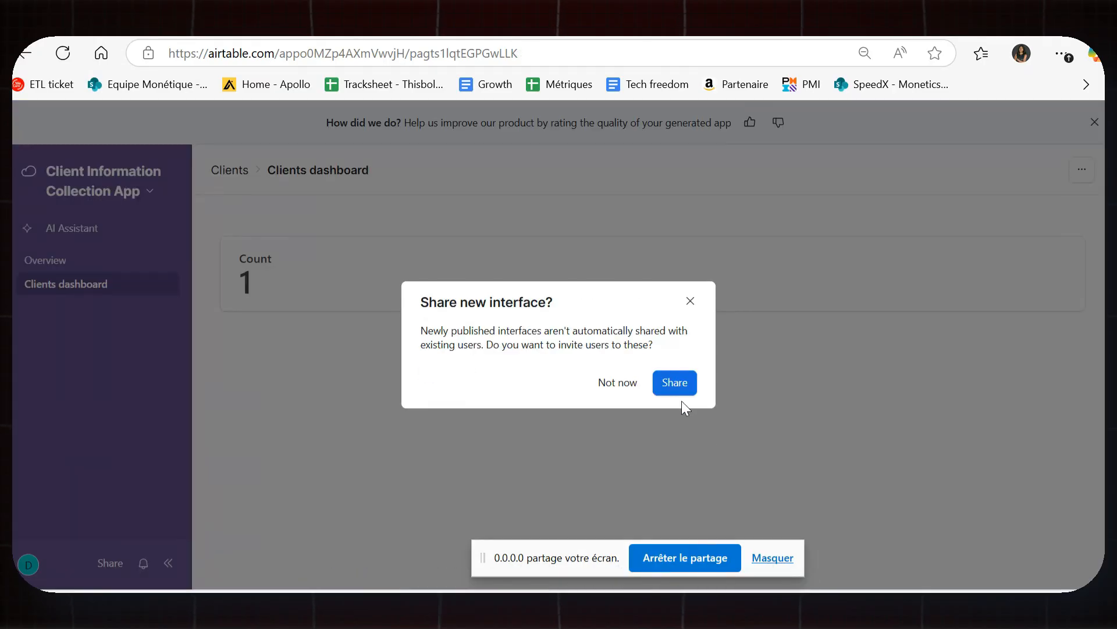
{"action": "left_click", "coordinate": [620, 382]}
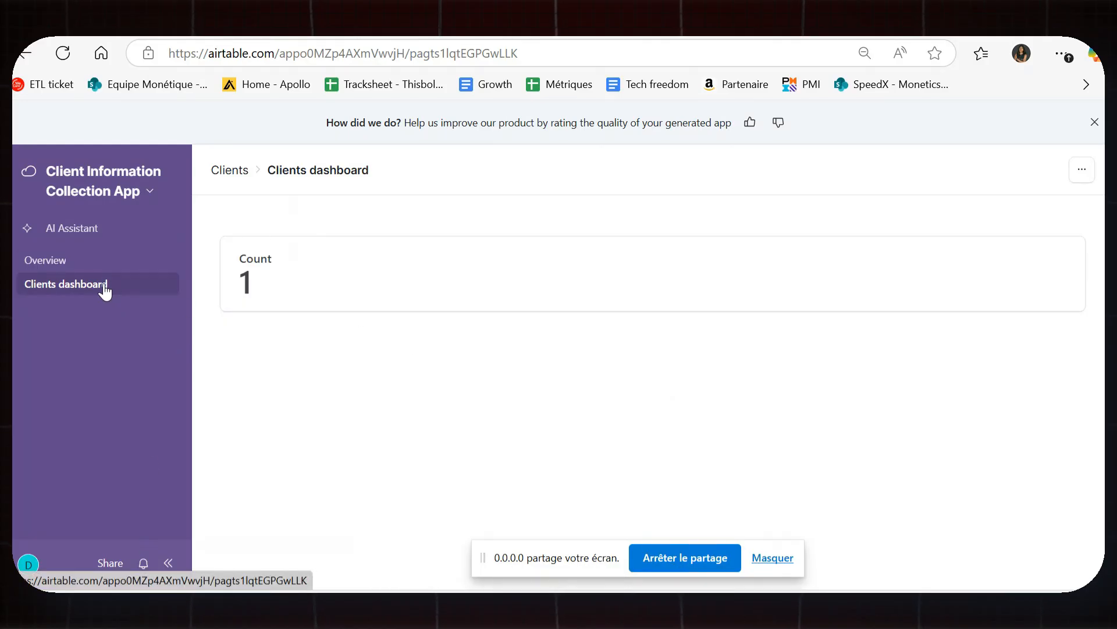
Go to Airtable Home via the app-name menu and reopen the Clients interface's Overview page.
{"action": "left_click", "coordinate": [111, 266]}
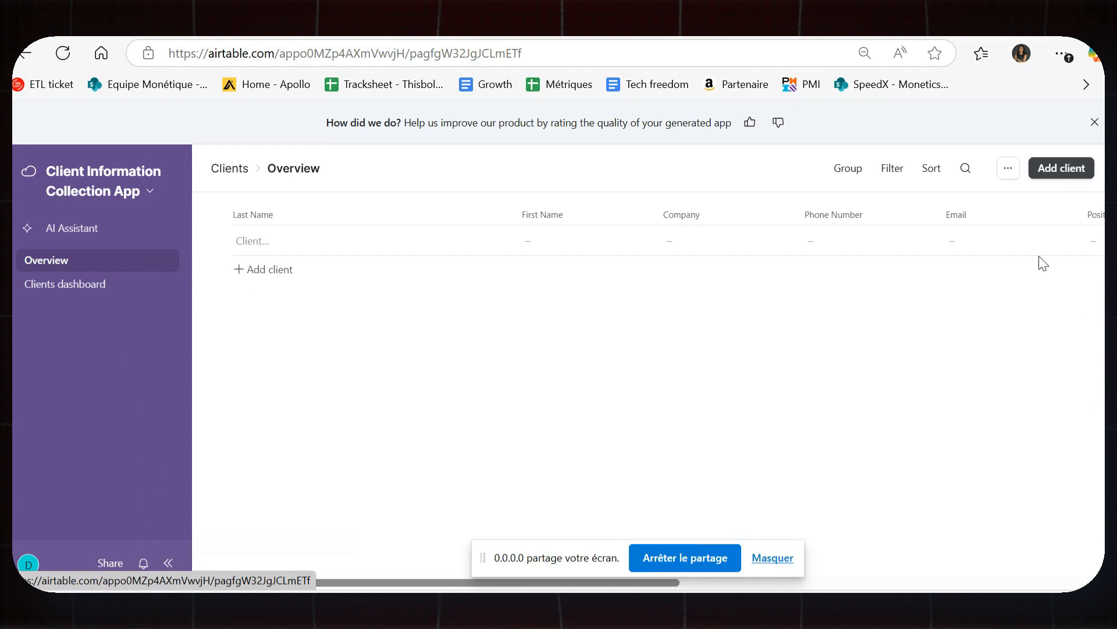
{"action": "left_click", "coordinate": [1010, 169]}
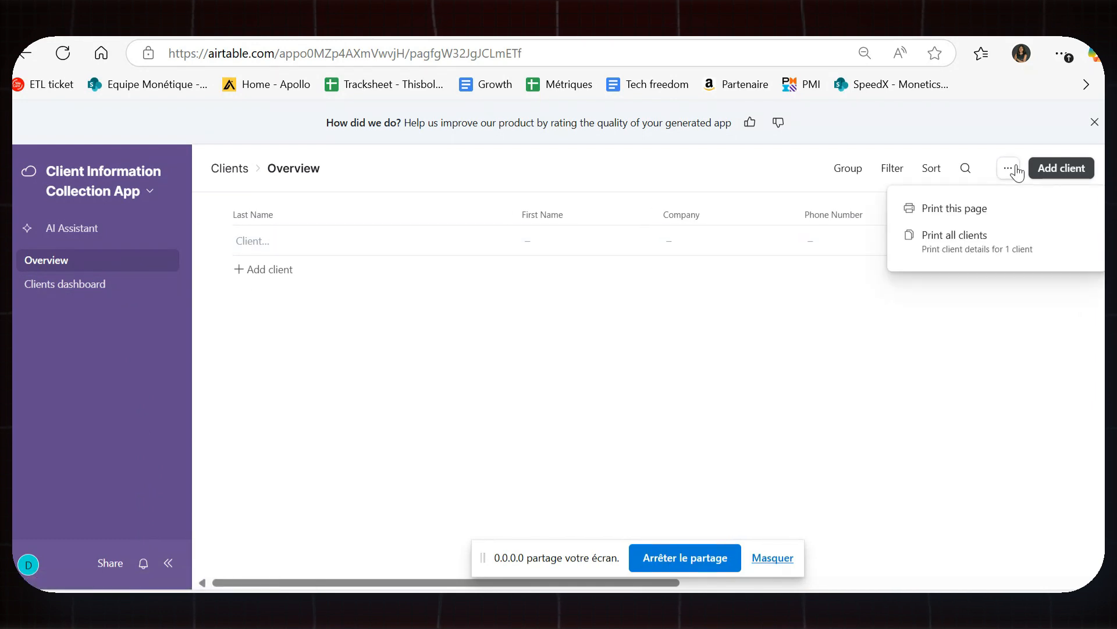
{"action": "left_click", "coordinate": [777, 309]}
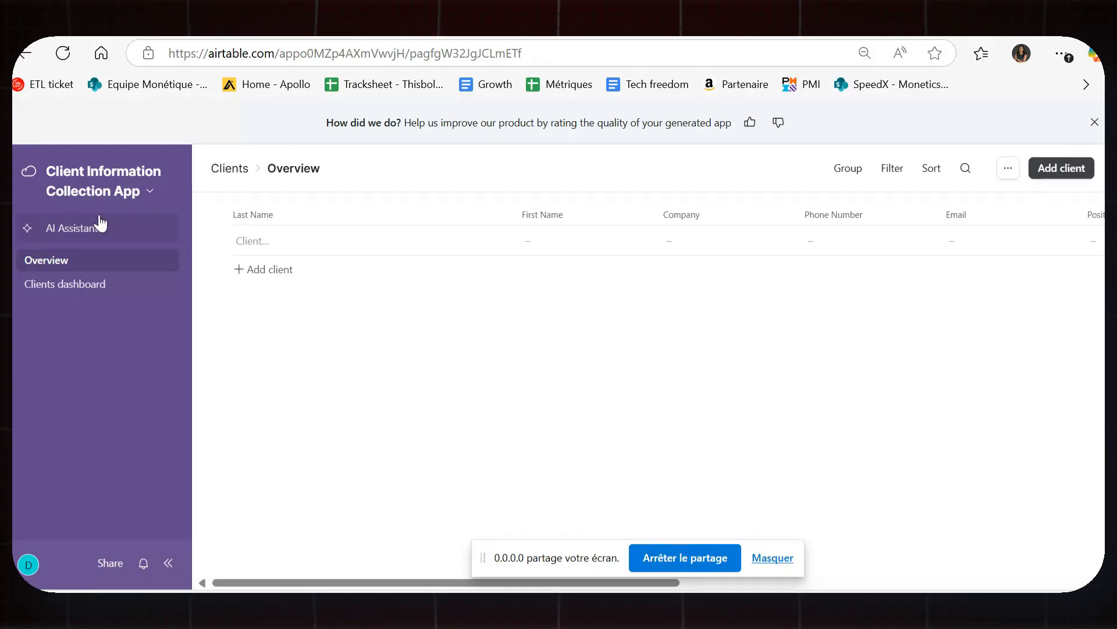
{"action": "left_click", "coordinate": [140, 190]}
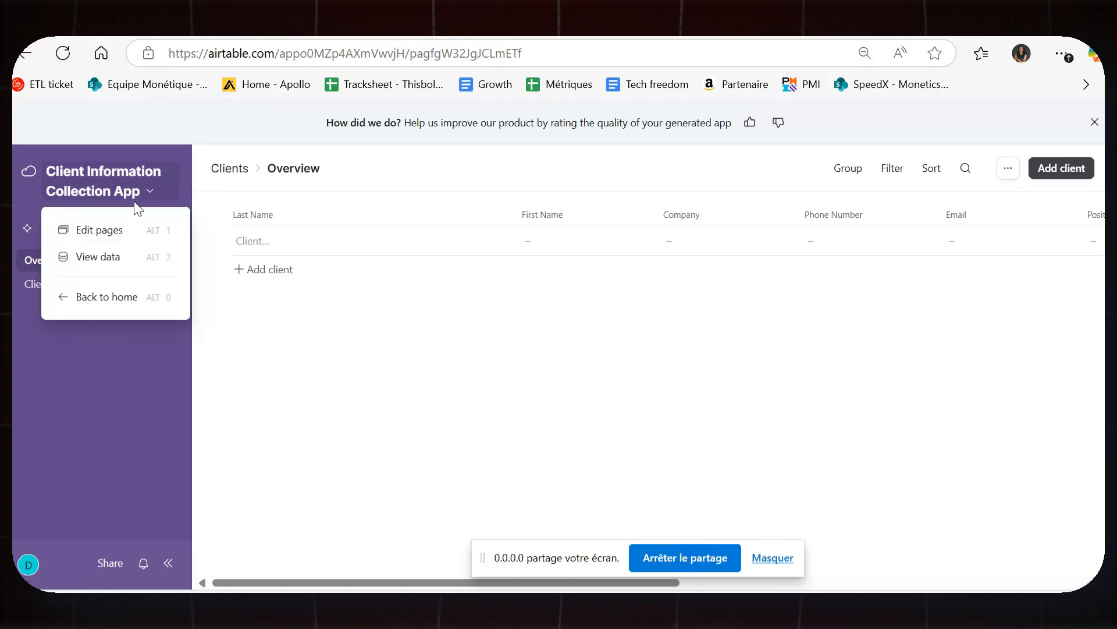
{"action": "left_click", "coordinate": [123, 298]}
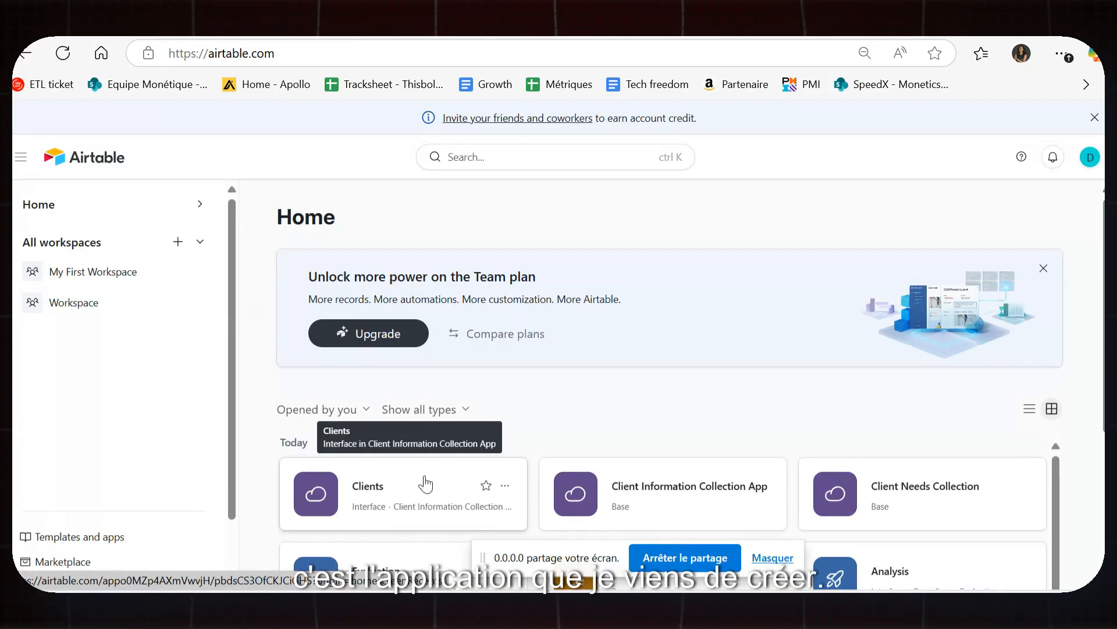
{"action": "left_click", "coordinate": [425, 483]}
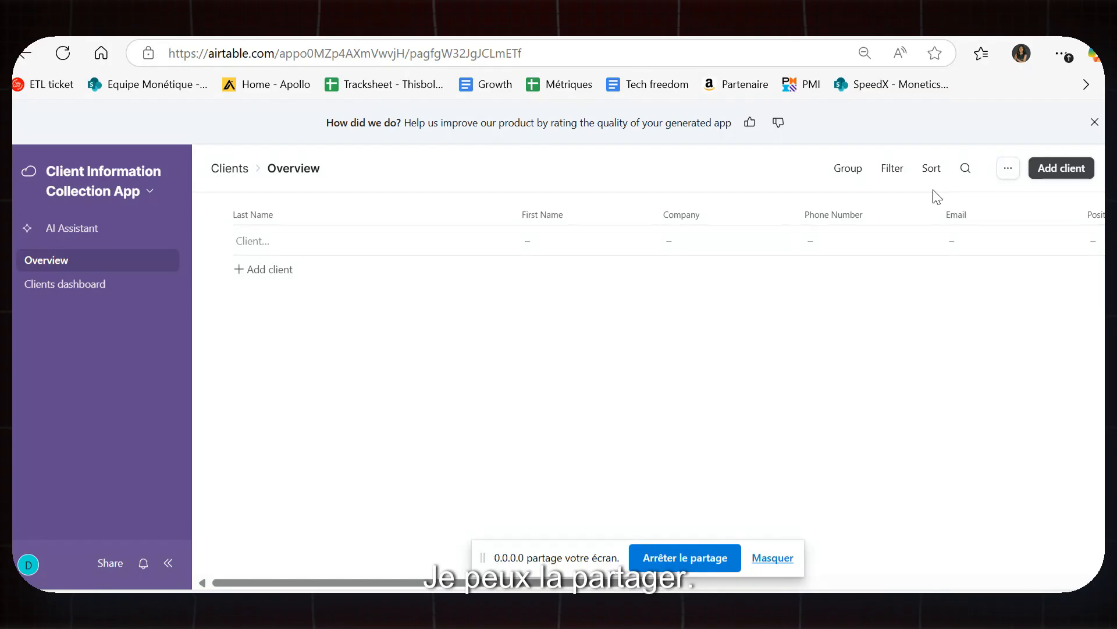
Start a new client record and enter the client's last and first names.
{"action": "left_click", "coordinate": [1047, 170]}
{"action": "scroll", "coordinate": [619, 262], "scroll_direction": "down", "scroll_amount": 4}
{"action": "scroll", "coordinate": [616, 353], "scroll_direction": "up", "scroll_amount": 5}
{"action": "left_click", "coordinate": [484, 317]}
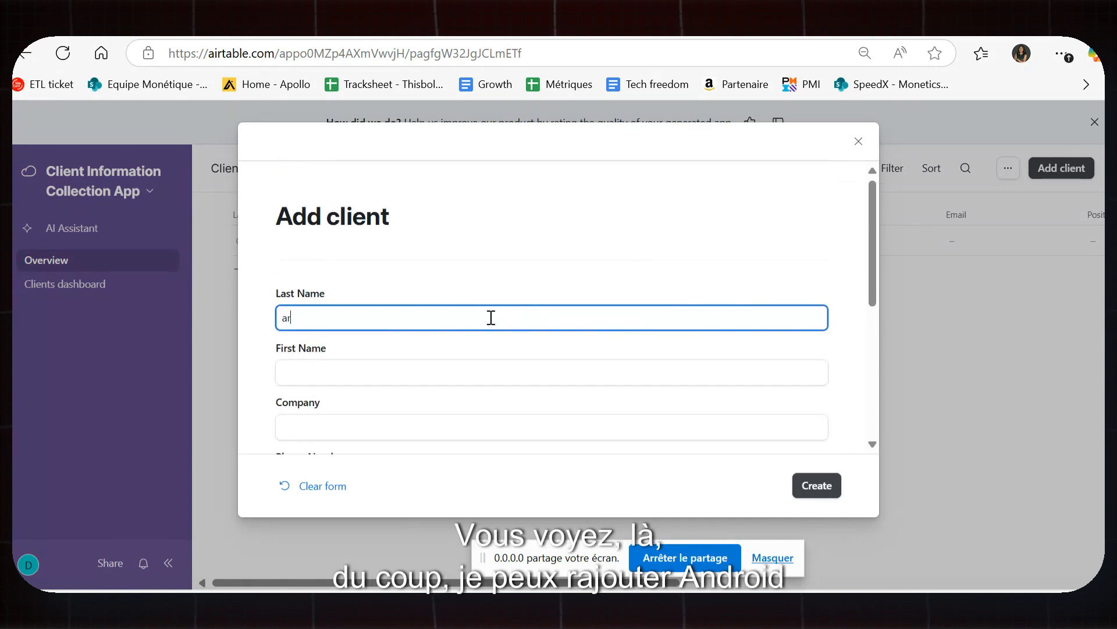
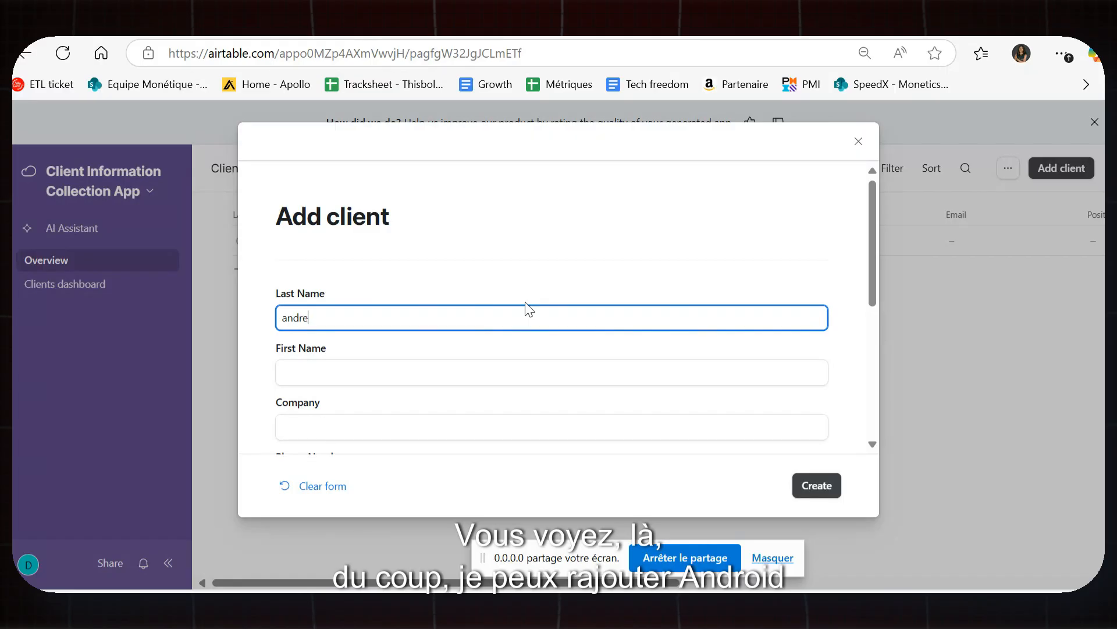
{"action": "left_click", "coordinate": [496, 371]}
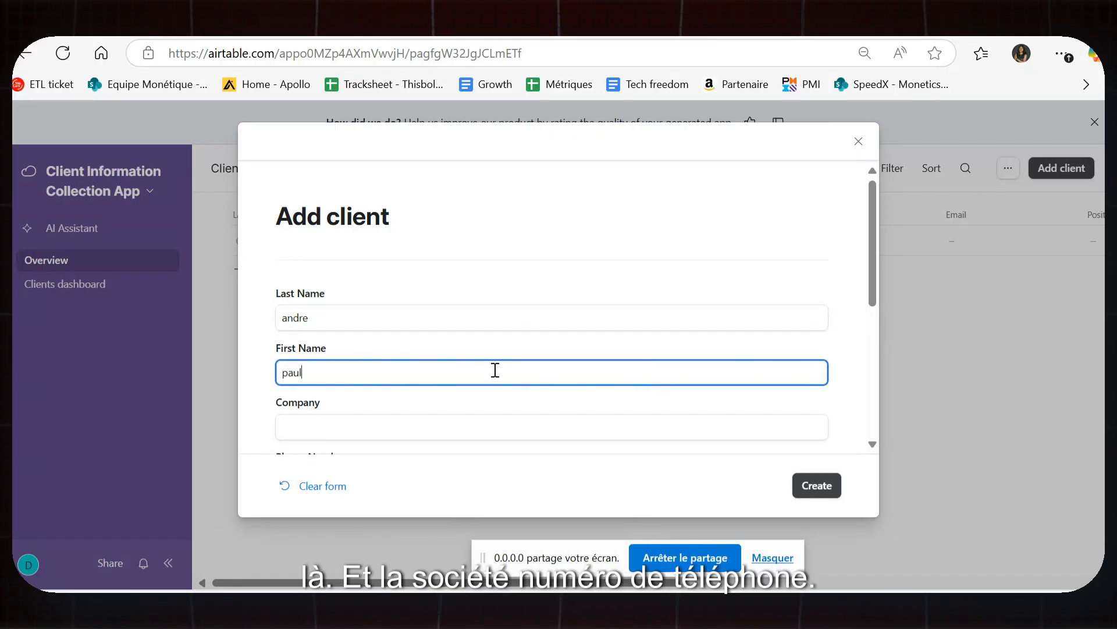
Leave company, phone and assistance-needs fields empty and create the client record.
{"action": "scroll", "coordinate": [458, 381], "scroll_direction": "down", "scroll_amount": 2}
{"action": "left_click", "coordinate": [434, 335]}
{"action": "left_click", "coordinate": [437, 394]}
{"action": "scroll", "coordinate": [431, 434], "scroll_direction": "down", "scroll_amount": 4}
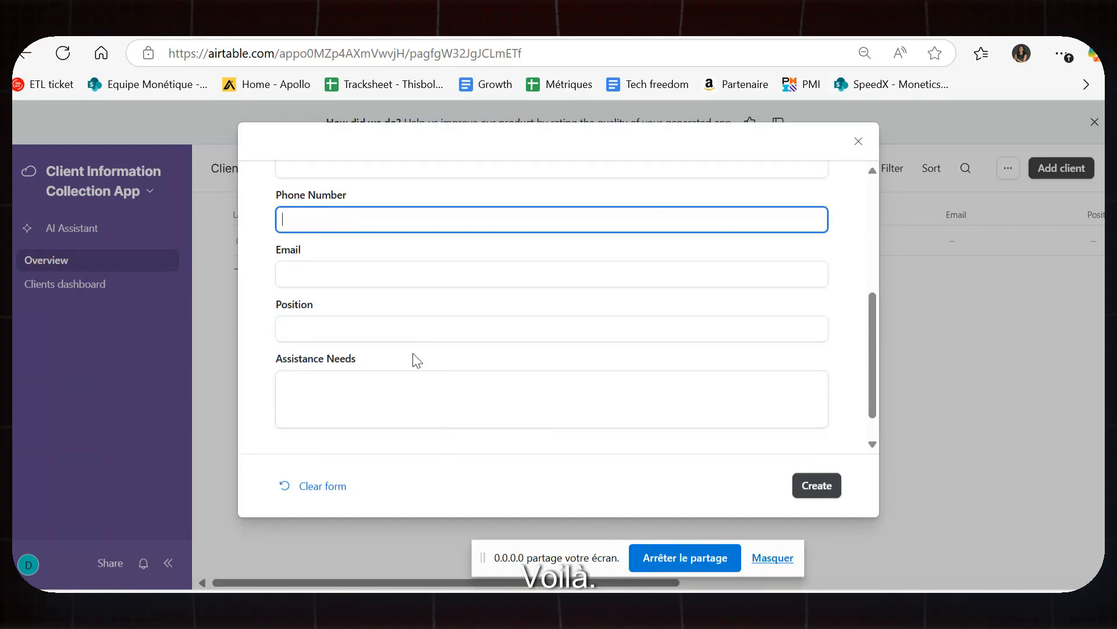
{"action": "left_click", "coordinate": [414, 378]}
{"action": "scroll", "coordinate": [846, 373], "scroll_direction": "down", "scroll_amount": 1}
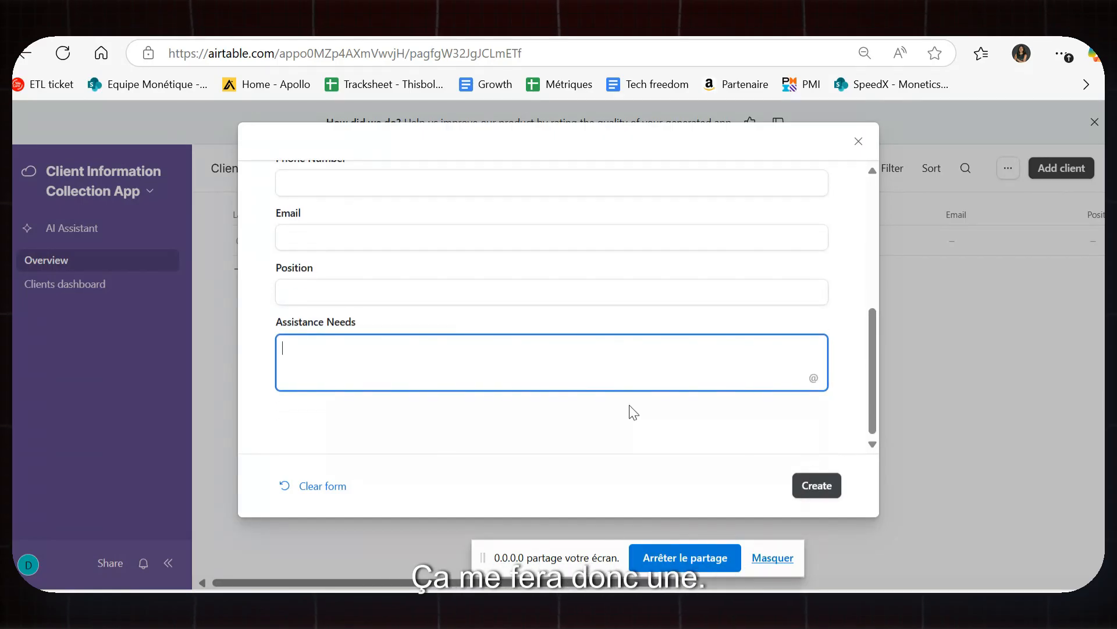
{"action": "left_click", "coordinate": [816, 485]}
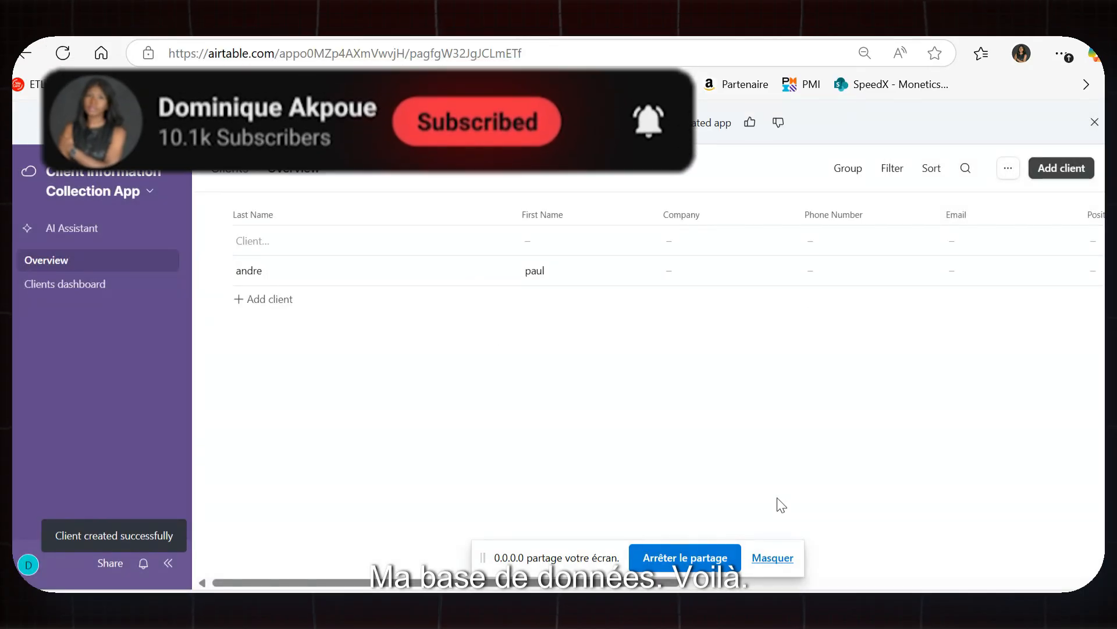
{"action": "left_click_drag", "start_coordinate": [438, 583], "coordinate": [361, 529]}
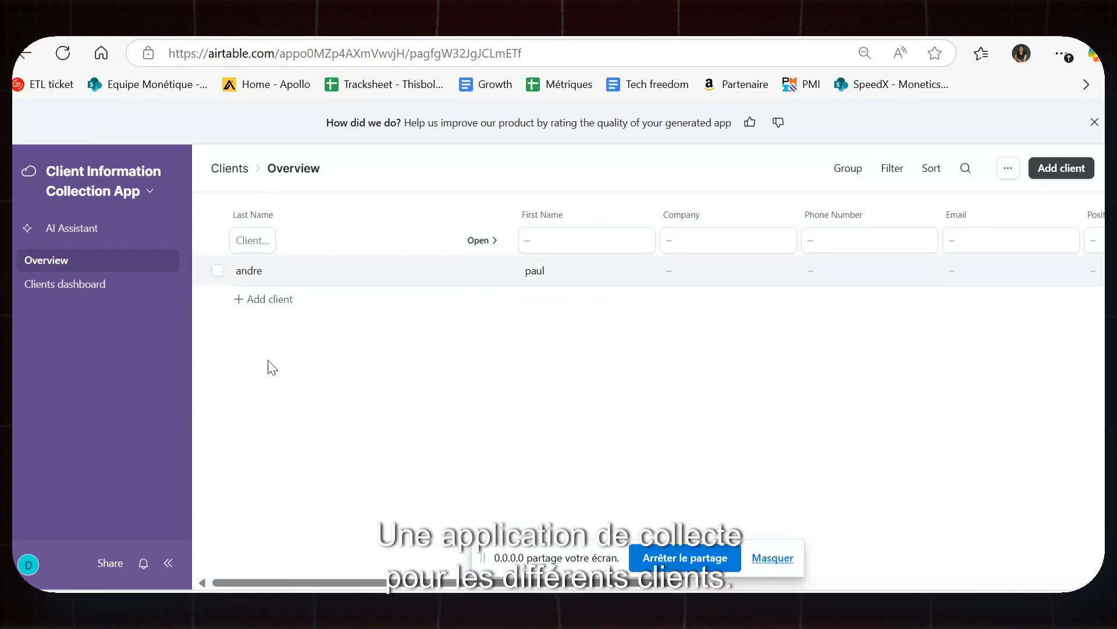
{"action": "left_click", "coordinate": [110, 563]}
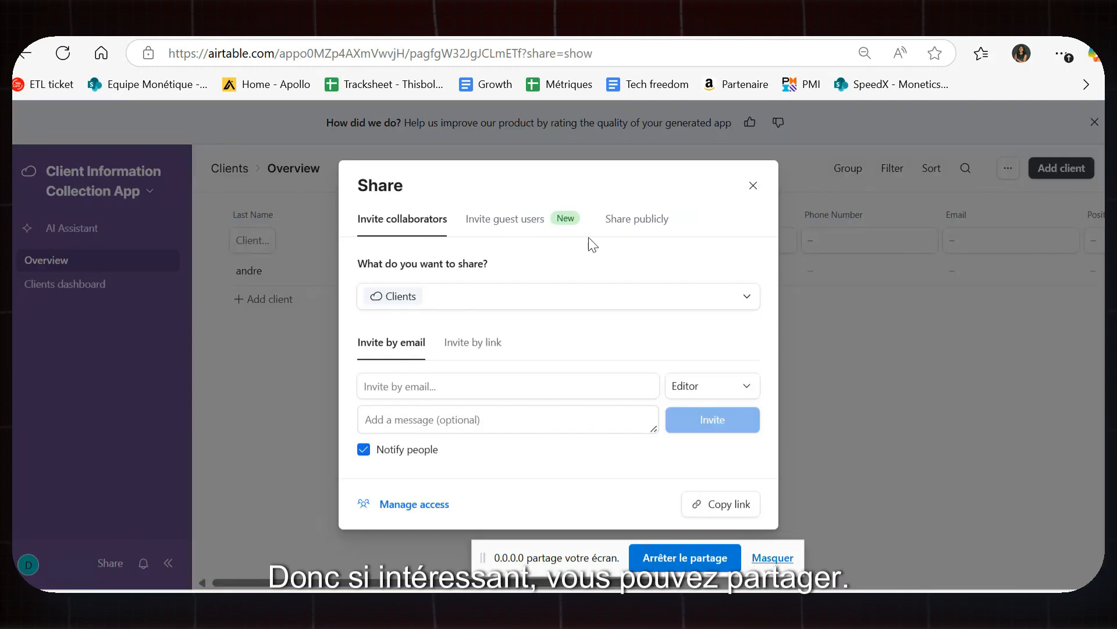
{"action": "left_click", "coordinate": [502, 220]}
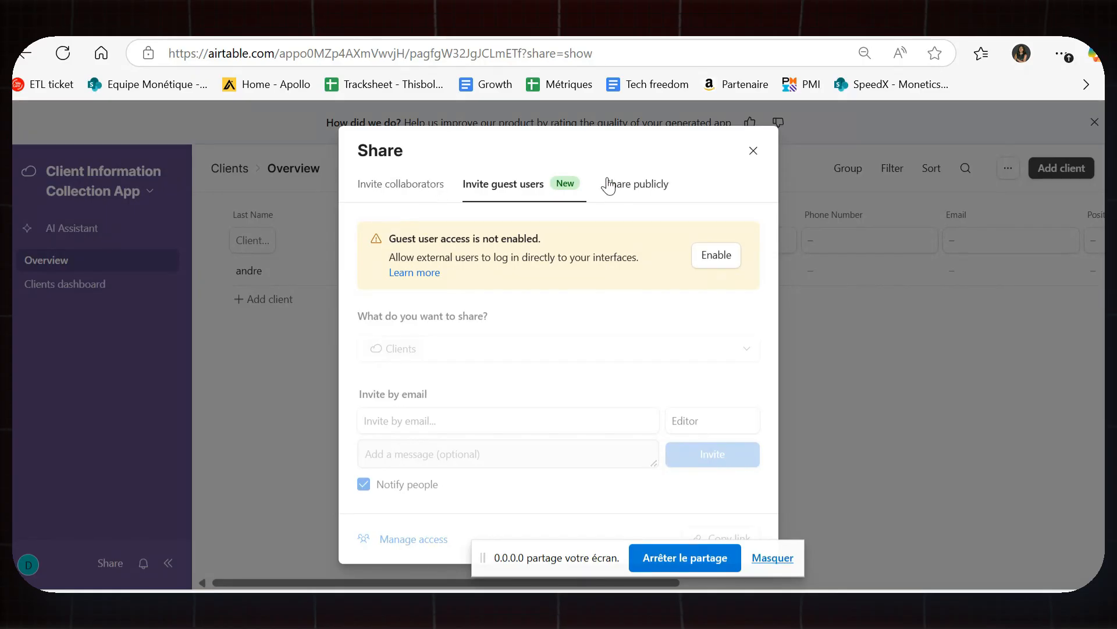
{"action": "left_click_drag", "start_coordinate": [609, 182], "coordinate": [614, 180]}
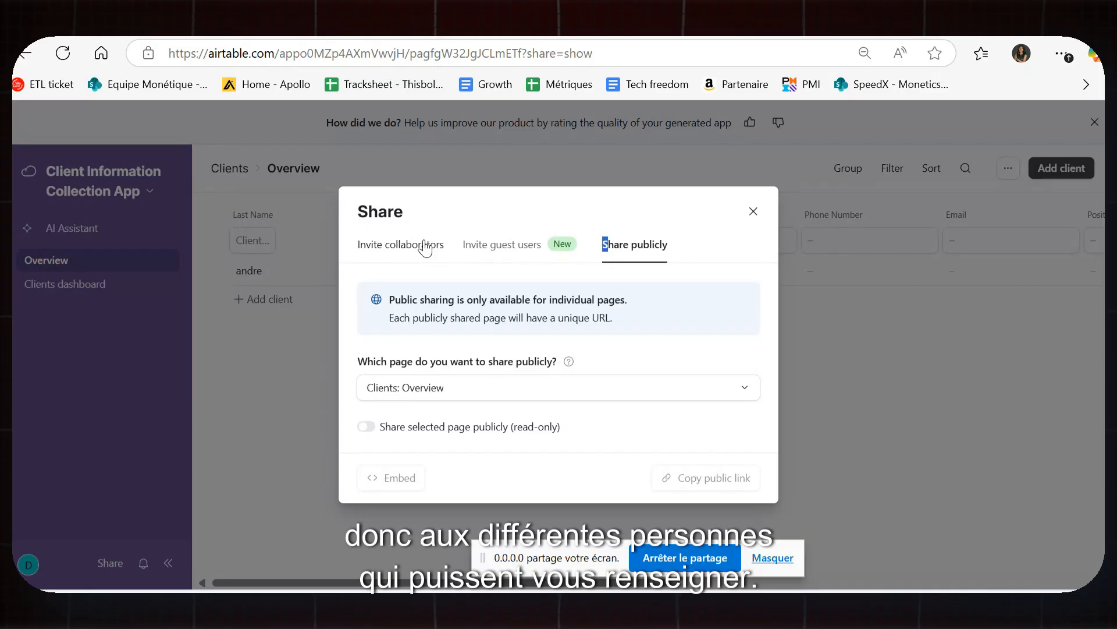
{"action": "left_click", "coordinate": [448, 392]}
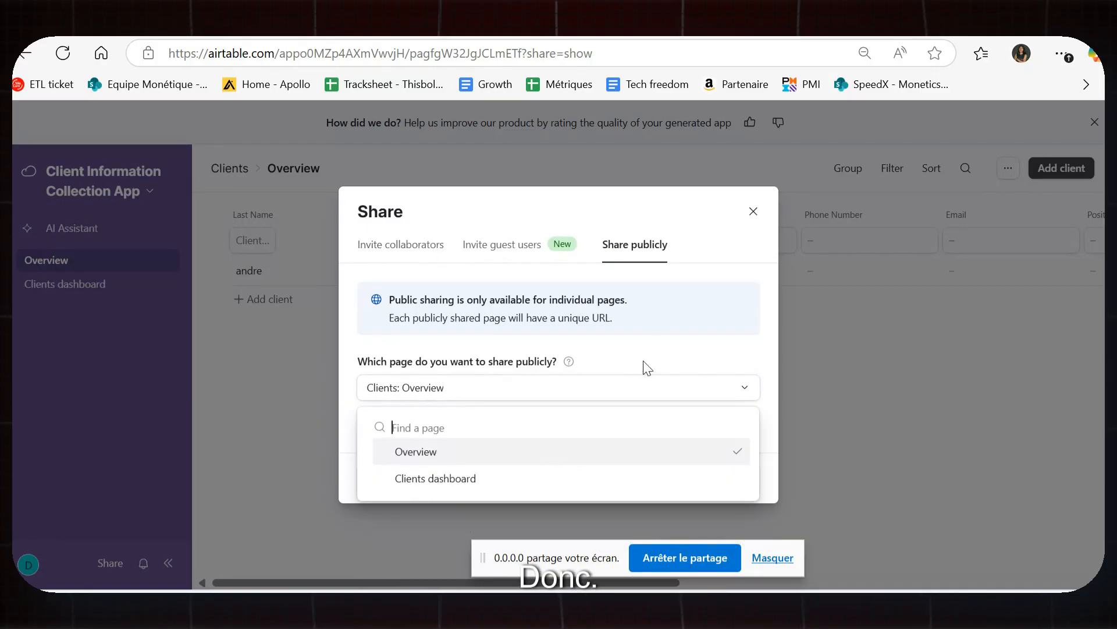
{"action": "left_click", "coordinate": [699, 309]}
{"action": "left_click", "coordinate": [398, 246]}
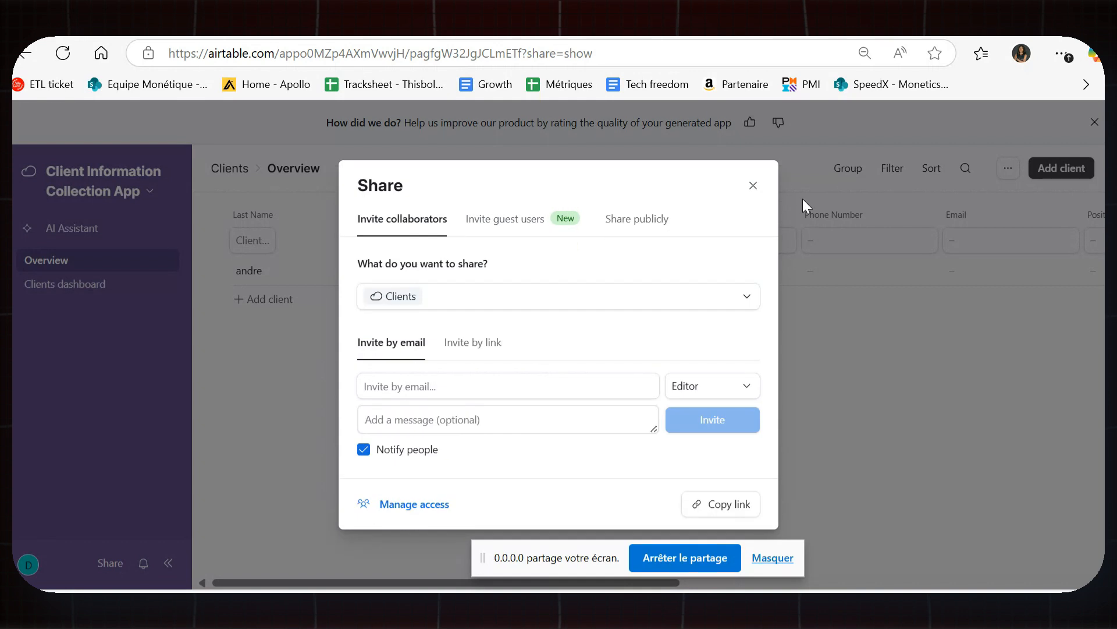
{"action": "left_click", "coordinate": [750, 182]}
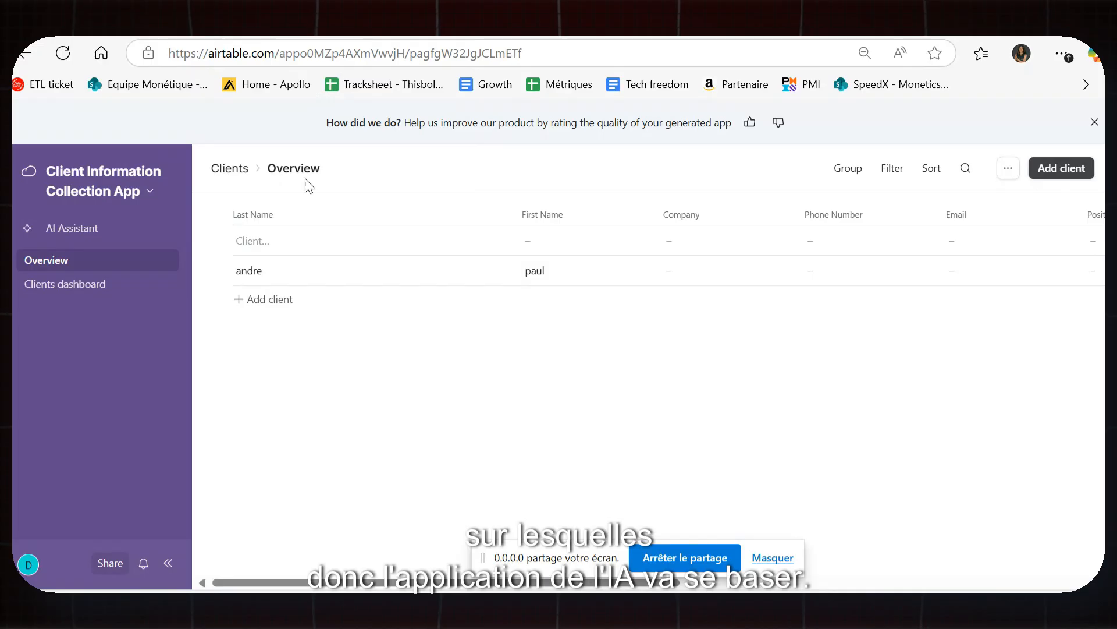
After a brief look at account settings, open the new-base dialog from the Home sidebar.
{"action": "left_click", "coordinate": [273, 24]}
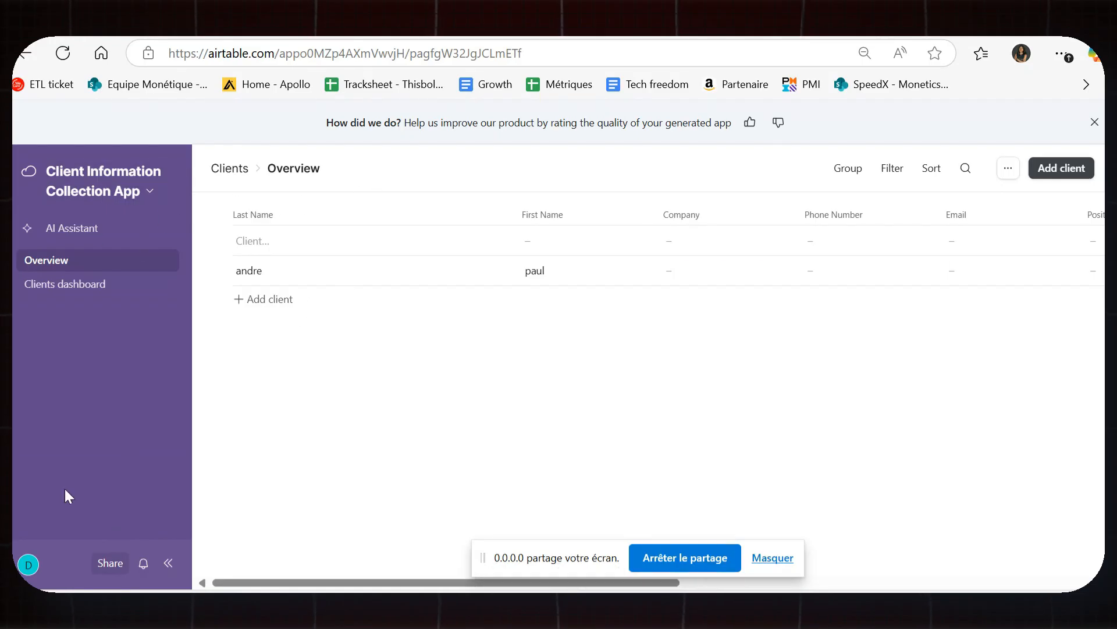
{"action": "left_click", "coordinate": [28, 564]}
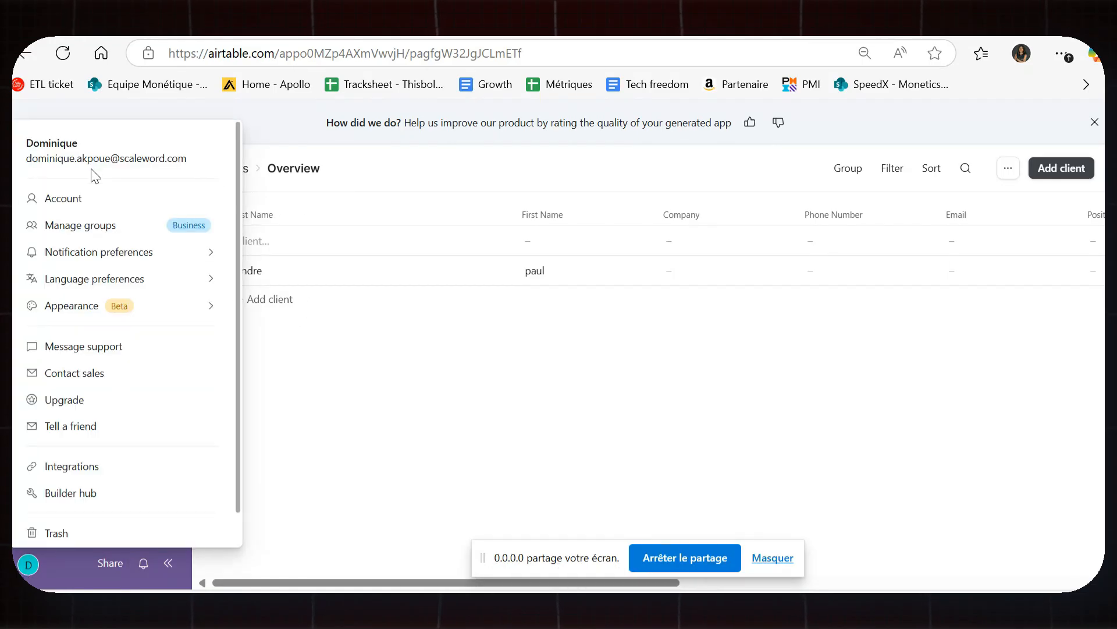
{"action": "left_click", "coordinate": [61, 198]}
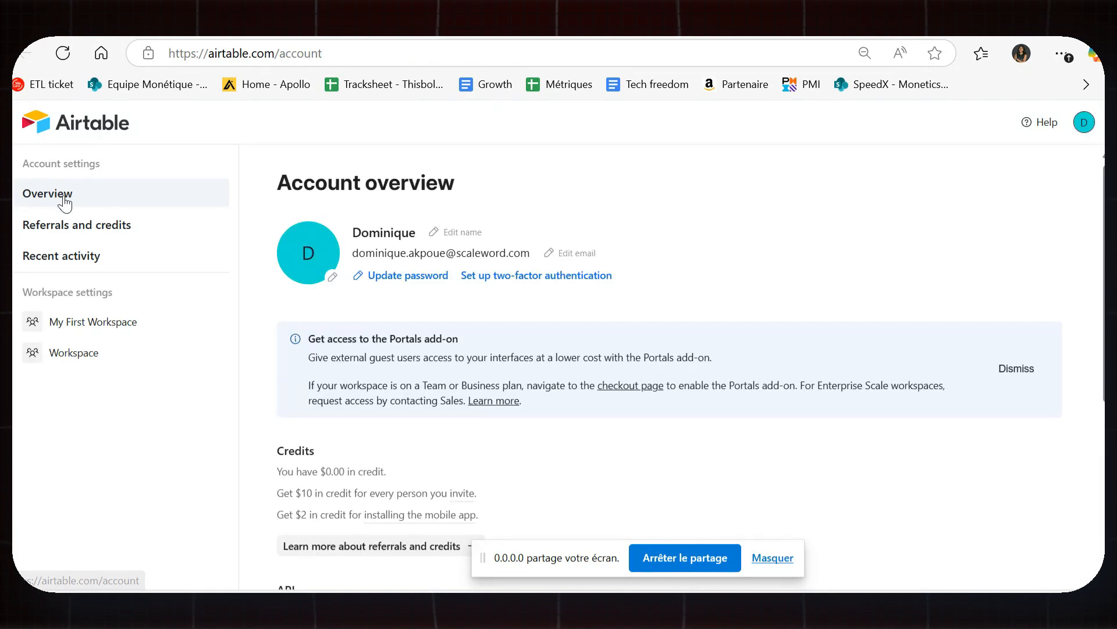
{"action": "left_click", "coordinate": [69, 194]}
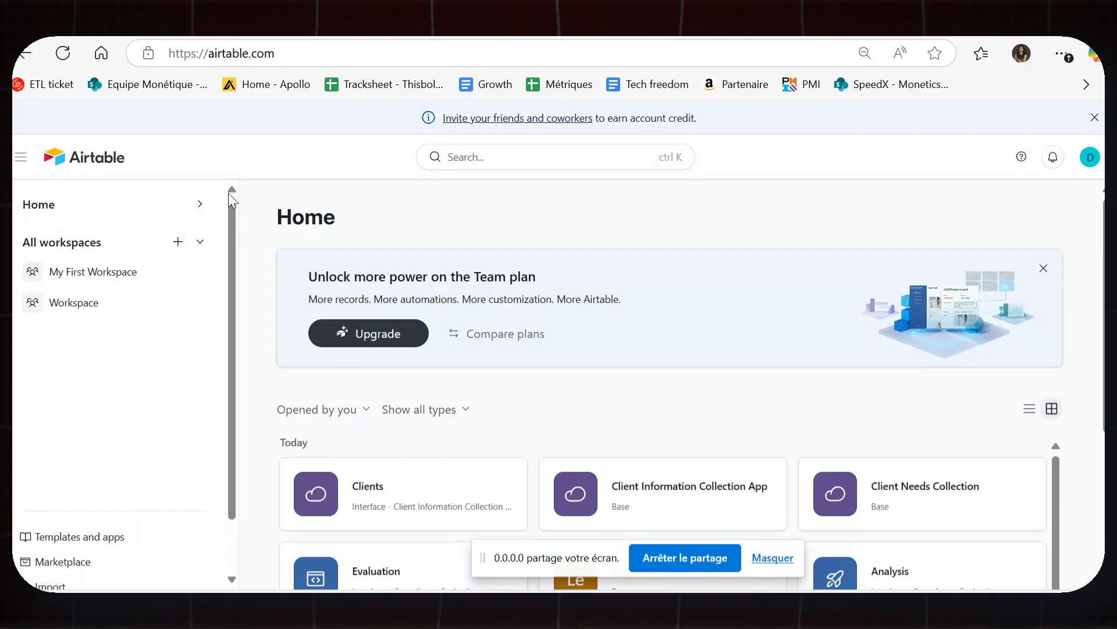
{"action": "scroll", "coordinate": [145, 495], "scroll_direction": "down", "scroll_amount": 1}
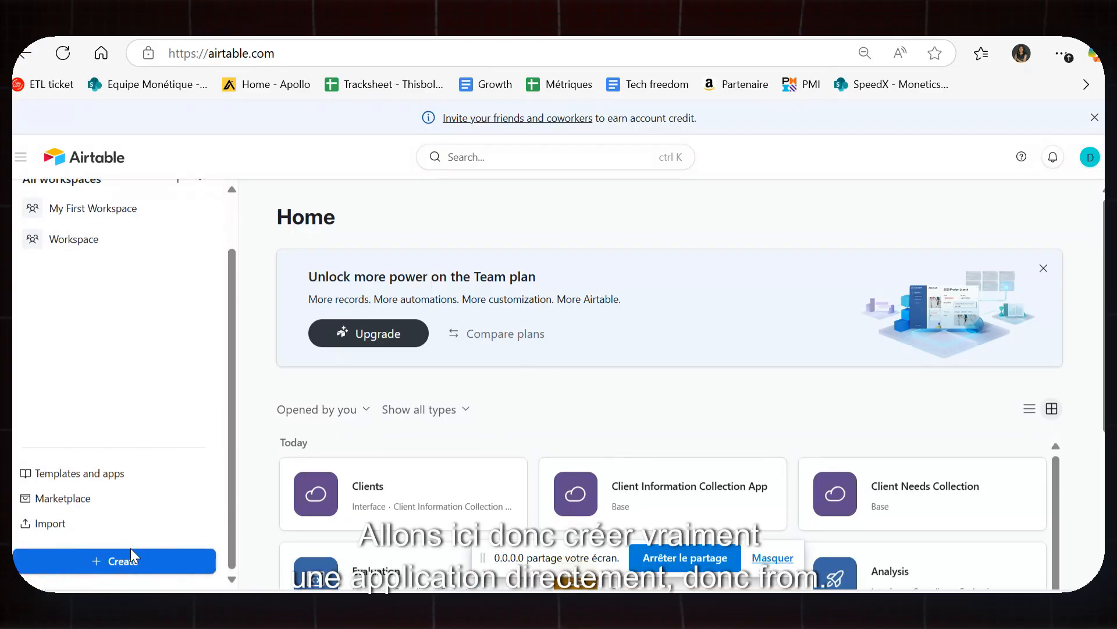
{"action": "left_click", "coordinate": [168, 561]}
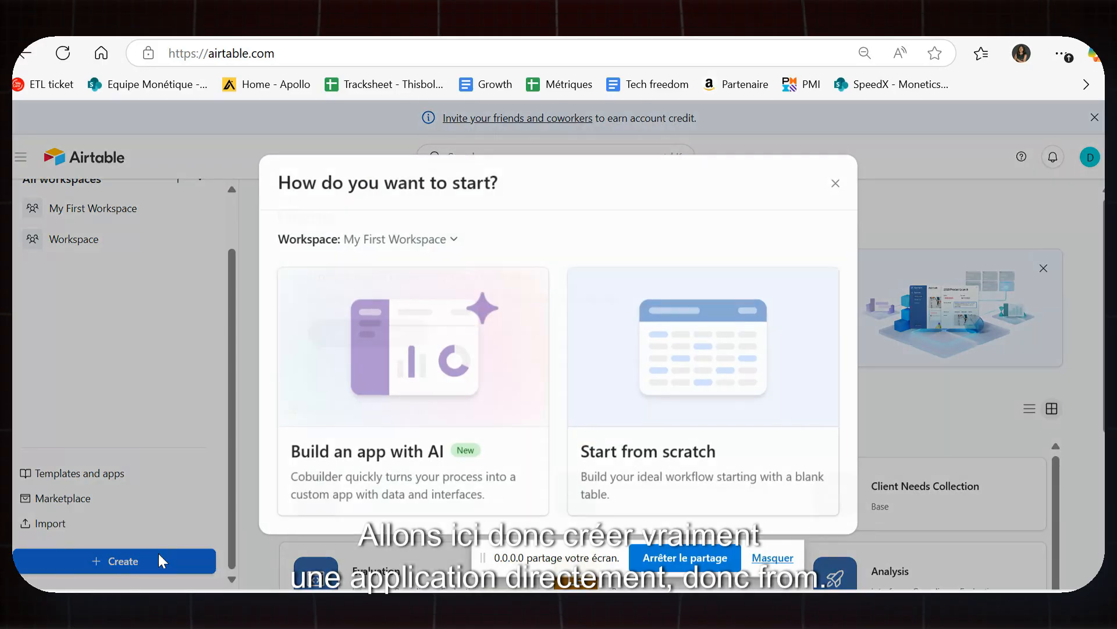
Create a blank base from scratch and inspect the Assignee field's options.
{"action": "left_click", "coordinate": [681, 445]}
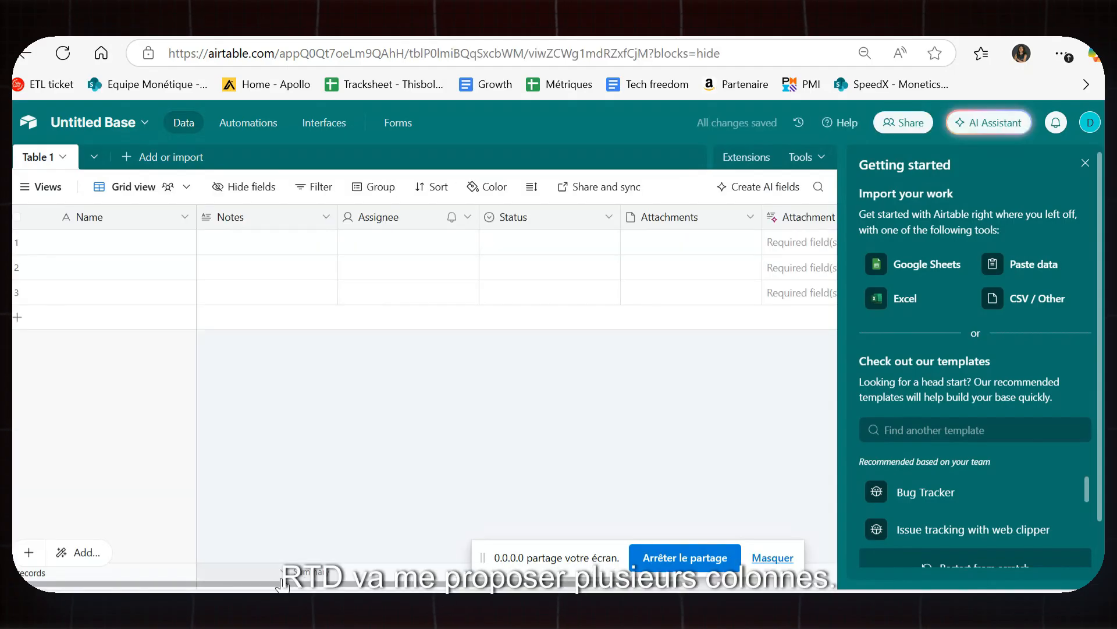
{"action": "left_click_drag", "start_coordinate": [282, 582], "coordinate": [252, 554]}
{"action": "left_click", "coordinate": [387, 216]}
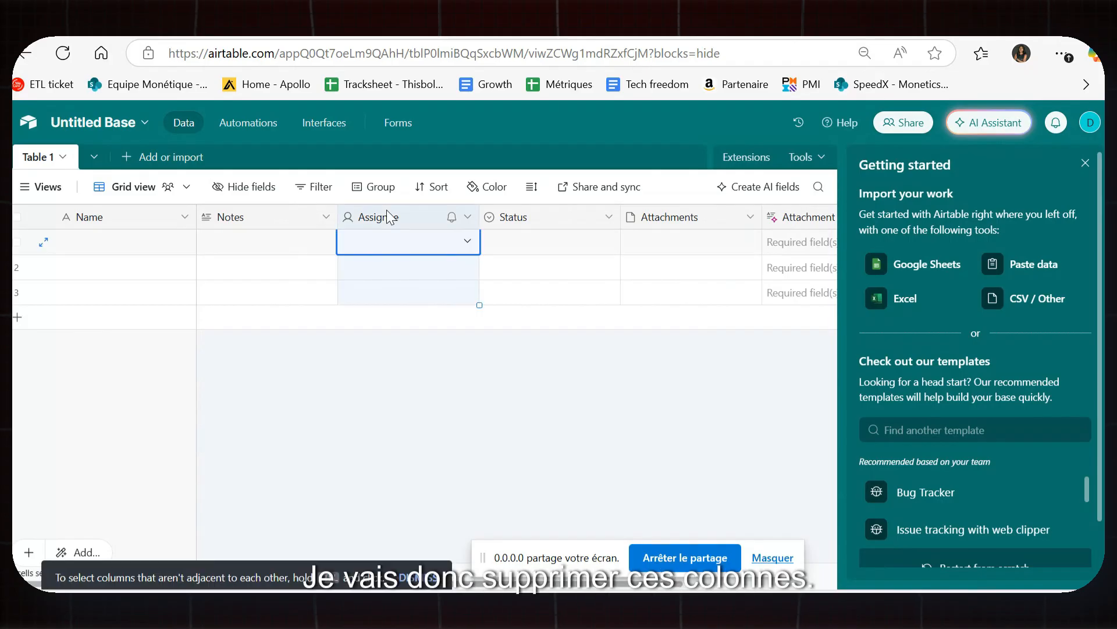
{"action": "left_click", "coordinate": [468, 218]}
{"action": "left_click", "coordinate": [302, 343]}
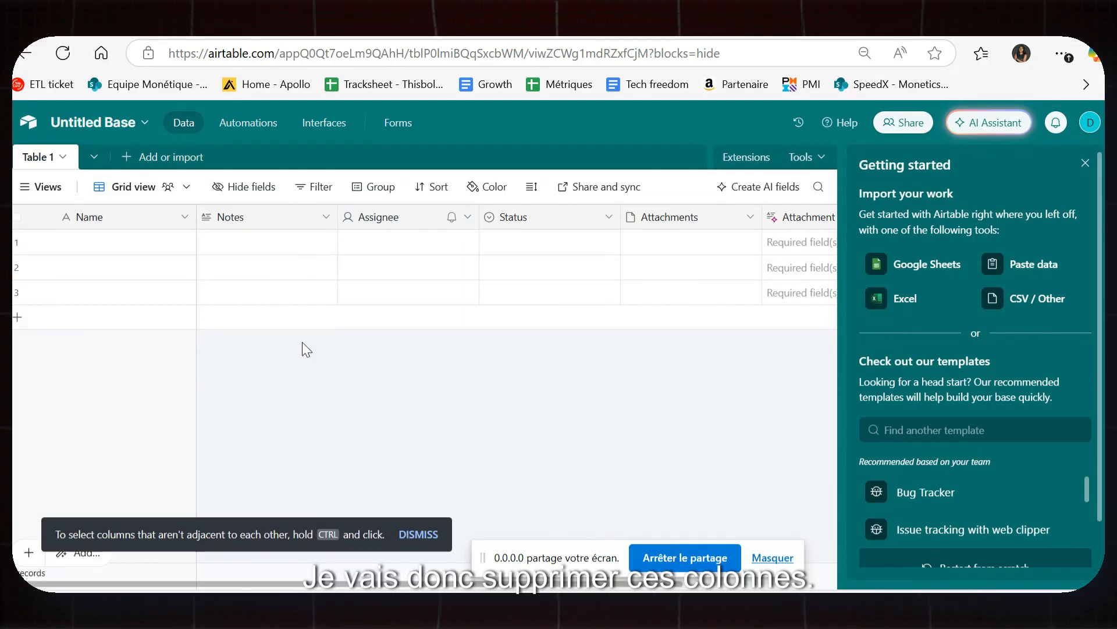
{"action": "right_click", "coordinate": [411, 220]}
{"action": "scroll", "coordinate": [507, 361], "scroll_direction": "down", "scroll_amount": 3}
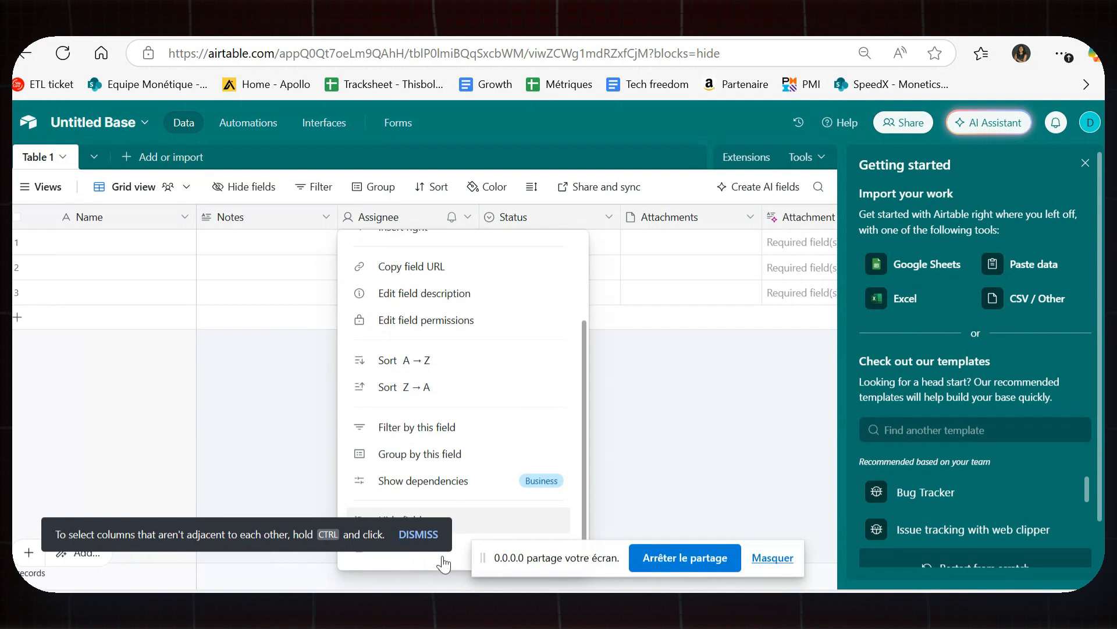
{"action": "left_click", "coordinate": [277, 527]}
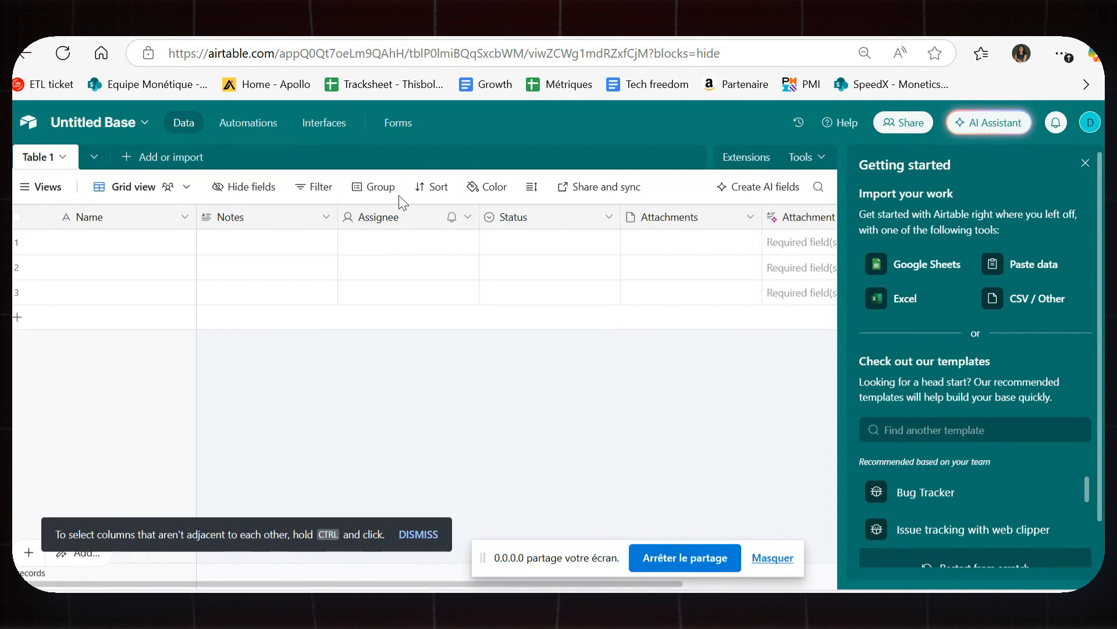
{"action": "right_click", "coordinate": [403, 211]}
{"action": "scroll", "coordinate": [582, 492], "scroll_direction": "down", "scroll_amount": 2}
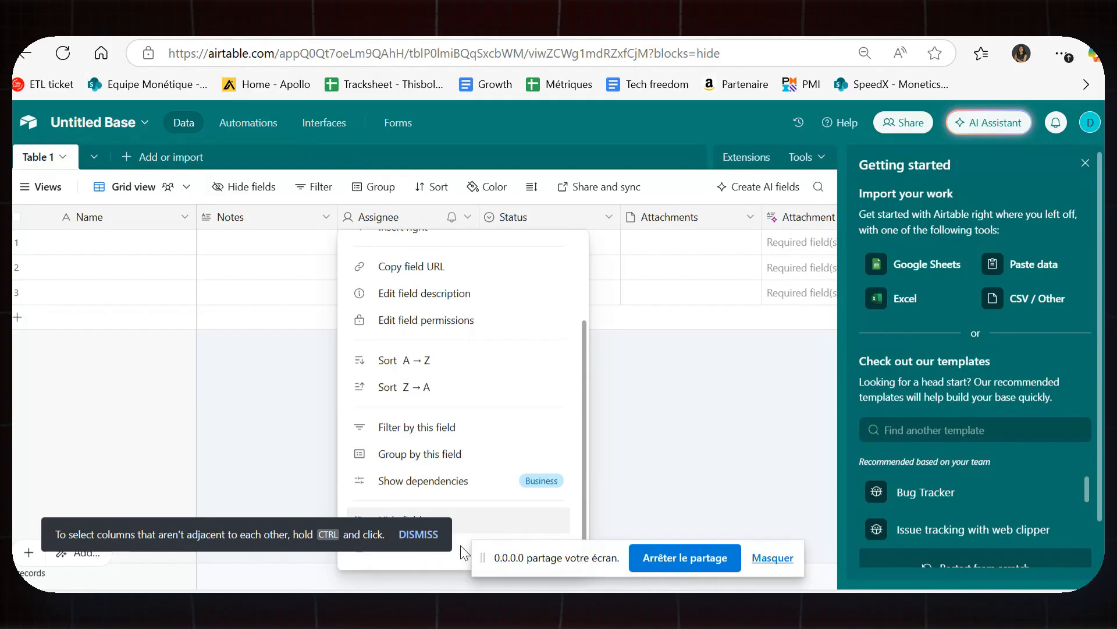
{"action": "left_click_drag", "start_coordinate": [564, 562], "coordinate": [685, 603]}
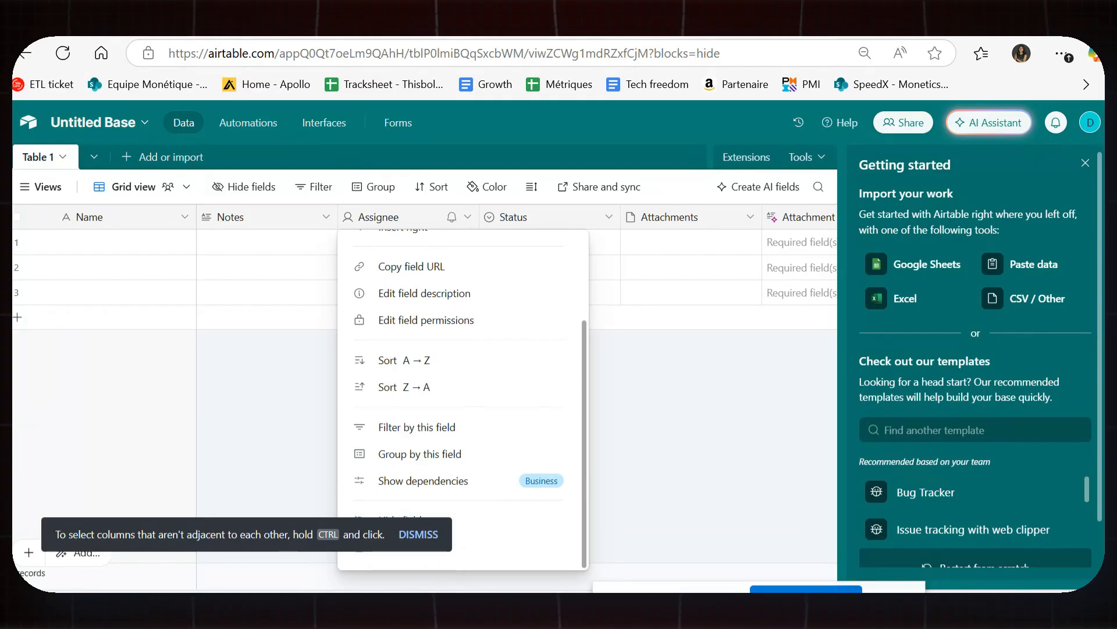
Delete the Attachments and Attachment Summary fields, then bring up the Status field's menu.
{"action": "left_click", "coordinate": [691, 220]}
{"action": "right_click", "coordinate": [691, 218]}
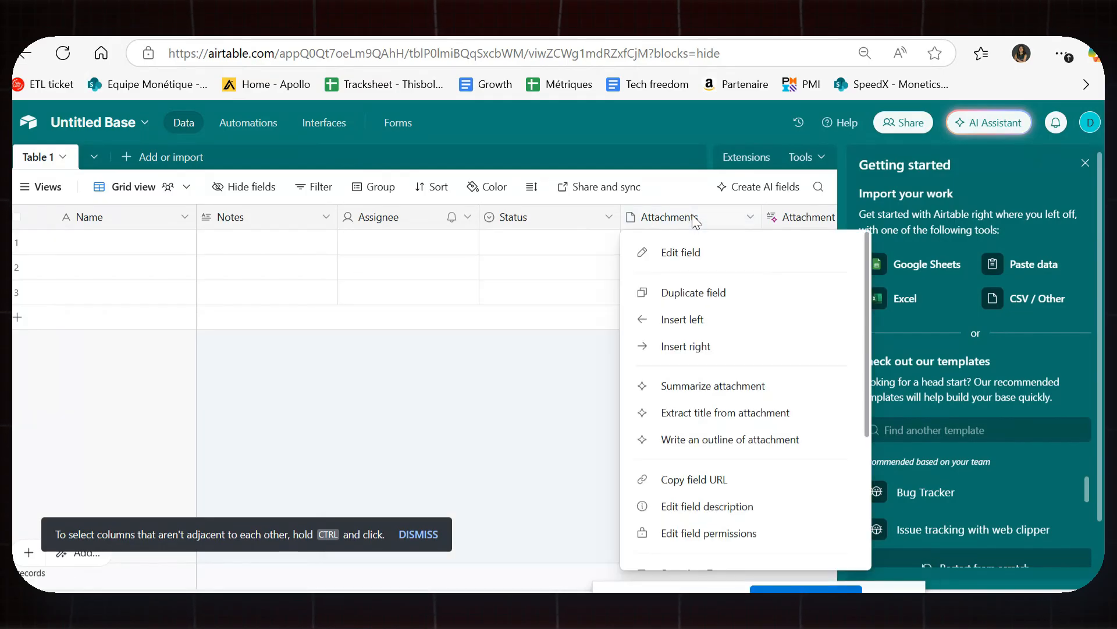
{"action": "scroll", "coordinate": [692, 442], "scroll_direction": "down", "scroll_amount": 3}
{"action": "left_click", "coordinate": [701, 550]}
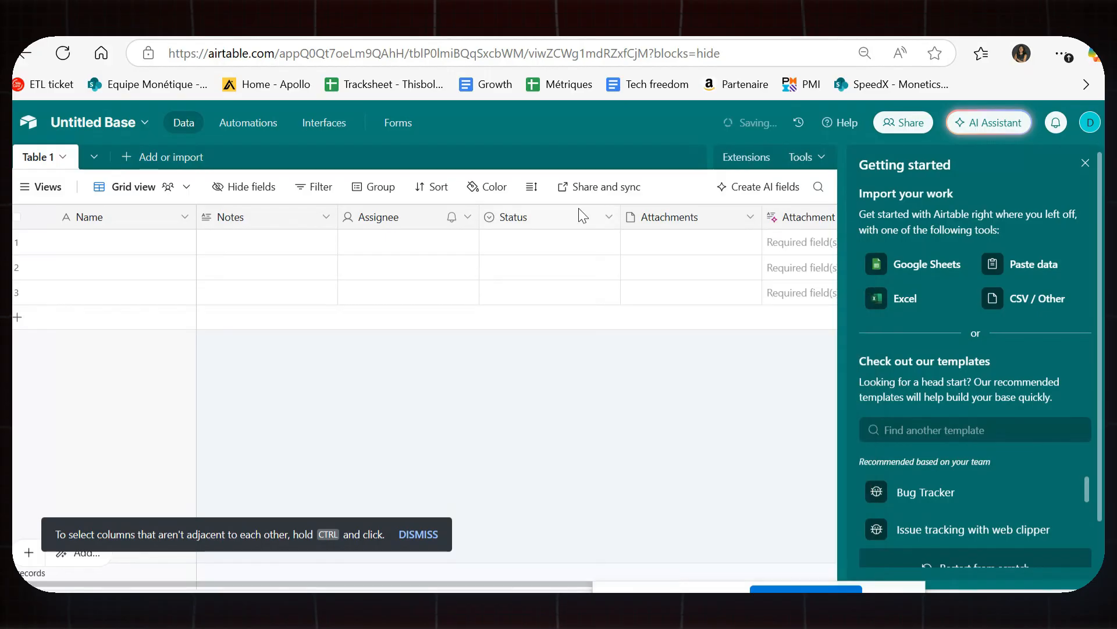
{"action": "left_click", "coordinate": [699, 437]}
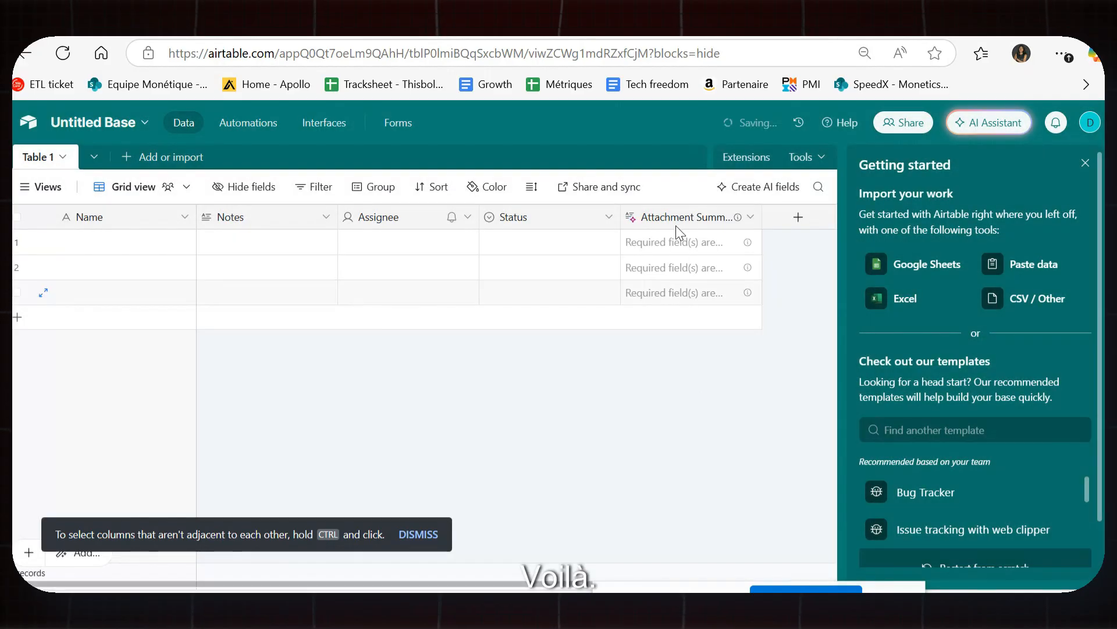
{"action": "right_click", "coordinate": [675, 221]}
{"action": "scroll", "coordinate": [721, 496], "scroll_direction": "down", "scroll_amount": 3}
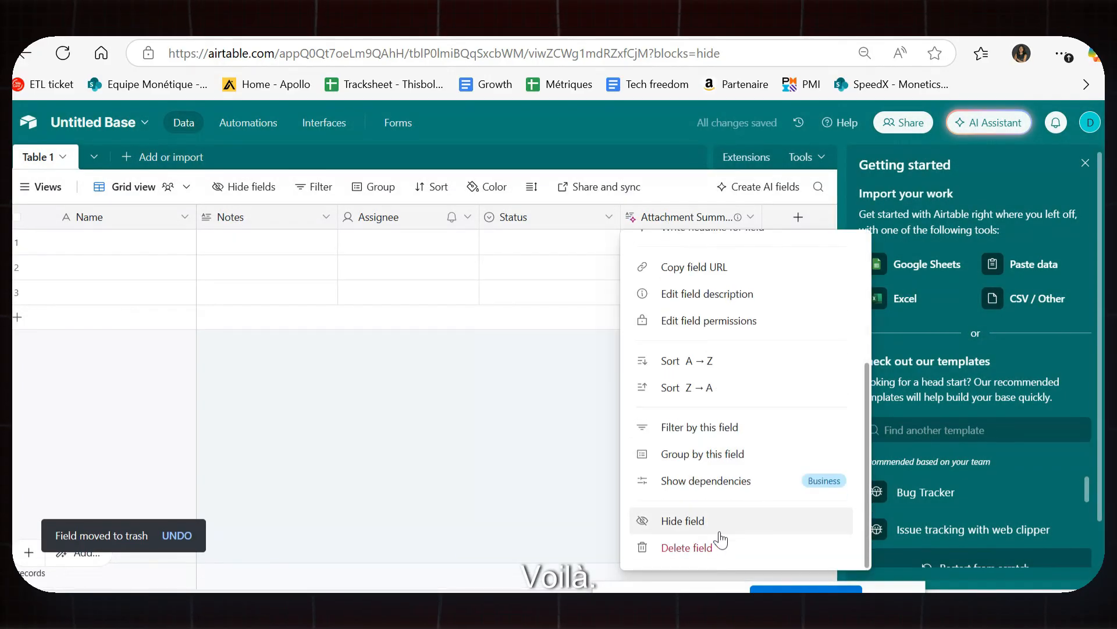
{"action": "left_click", "coordinate": [706, 547]}
{"action": "right_click", "coordinate": [529, 213]}
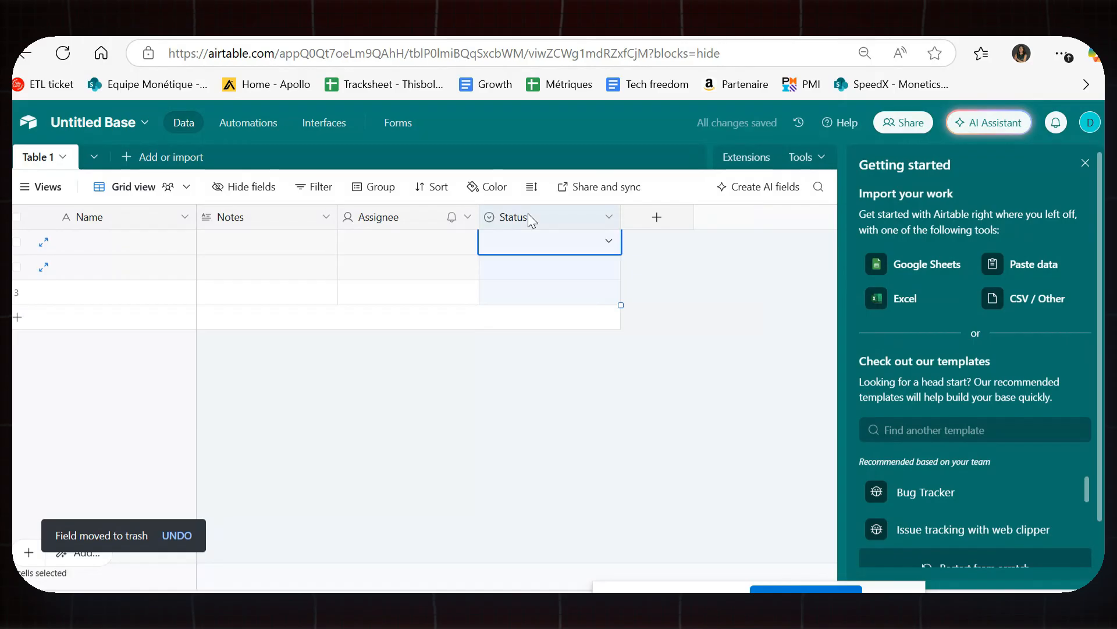
{"action": "scroll", "coordinate": [590, 501], "scroll_direction": "down", "scroll_amount": 3}
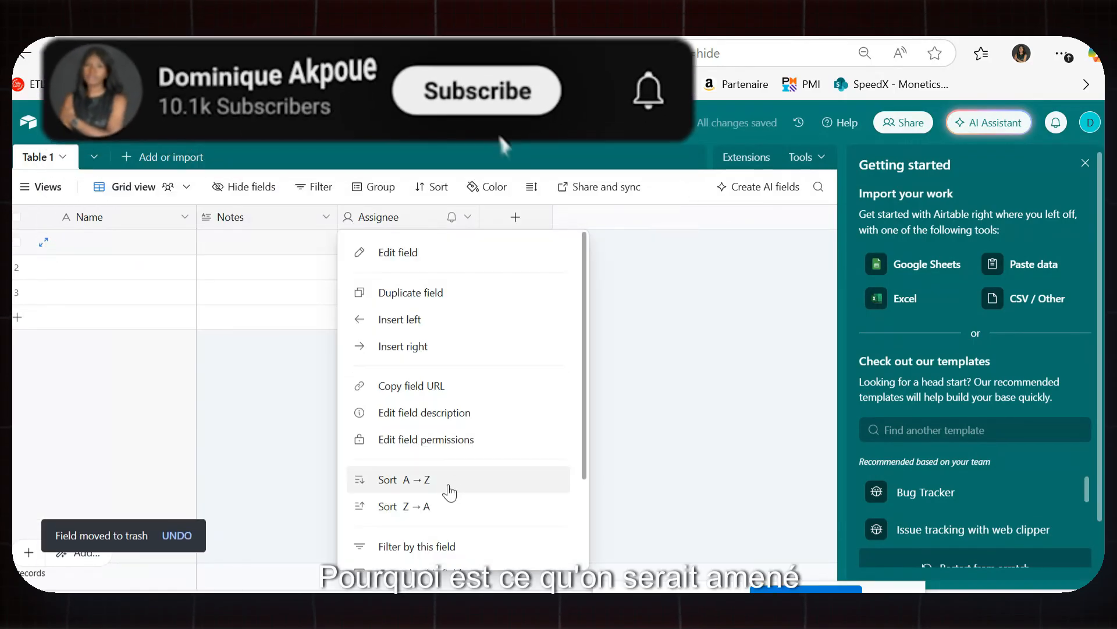
{"action": "scroll", "coordinate": [474, 483], "scroll_direction": "down", "scroll_amount": 3}
Delete the Assignee field, then the Notes field, leaving only Name in Table 1.
{"action": "left_click", "coordinate": [410, 544]}
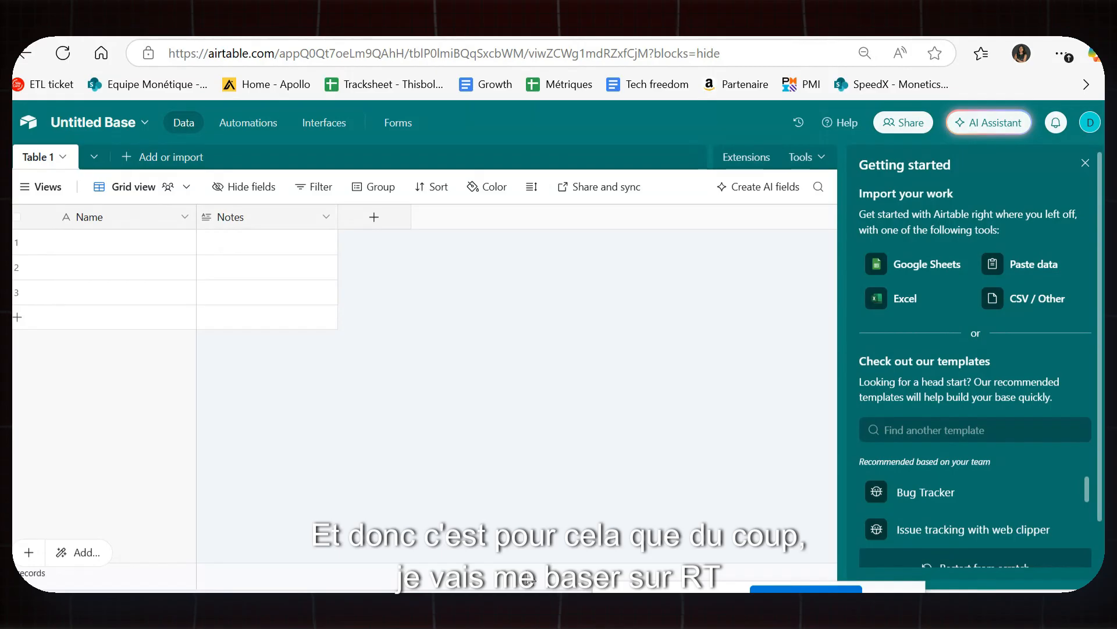
{"action": "right_click", "coordinate": [265, 215]}
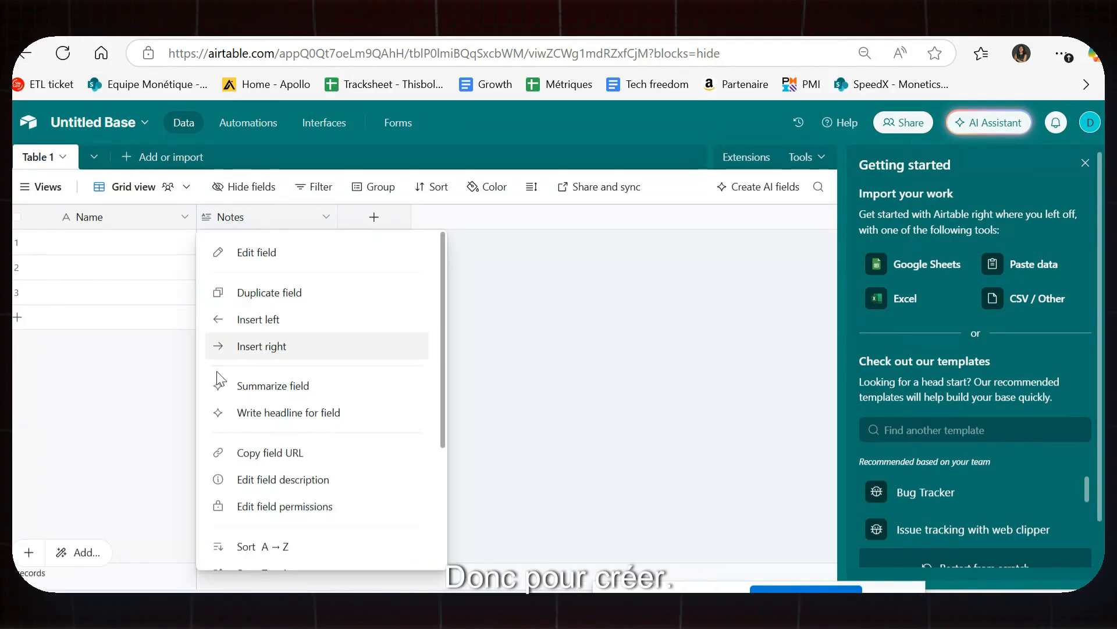
{"action": "scroll", "coordinate": [345, 436], "scroll_direction": "down", "scroll_amount": 3}
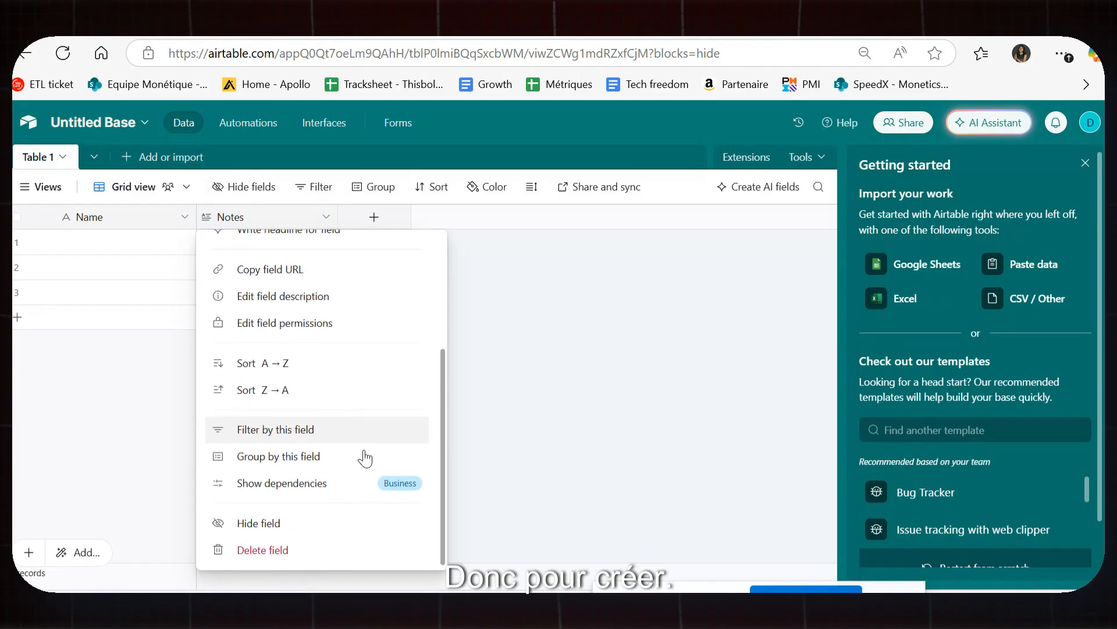
{"action": "left_click", "coordinate": [271, 548]}
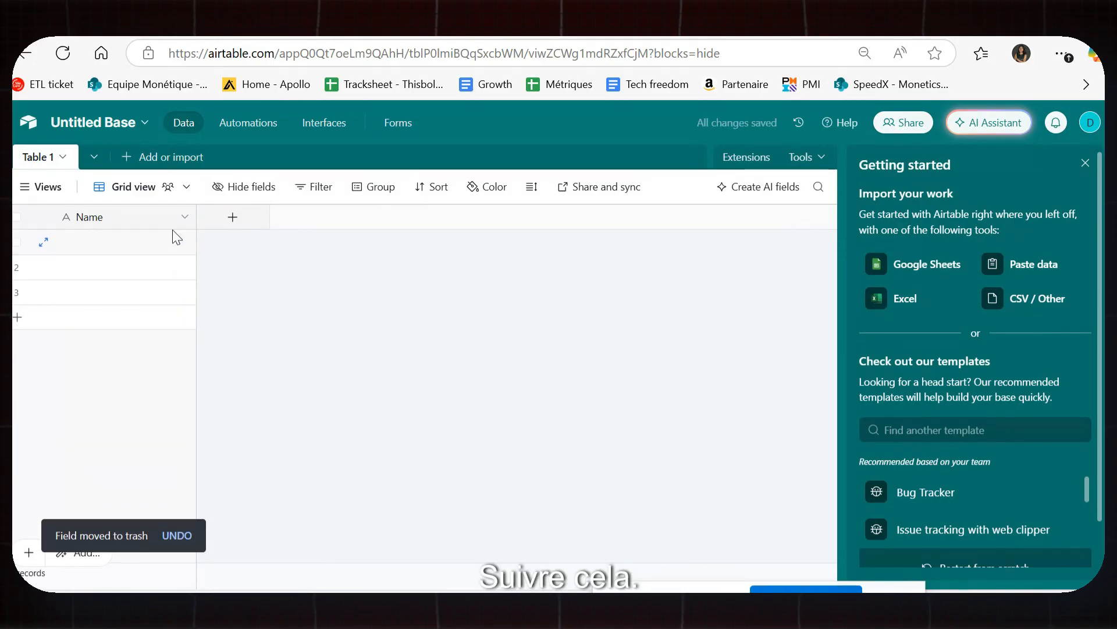
Rename Table 1 to Entreprise.
{"action": "double_click", "coordinate": [39, 157]}
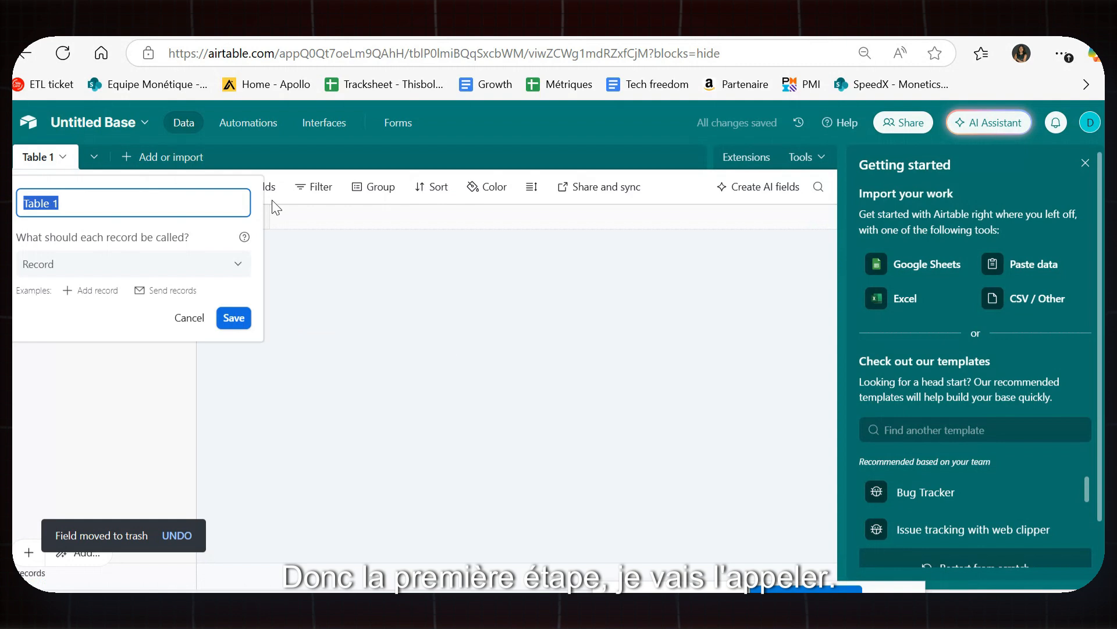
{"action": "type", "text": "Entreprise"}
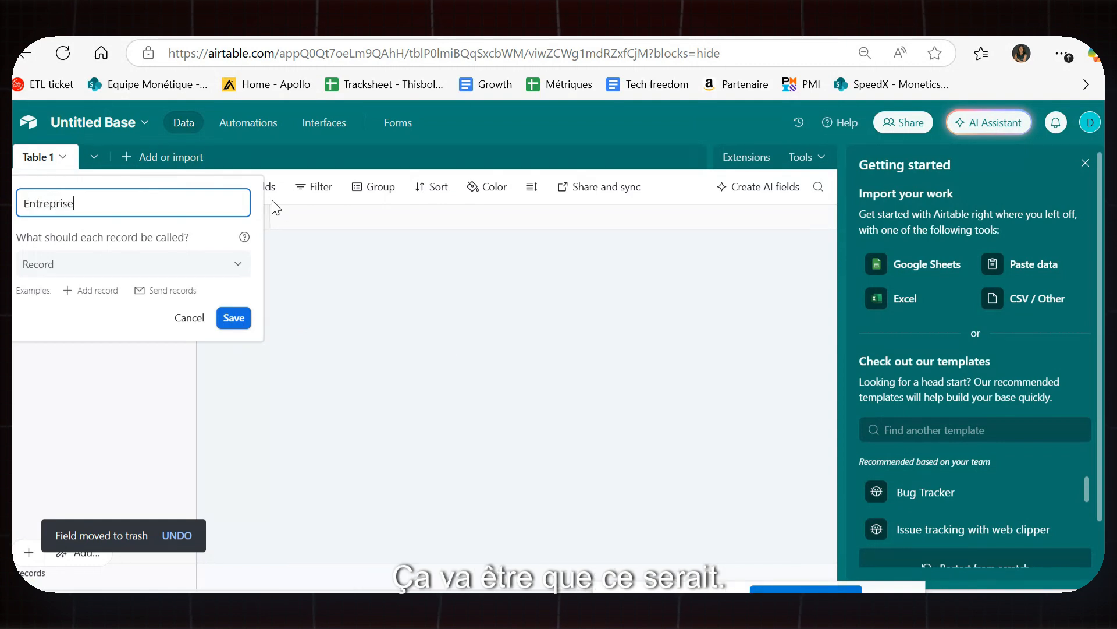
{"action": "left_click", "coordinate": [233, 317]}
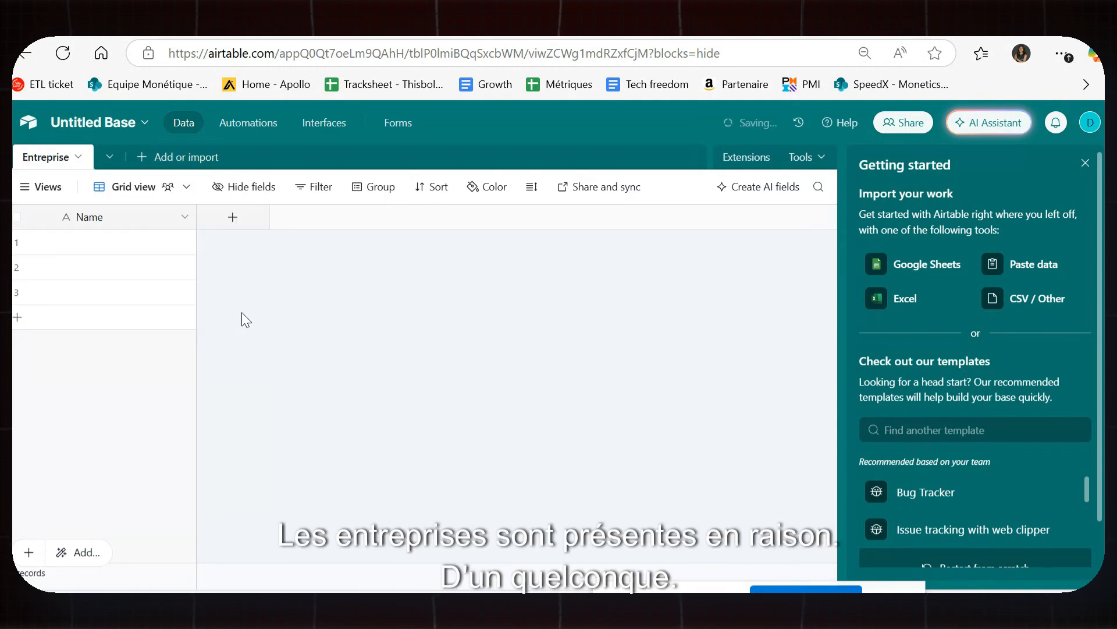
Fill the three Name cells with Entreprise 1, Entreprise 2 and Entreprise 3.
{"action": "left_click", "coordinate": [122, 244]}
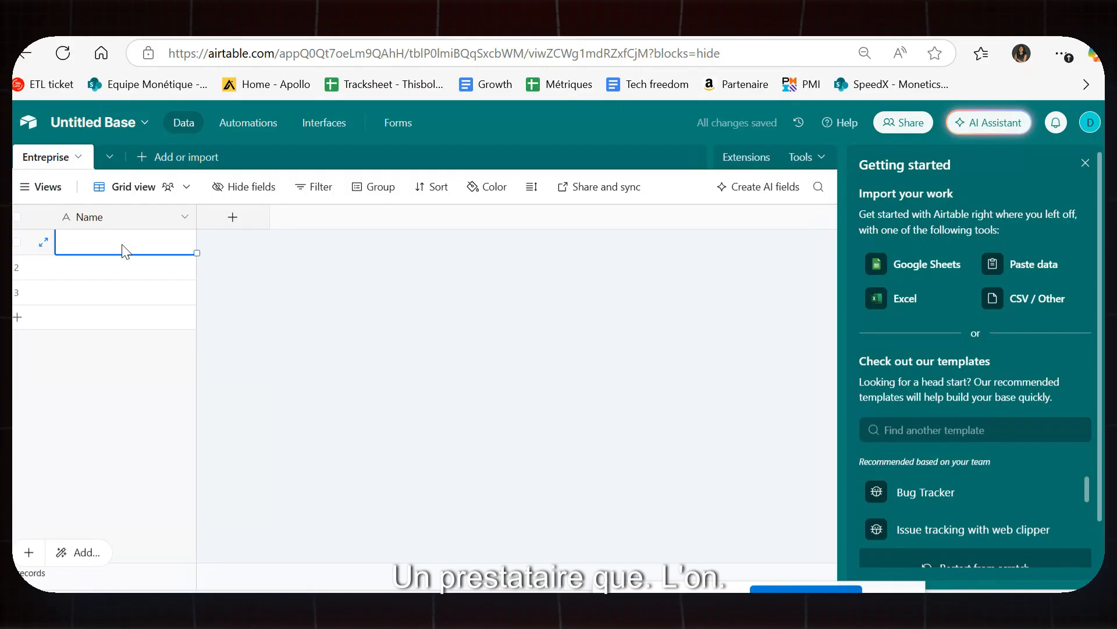
{"action": "double_click", "coordinate": [131, 242]}
{"action": "type", "text": "Entreprise 1"}
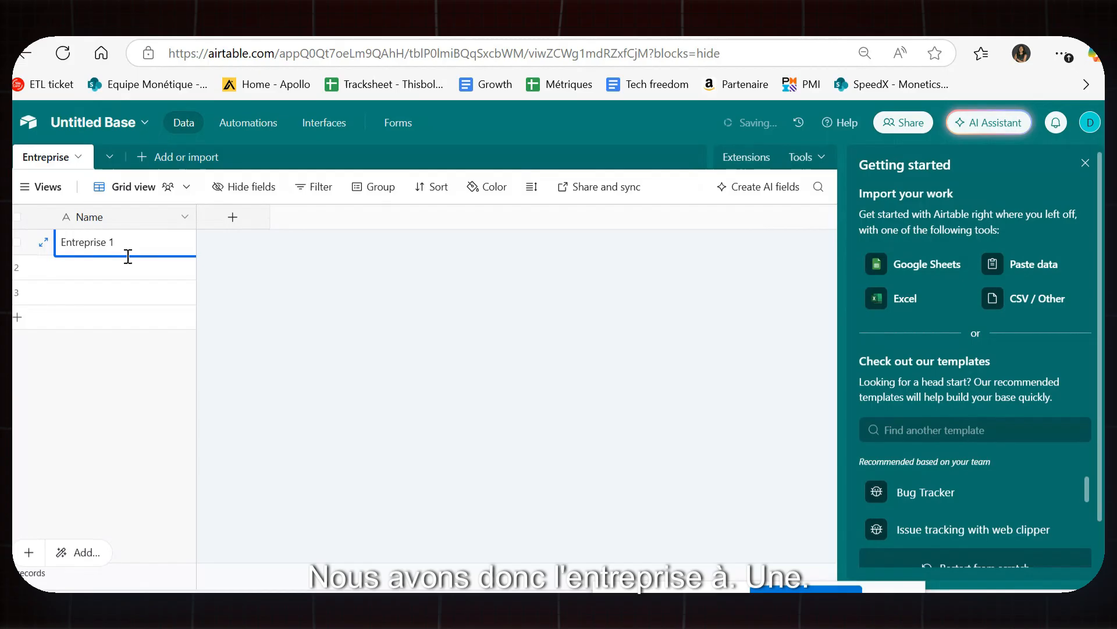
{"action": "left_click", "coordinate": [125, 266]}
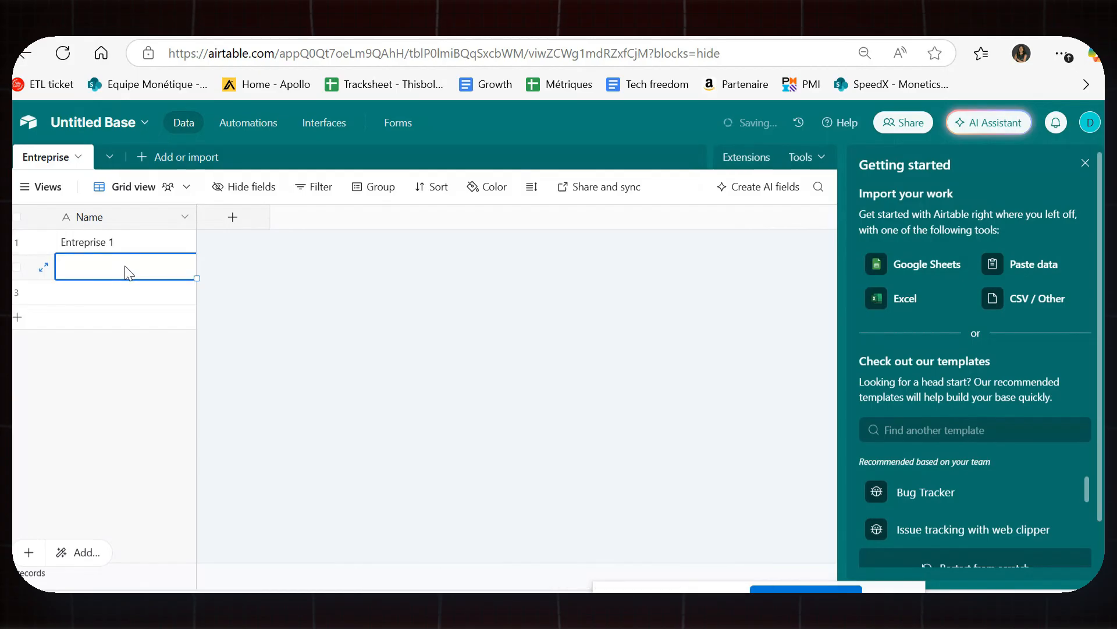
{"action": "double_click", "coordinate": [124, 265]}
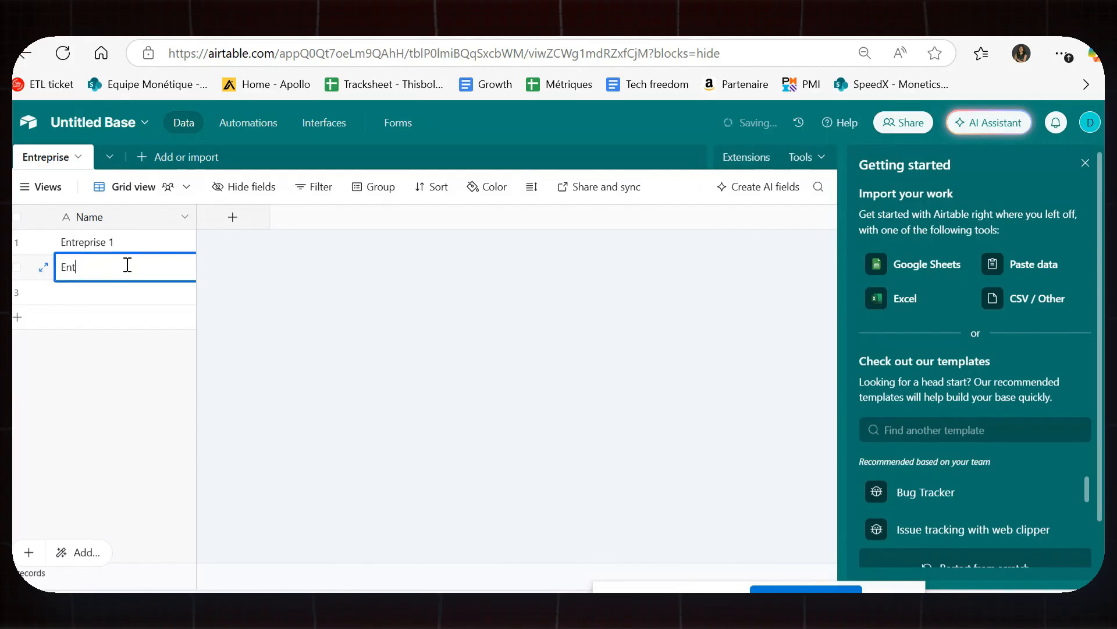
{"action": "left_click", "coordinate": [108, 288]}
{"action": "double_click", "coordinate": [109, 289]}
{"action": "type", "text": "Entreprise"}
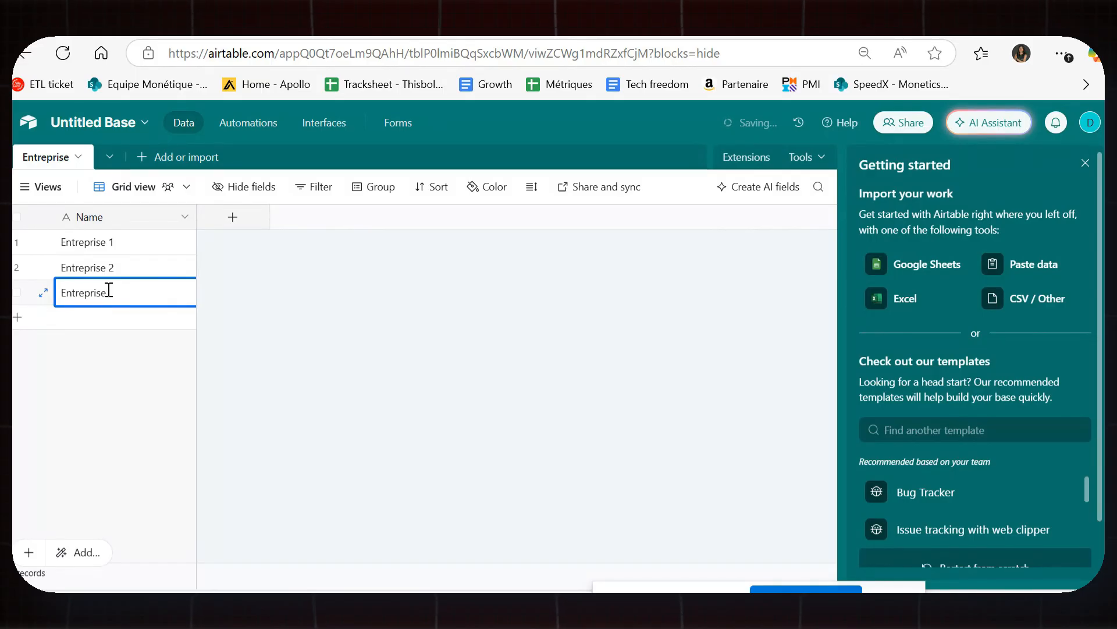
{"action": "type", "text": " 3"}
{"action": "left_click", "coordinate": [114, 331]}
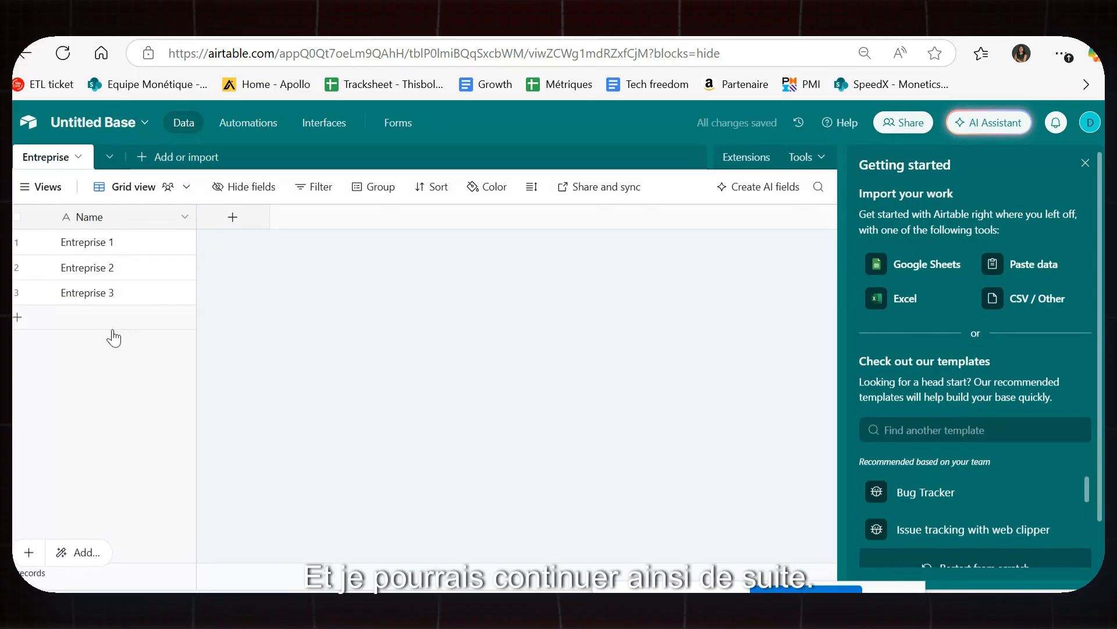
{"action": "left_click", "coordinate": [140, 160]}
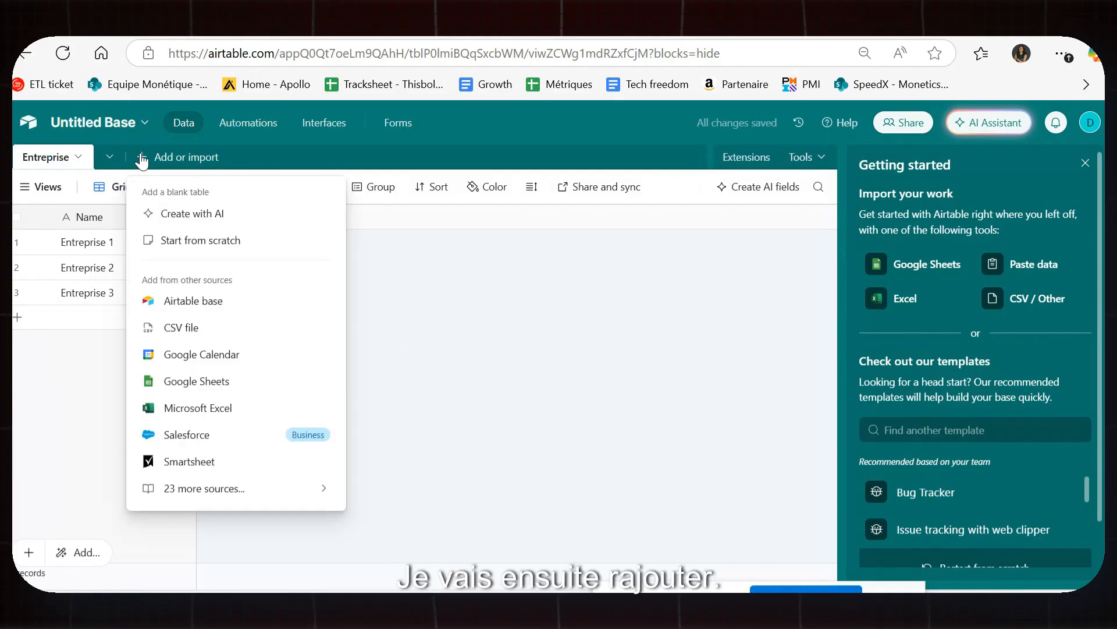
Create a blank table from scratch in the base and type 'Contact' as its name.
{"action": "left_click", "coordinate": [521, 360]}
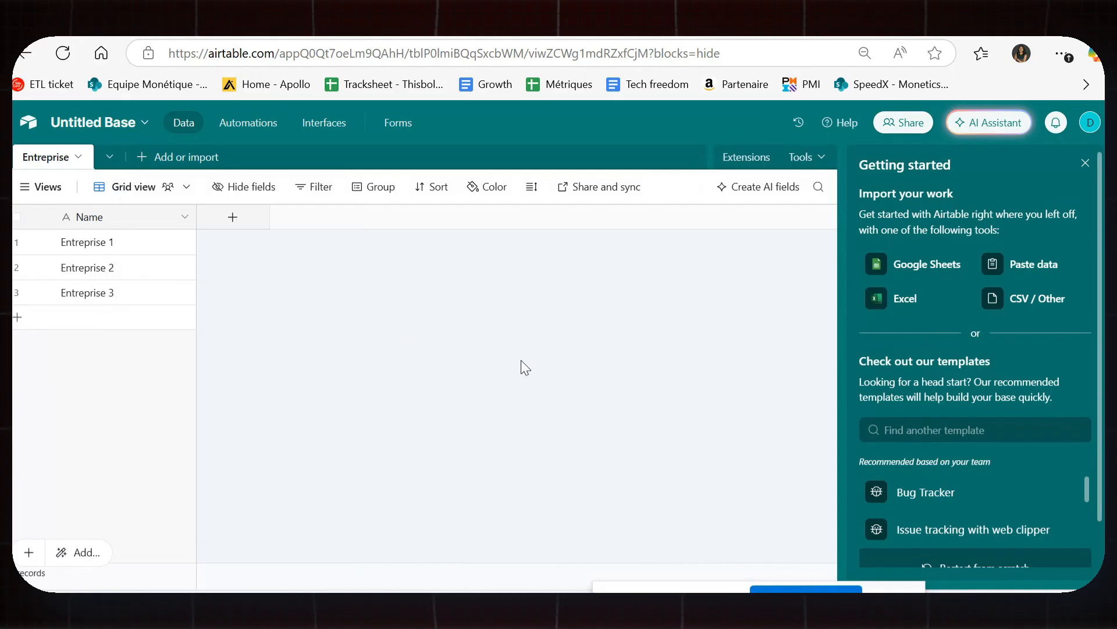
{"action": "left_click", "coordinate": [144, 157]}
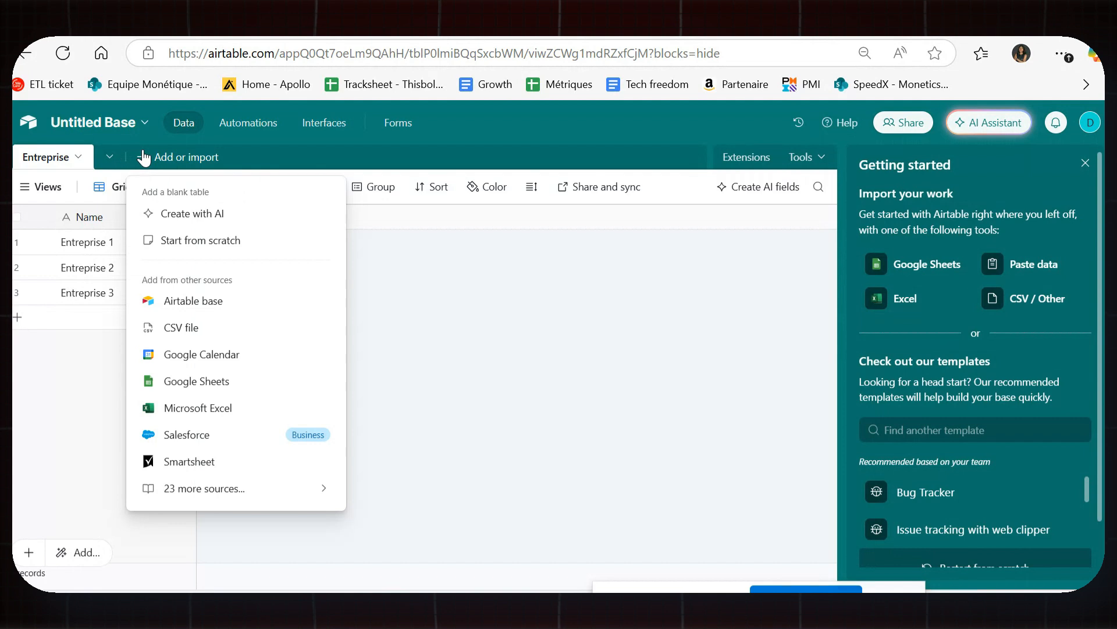
{"action": "left_click", "coordinate": [425, 263]}
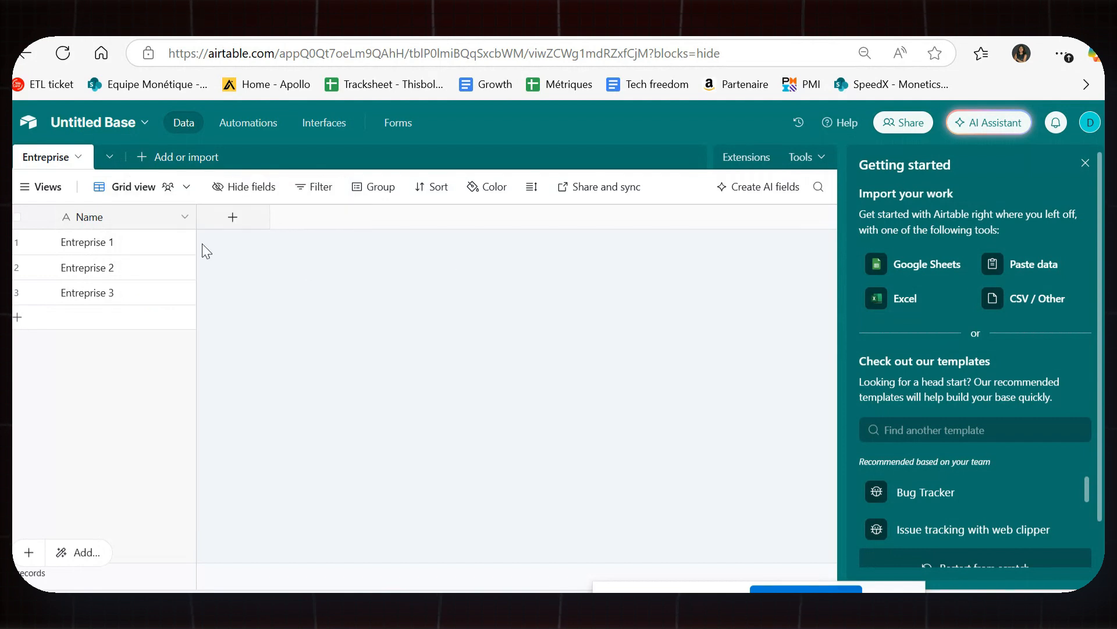
{"action": "left_click", "coordinate": [109, 156]}
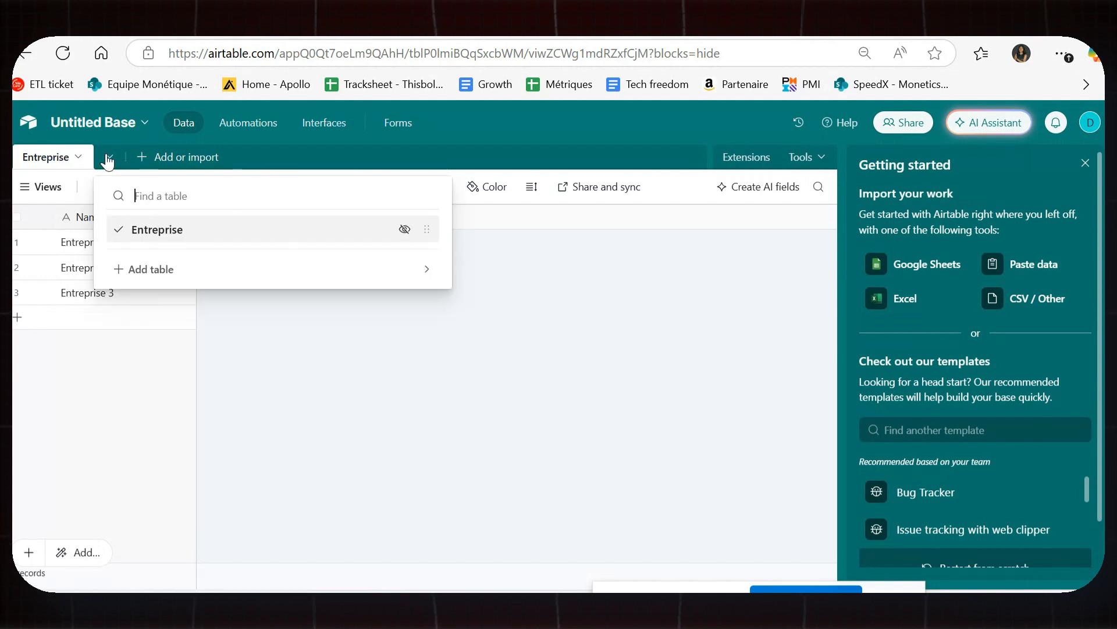
{"action": "left_click", "coordinate": [147, 269]}
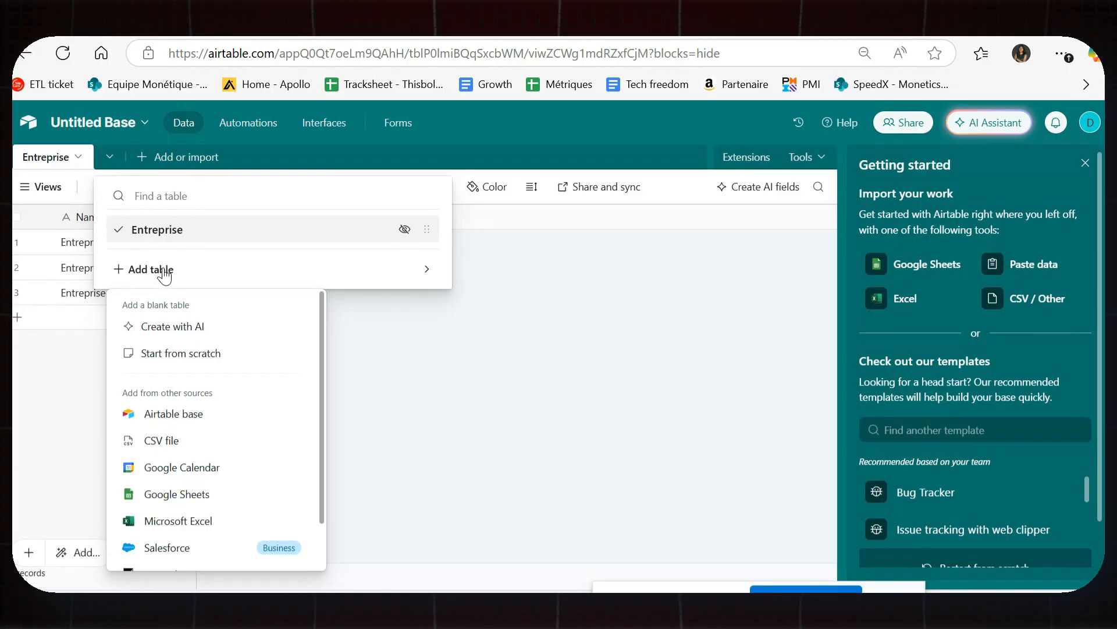
{"action": "left_click", "coordinate": [220, 352]}
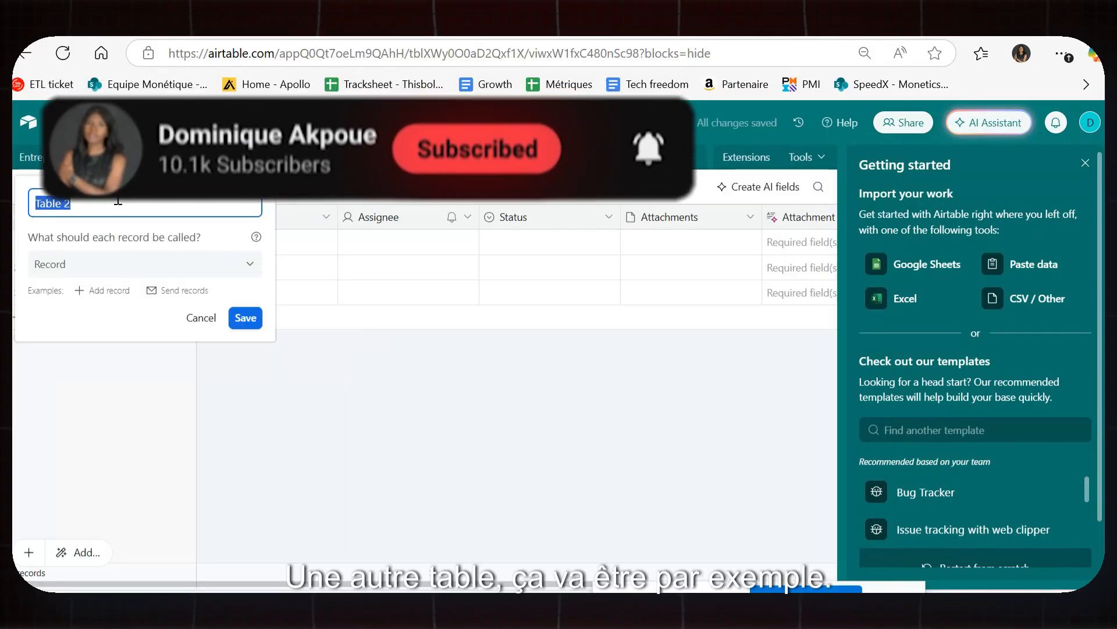
{"action": "type", "text": "Contact"}
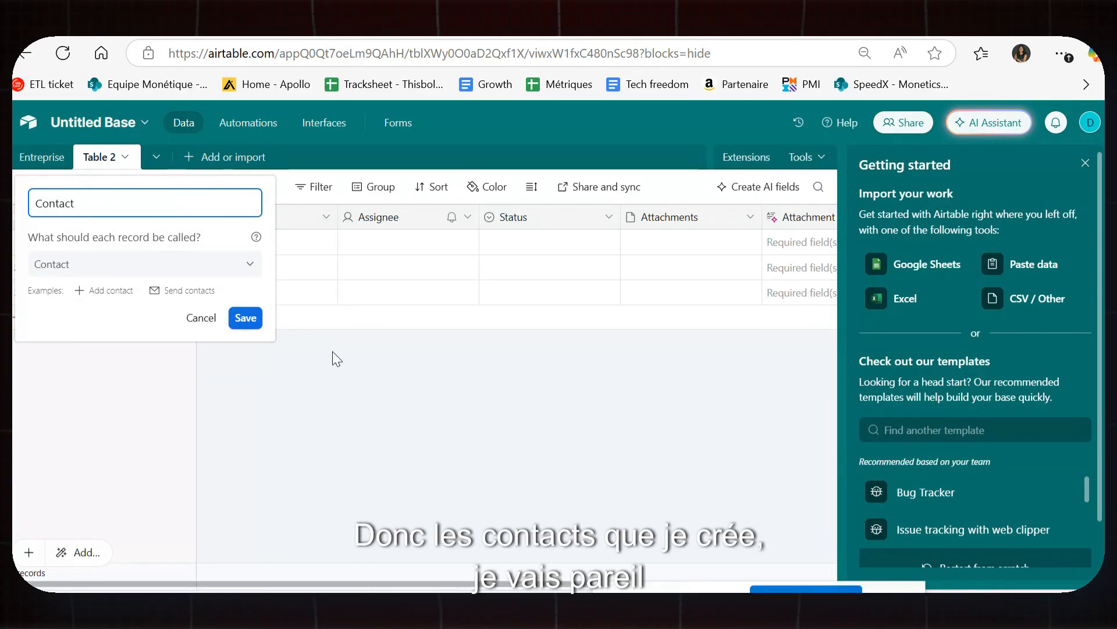
Save the table name Contact and delete its Notes and Assignee fields.
{"action": "left_click", "coordinate": [245, 317]}
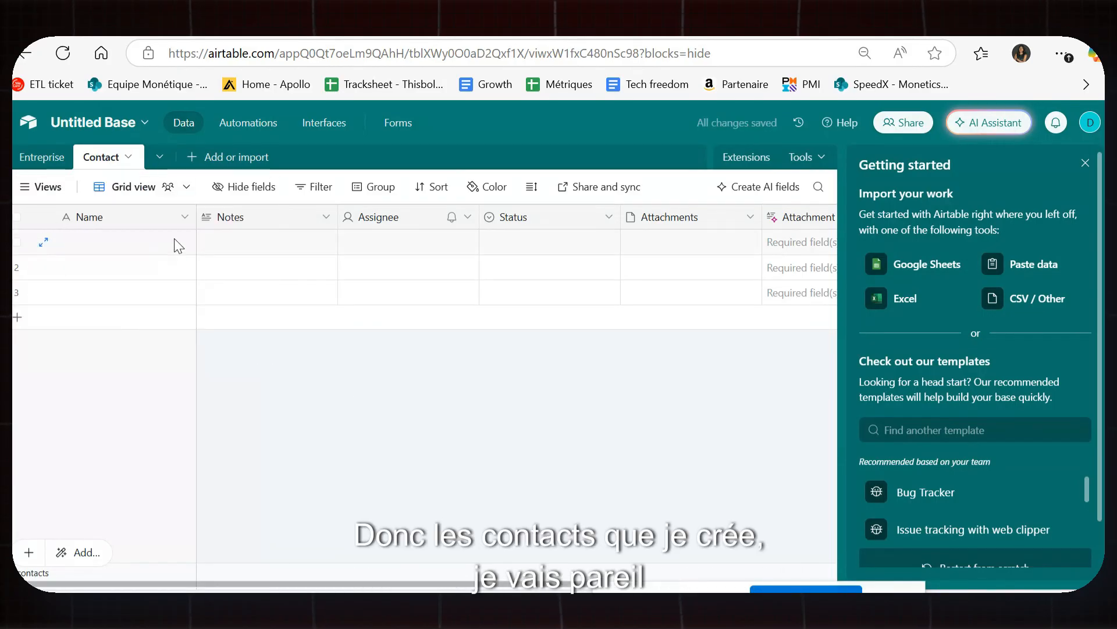
{"action": "left_click", "coordinate": [308, 222]}
{"action": "right_click", "coordinate": [310, 224]}
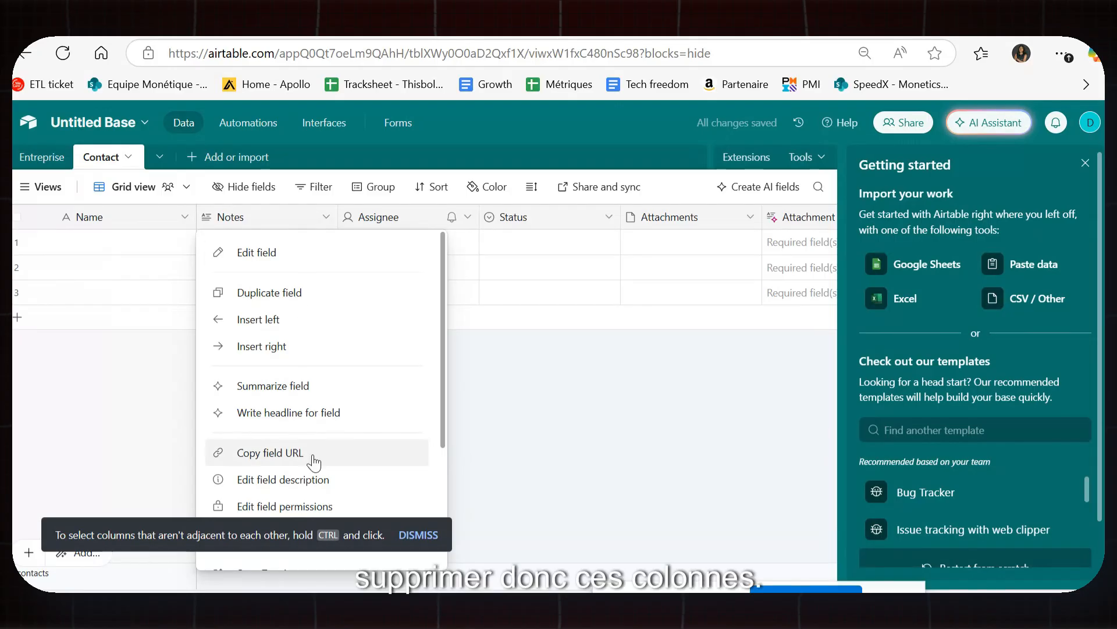
{"action": "scroll", "coordinate": [308, 454], "scroll_direction": "down", "scroll_amount": 3}
{"action": "left_click", "coordinate": [280, 560]}
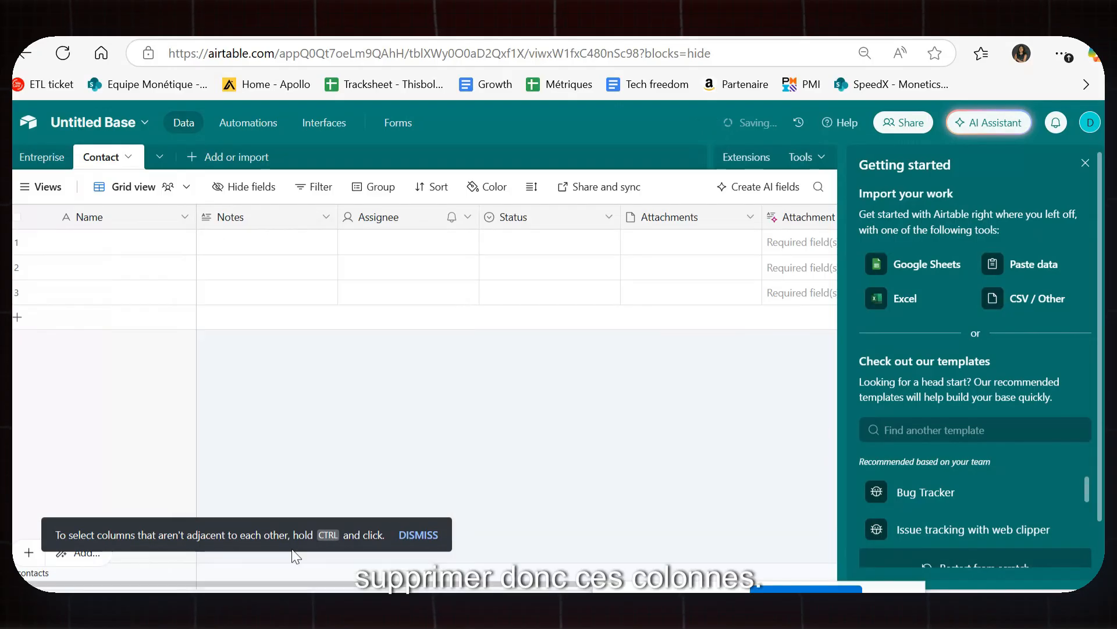
{"action": "right_click", "coordinate": [270, 226]}
{"action": "scroll", "coordinate": [357, 516], "scroll_direction": "down", "scroll_amount": 3}
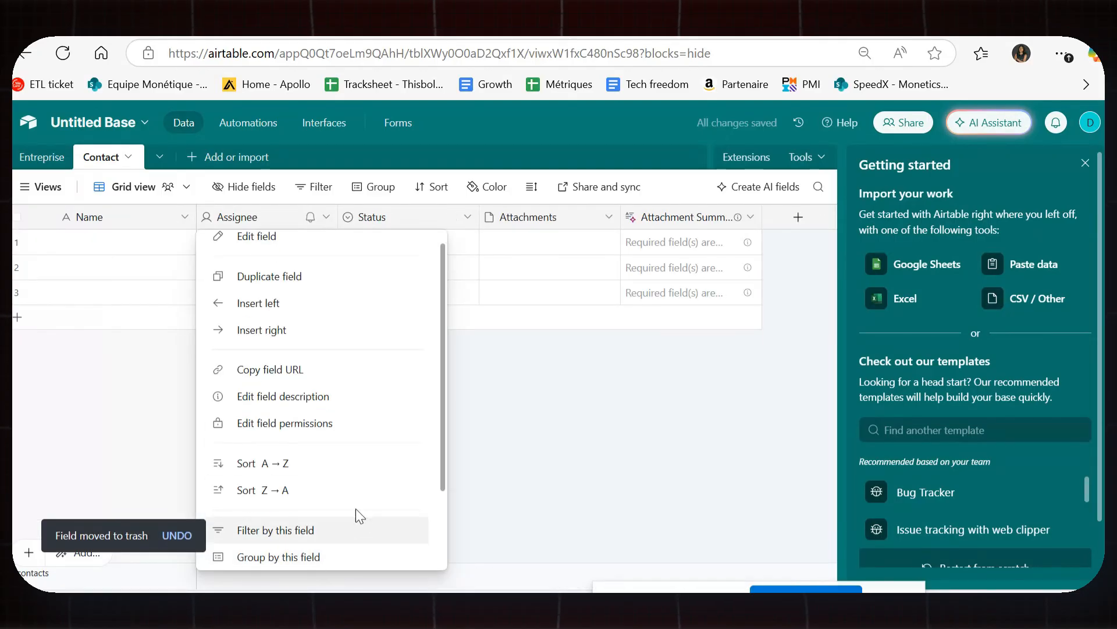
{"action": "left_click", "coordinate": [279, 546]}
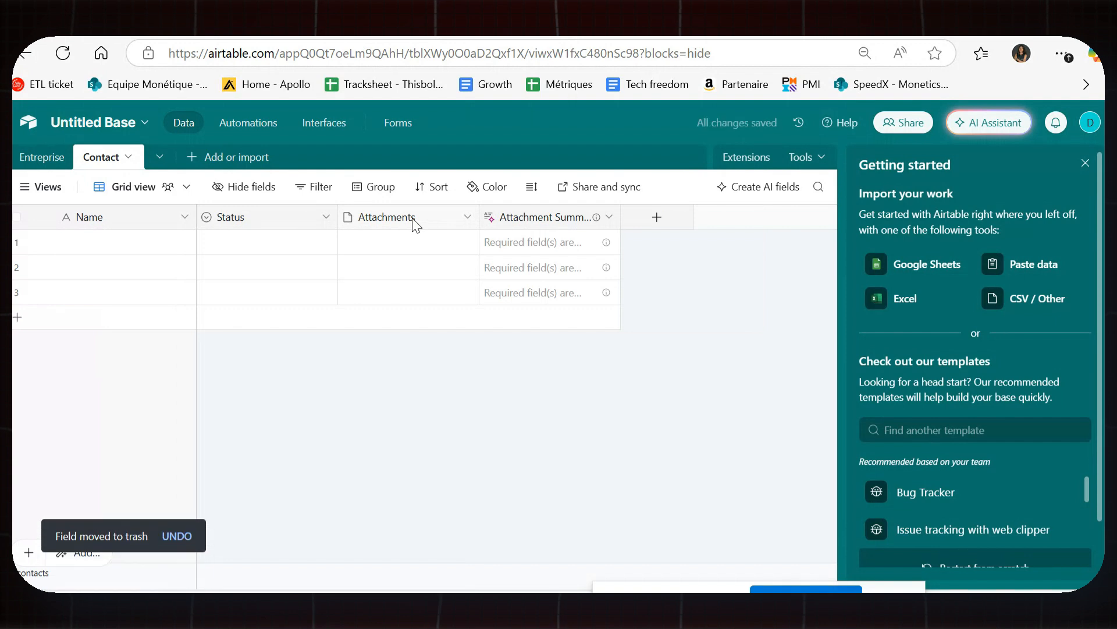
Delete the Attachment Summary field from the Contact table.
{"action": "right_click", "coordinate": [414, 220]}
{"action": "scroll", "coordinate": [432, 550], "scroll_direction": "down", "scroll_amount": 3}
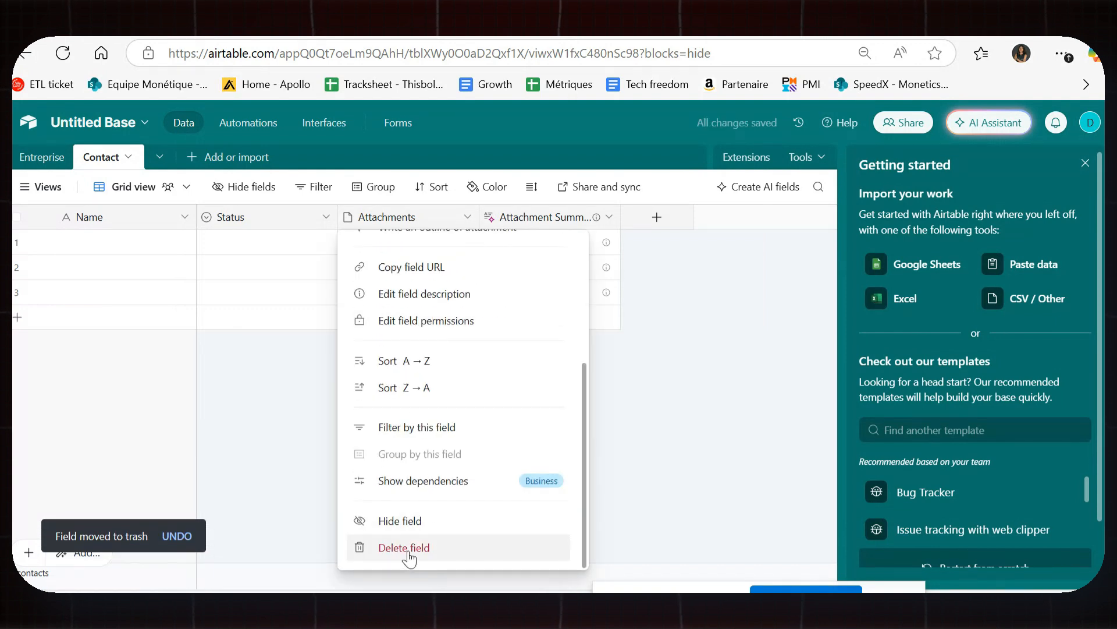
{"action": "left_click", "coordinate": [408, 549]}
{"action": "right_click", "coordinate": [544, 216]}
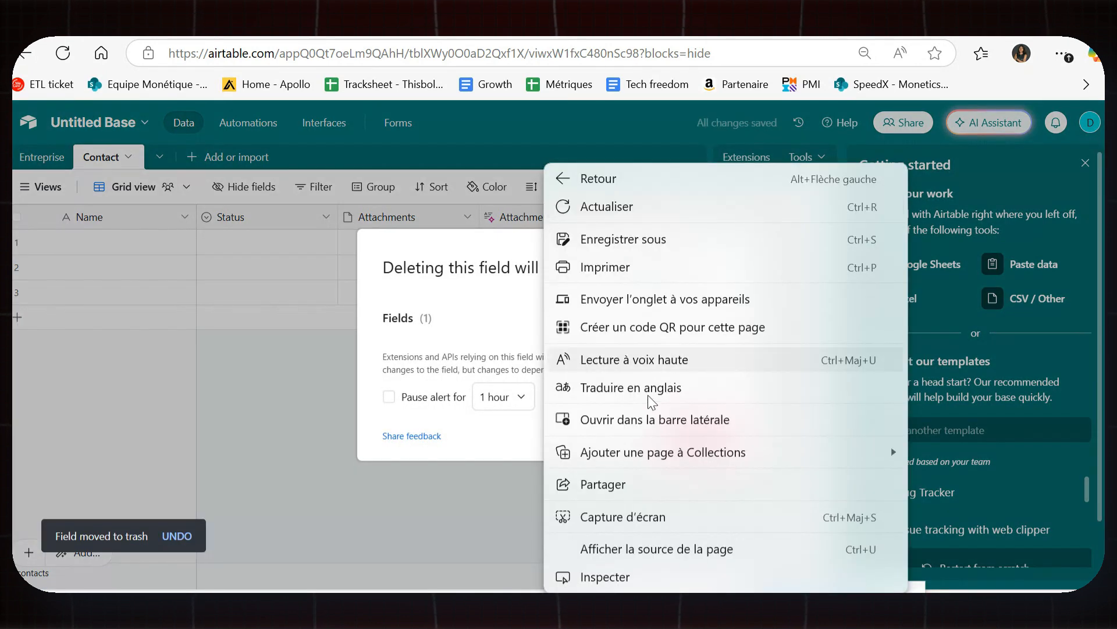
{"action": "left_click", "coordinate": [494, 524]}
{"action": "right_click", "coordinate": [524, 218]}
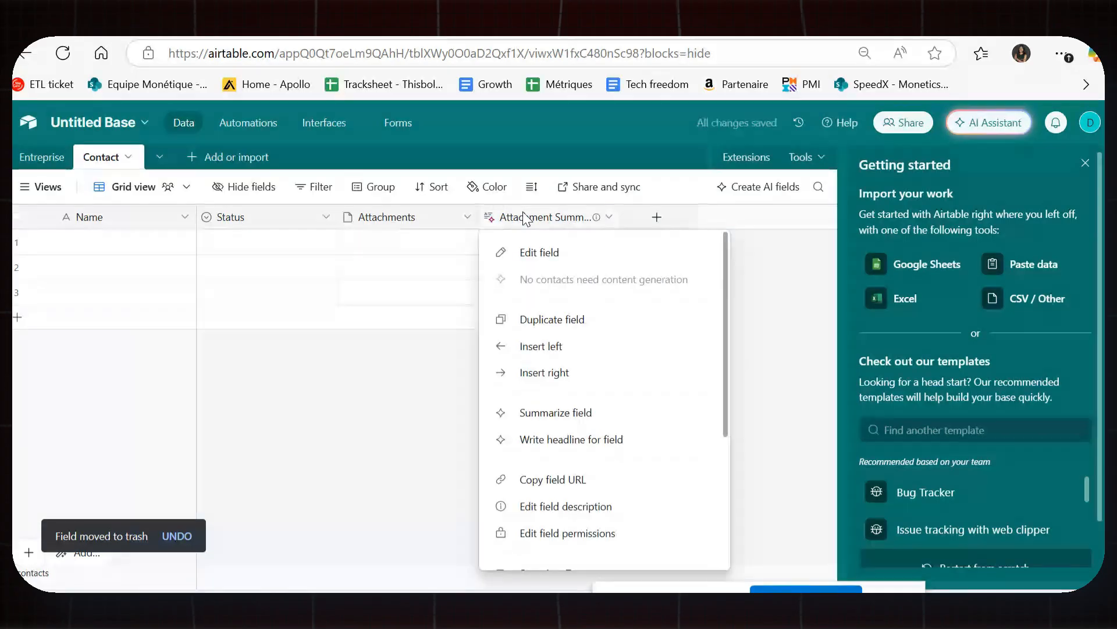
{"action": "scroll", "coordinate": [603, 517], "scroll_direction": "down", "scroll_amount": 3}
{"action": "left_click", "coordinate": [588, 548]}
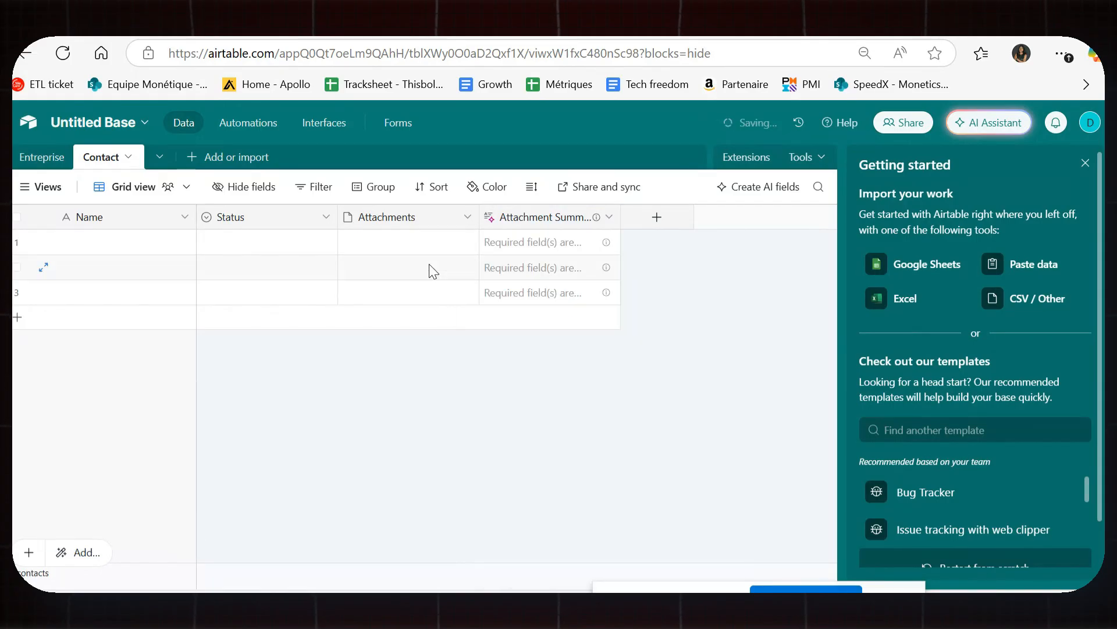
Delete the Attachments and Status fields so only Name remains.
{"action": "left_click", "coordinate": [418, 216]}
{"action": "right_click", "coordinate": [419, 221]}
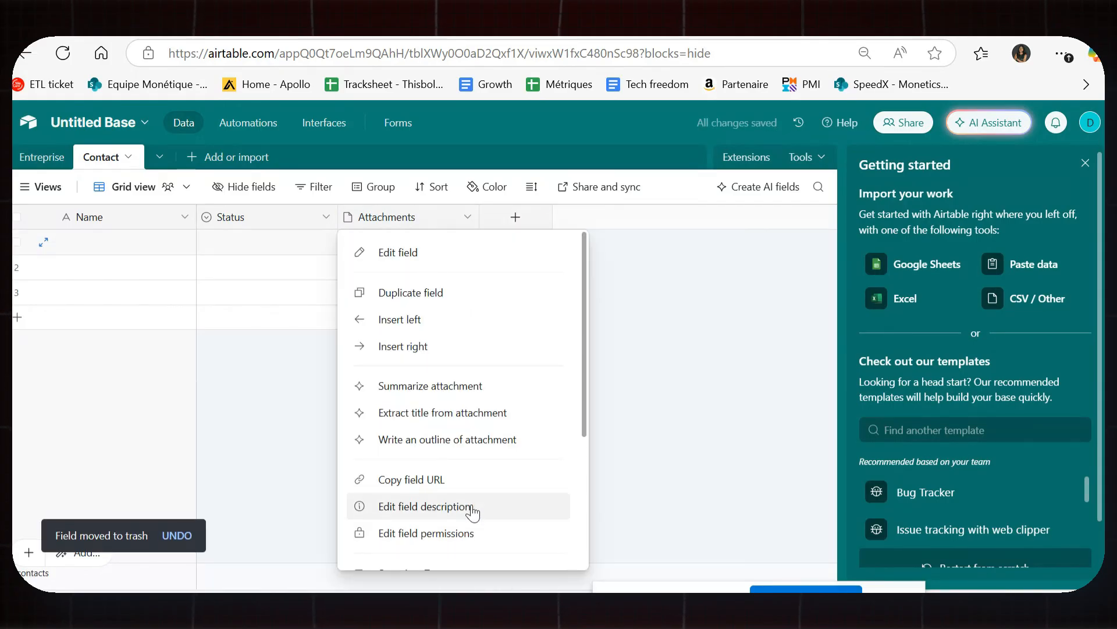
{"action": "scroll", "coordinate": [483, 521], "scroll_direction": "down", "scroll_amount": 3}
{"action": "left_click", "coordinate": [464, 550]}
{"action": "left_click", "coordinate": [270, 213]}
{"action": "right_click", "coordinate": [271, 213]}
{"action": "scroll", "coordinate": [324, 501], "scroll_direction": "down", "scroll_amount": 3}
{"action": "left_click", "coordinate": [299, 546]}
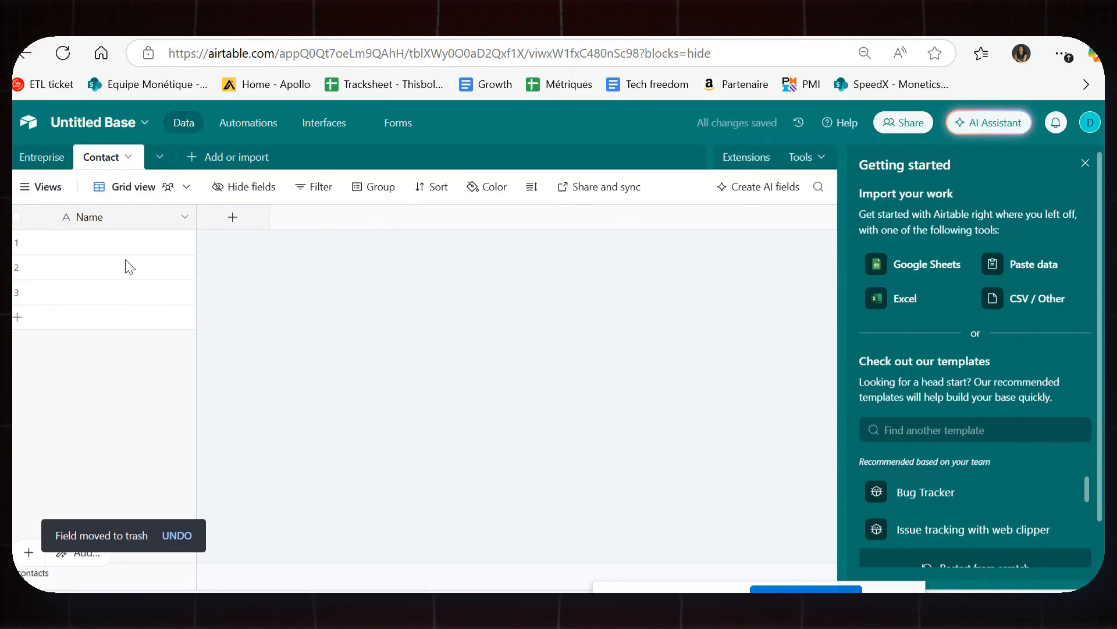
Enter Directeur 1, Directeur 2 and Directeur 2 in the three records' Name cells.
{"action": "right_click", "coordinate": [145, 220]}
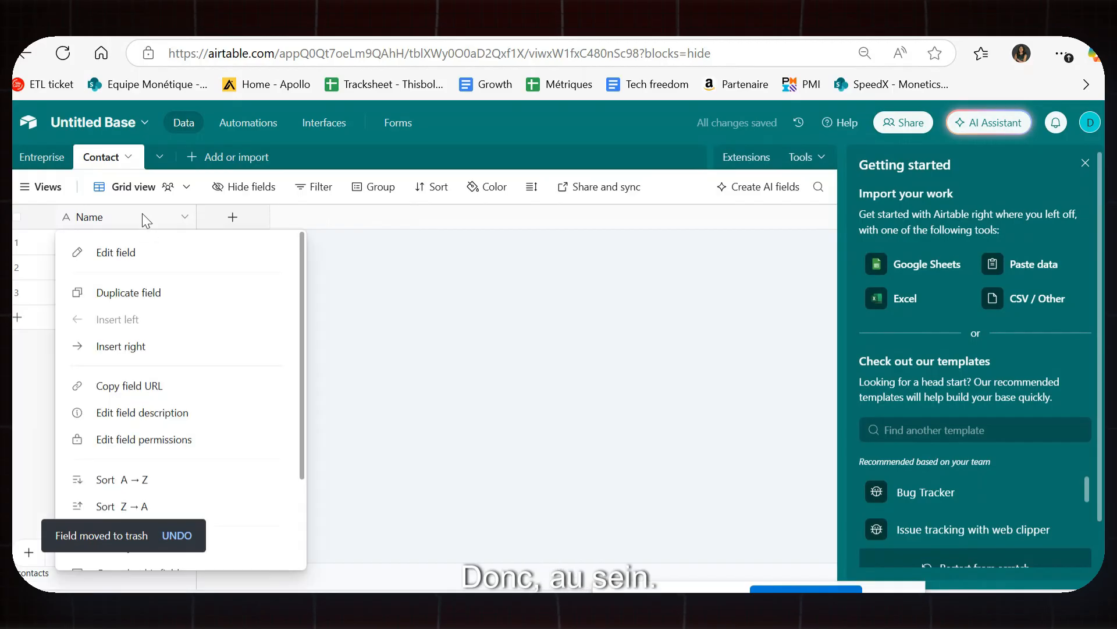
{"action": "left_click", "coordinate": [402, 274]}
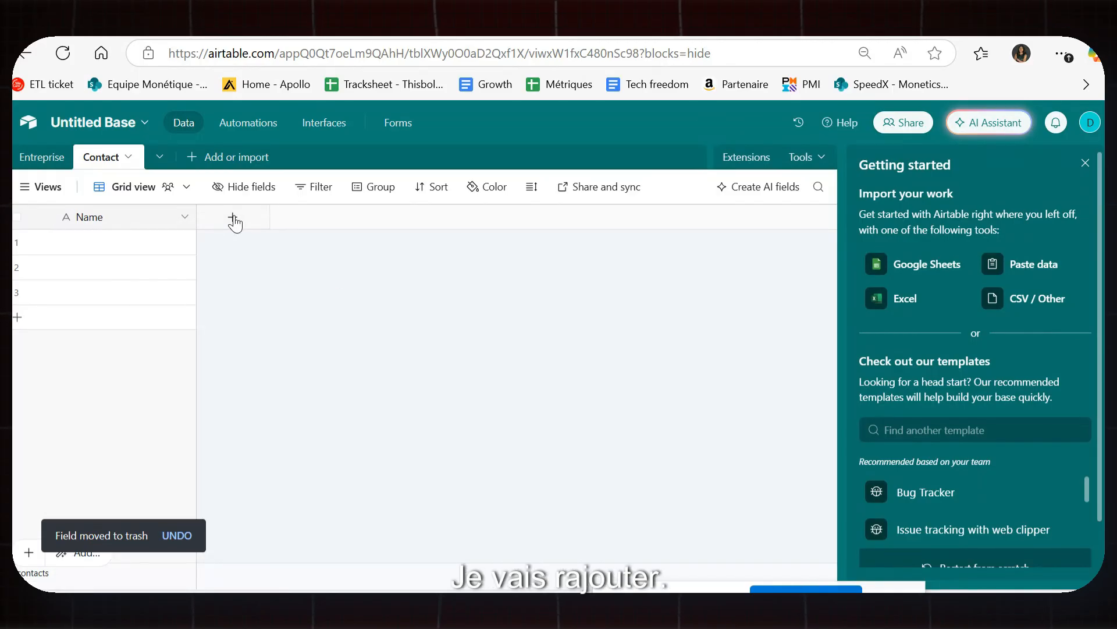
{"action": "left_click", "coordinate": [128, 244]}
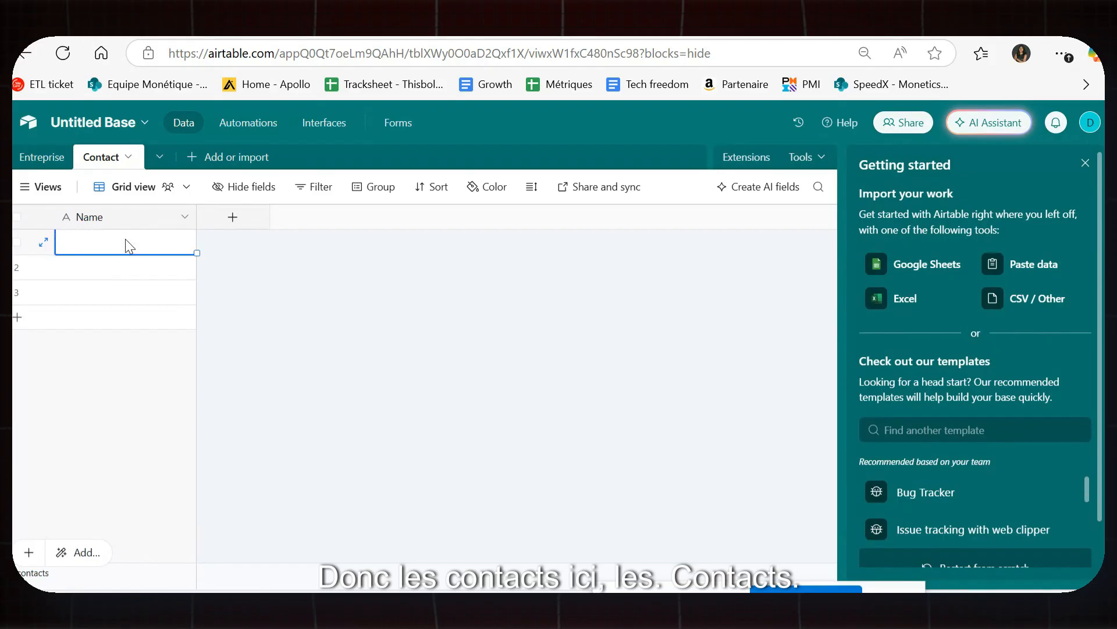
{"action": "left_click", "coordinate": [125, 241]}
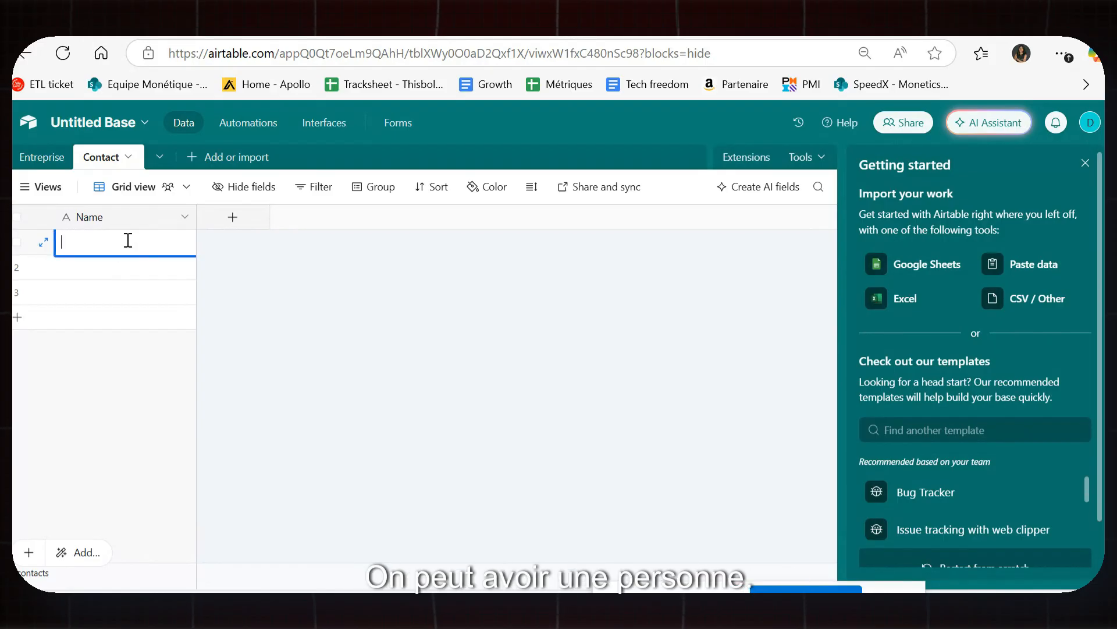
{"action": "type", "text": "Directeur 1"}
{"action": "left_click", "coordinate": [113, 267]}
{"action": "left_click", "coordinate": [114, 268]}
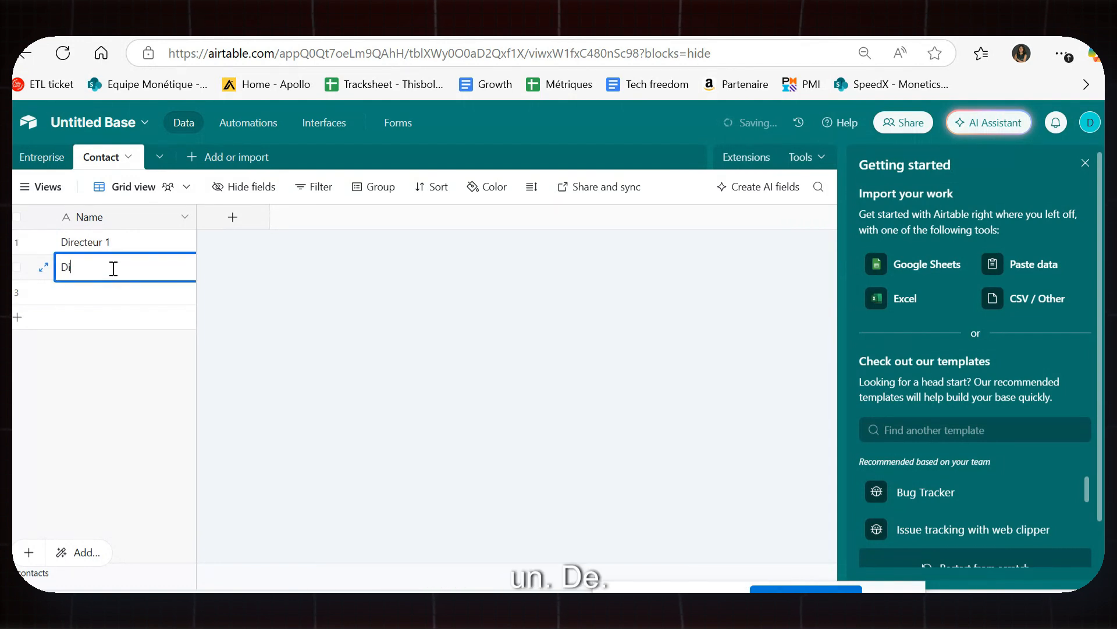
{"action": "type", "text": "Directeur 2"}
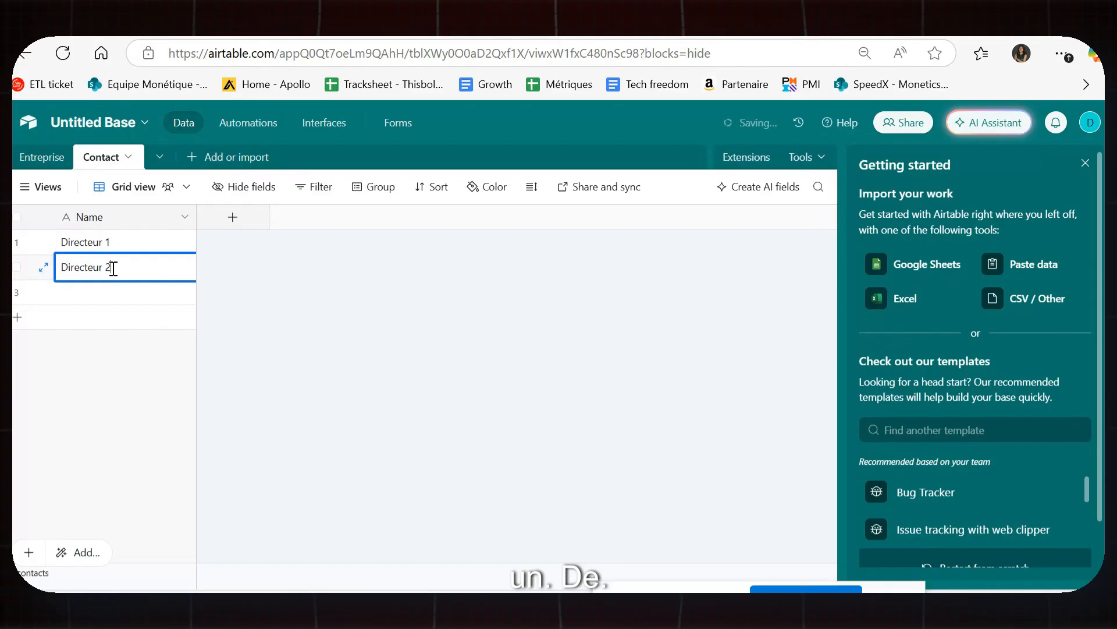
{"action": "left_click", "coordinate": [131, 291]}
{"action": "type", "text": "Directeur "}
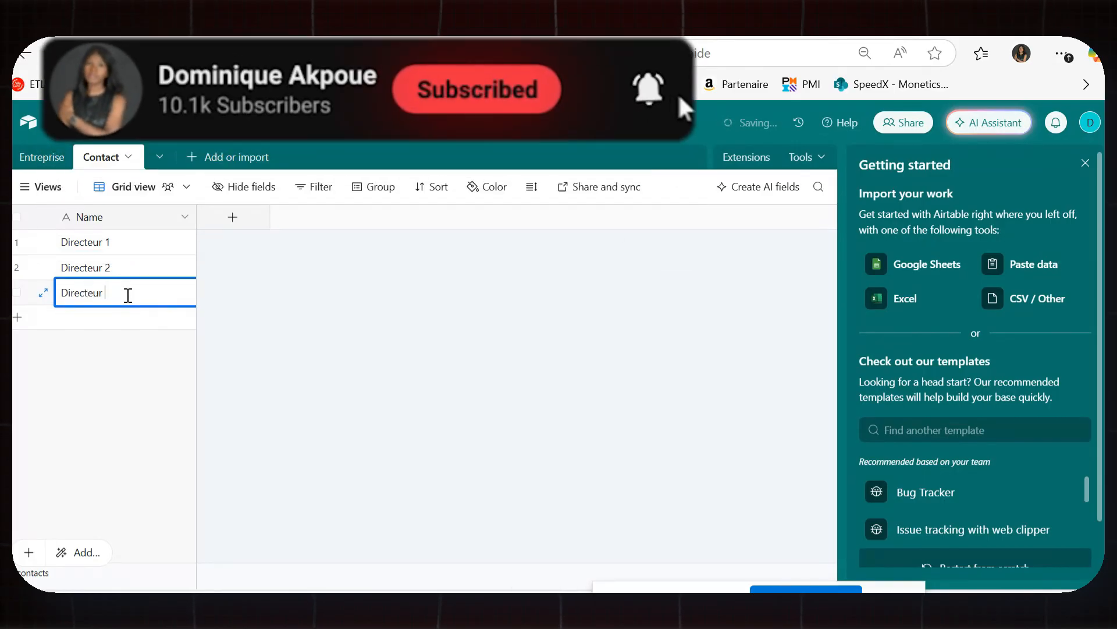
{"action": "type", "text": "2"}
{"action": "left_click", "coordinate": [133, 368]}
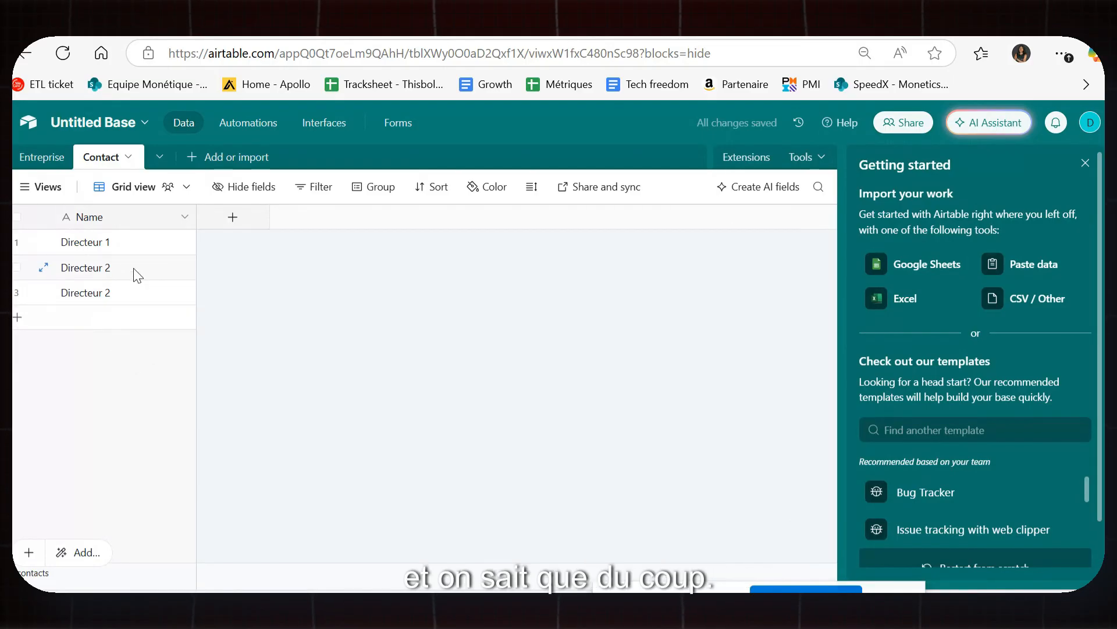
{"action": "left_click", "coordinate": [233, 221]}
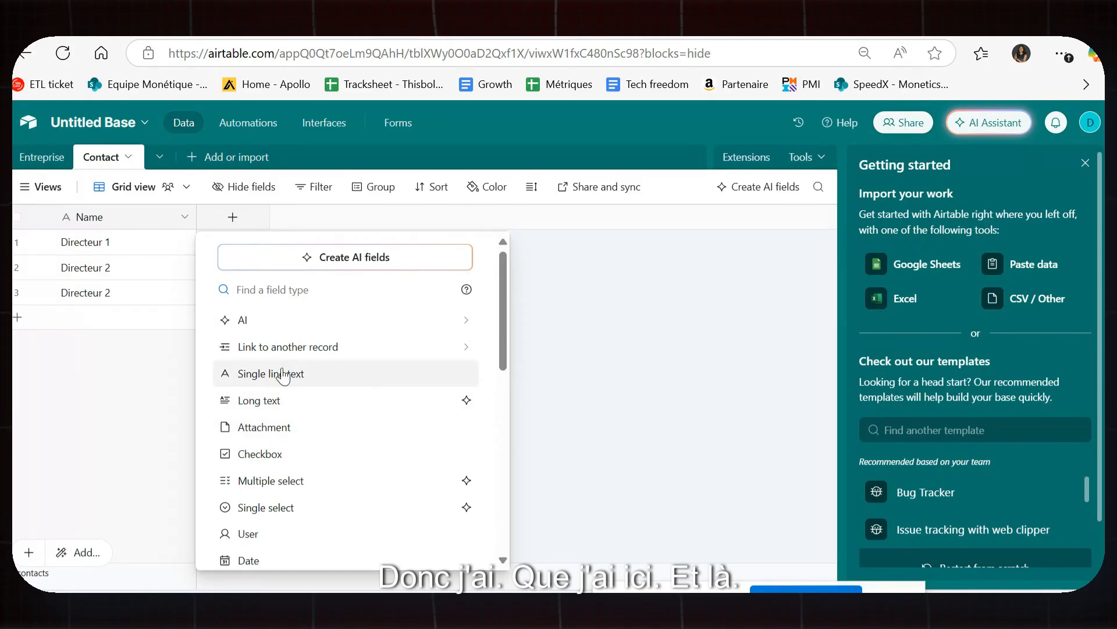
Create a single-record link field to Entreprise, with a lookup of the company Name.
{"action": "scroll", "coordinate": [337, 429], "scroll_direction": "down", "scroll_amount": 3}
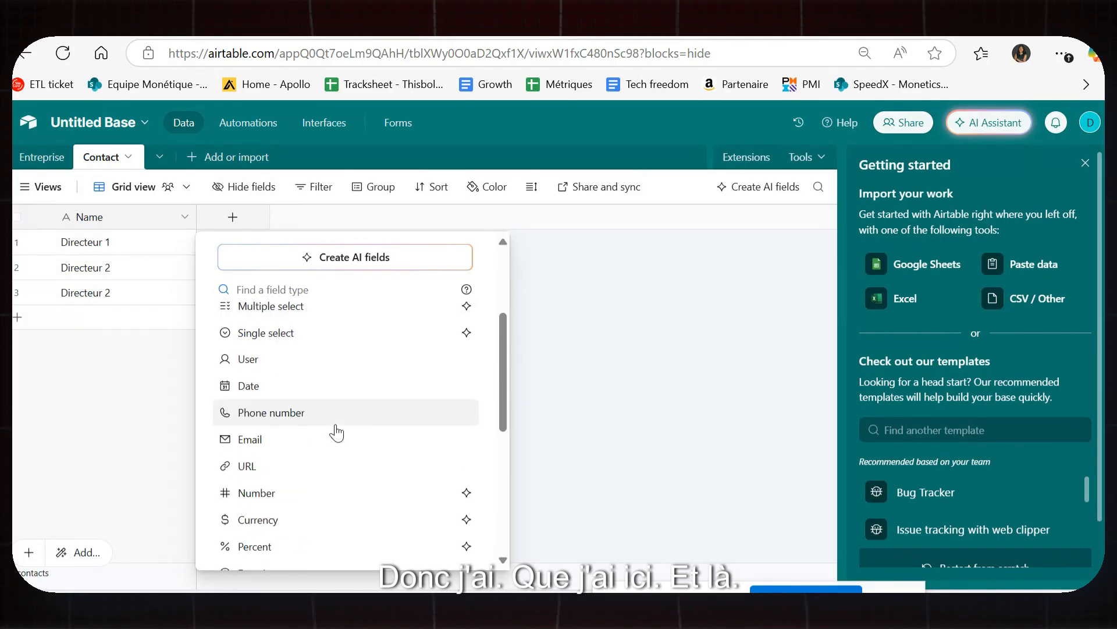
{"action": "scroll", "coordinate": [337, 434], "scroll_direction": "down", "scroll_amount": 3}
{"action": "scroll", "coordinate": [340, 428], "scroll_direction": "up", "scroll_amount": 5}
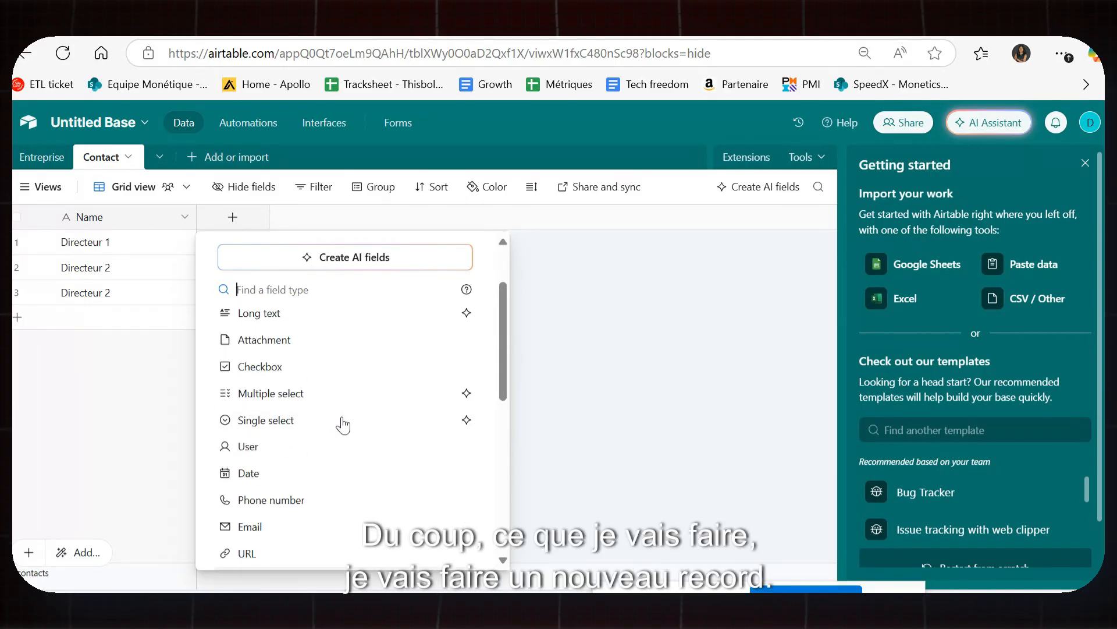
{"action": "scroll", "coordinate": [342, 424], "scroll_direction": "up", "scroll_amount": 2}
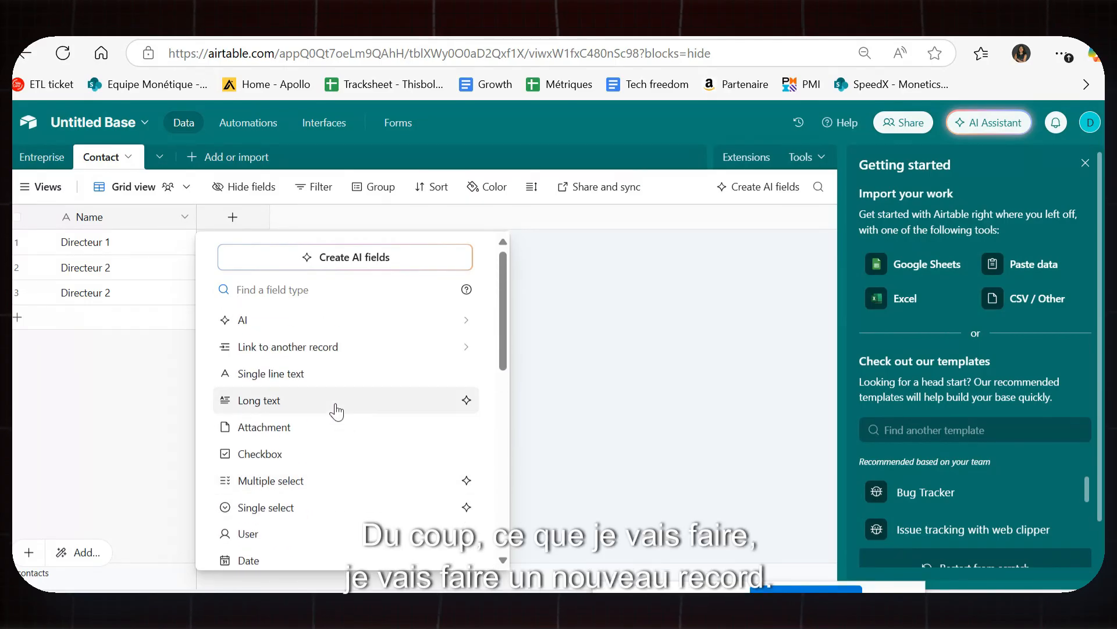
{"action": "left_click", "coordinate": [301, 350]}
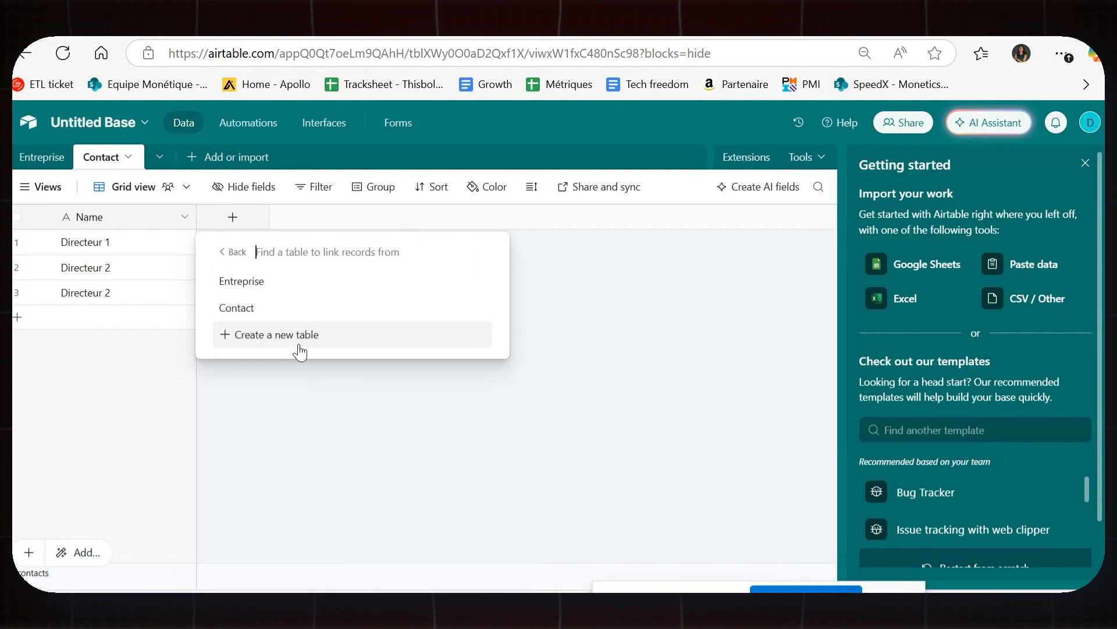
{"action": "left_click", "coordinate": [268, 282]}
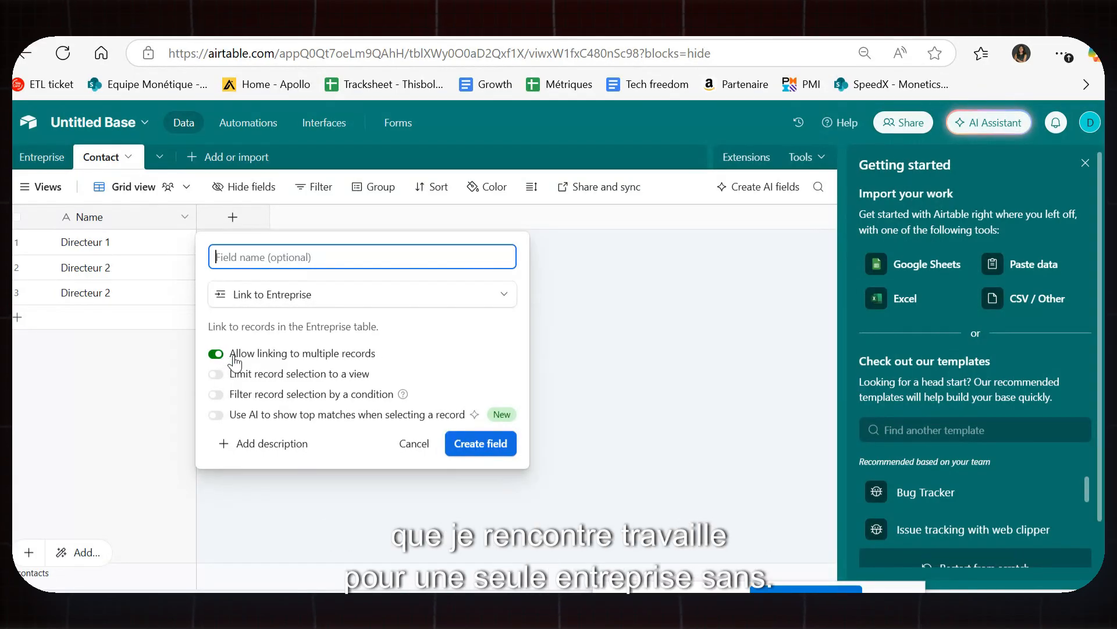
{"action": "left_click", "coordinate": [217, 354]}
{"action": "left_click", "coordinate": [493, 446]}
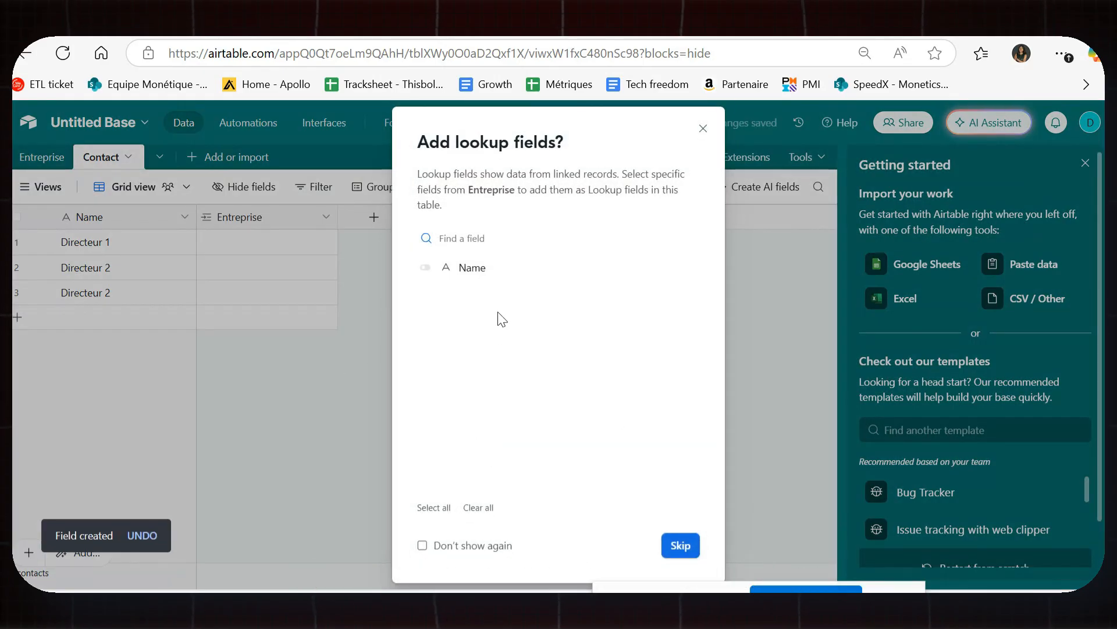
{"action": "left_click", "coordinate": [501, 269]}
{"action": "left_click", "coordinate": [666, 546]}
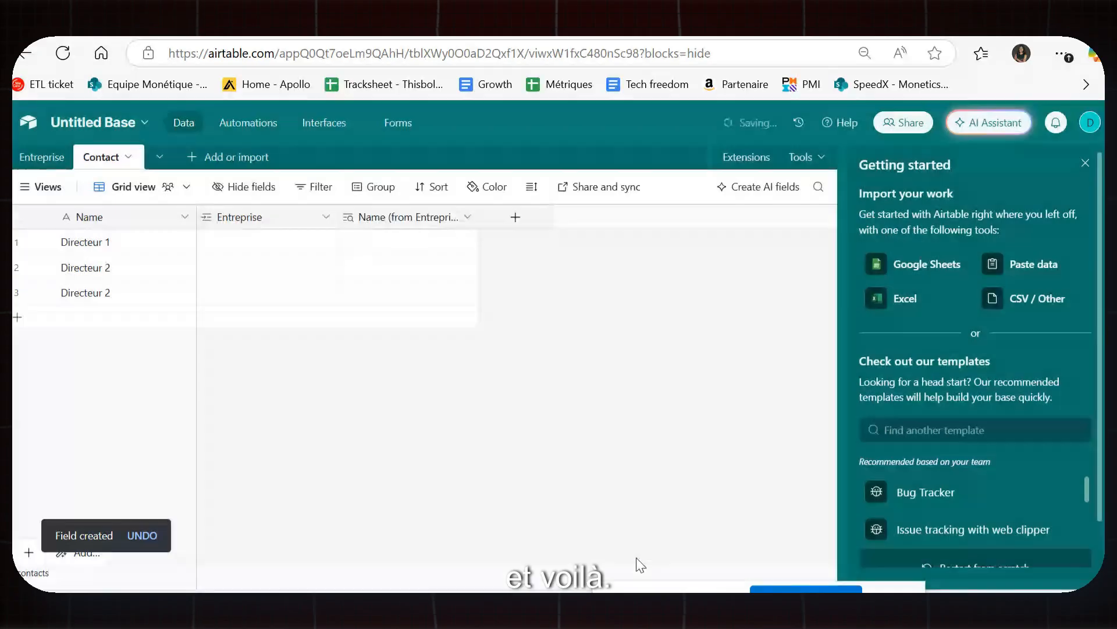
Link the three contacts to Entreprise 1, Entreprise 2 and Entreprise 3 respectively.
{"action": "left_click", "coordinate": [266, 242]}
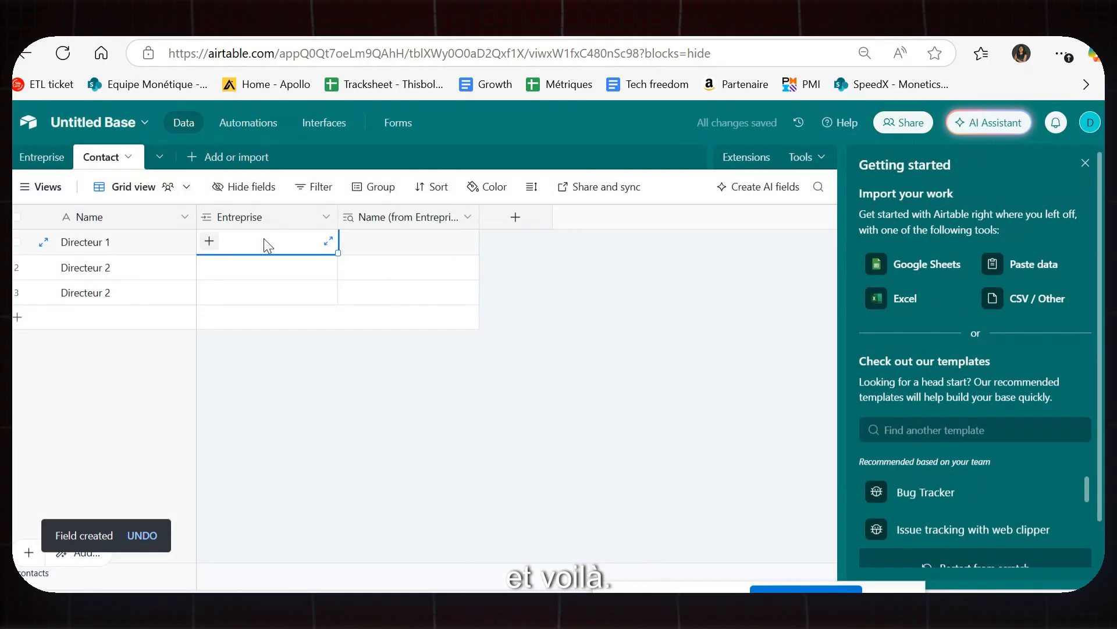
{"action": "left_click", "coordinate": [210, 240]}
{"action": "left_click", "coordinate": [240, 334]}
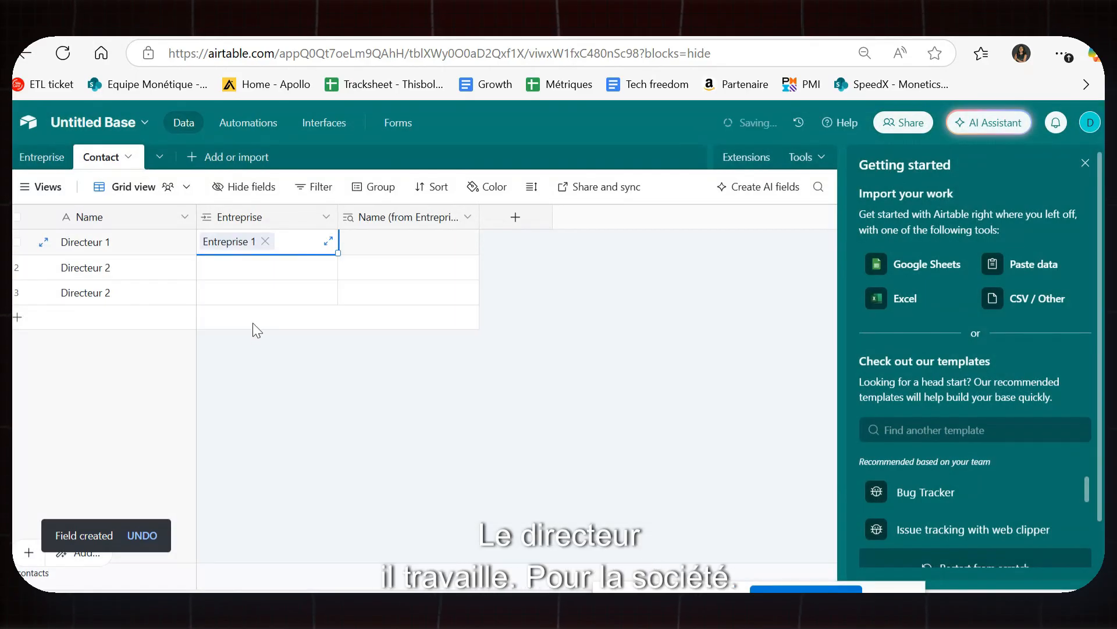
{"action": "left_click", "coordinate": [254, 268]}
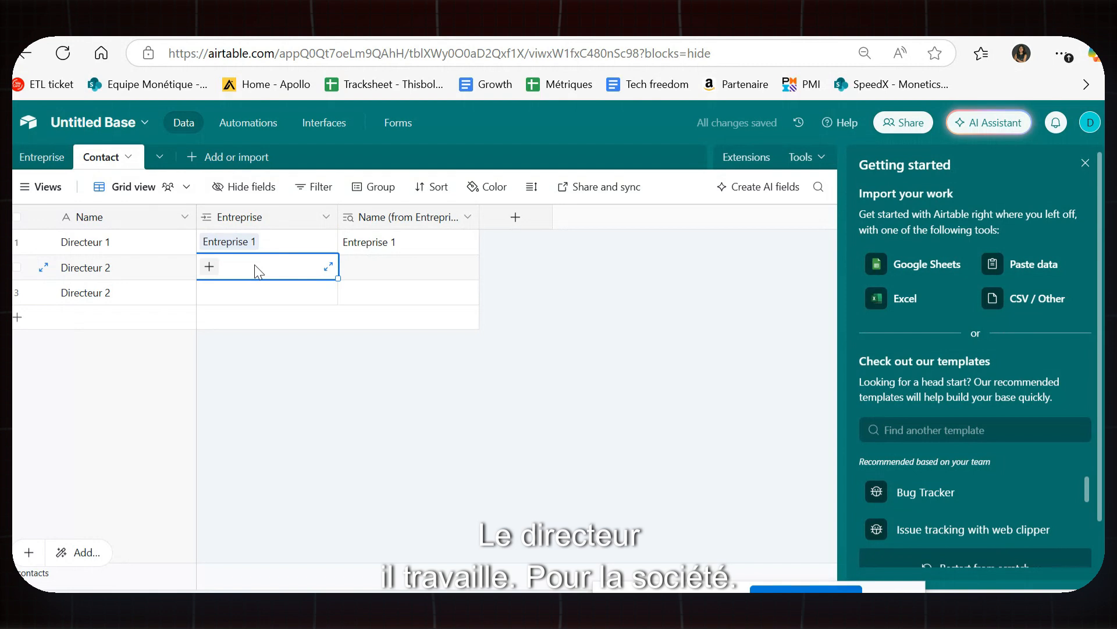
{"action": "left_click", "coordinate": [210, 267]}
{"action": "left_click", "coordinate": [251, 438]}
{"action": "left_click", "coordinate": [215, 296]}
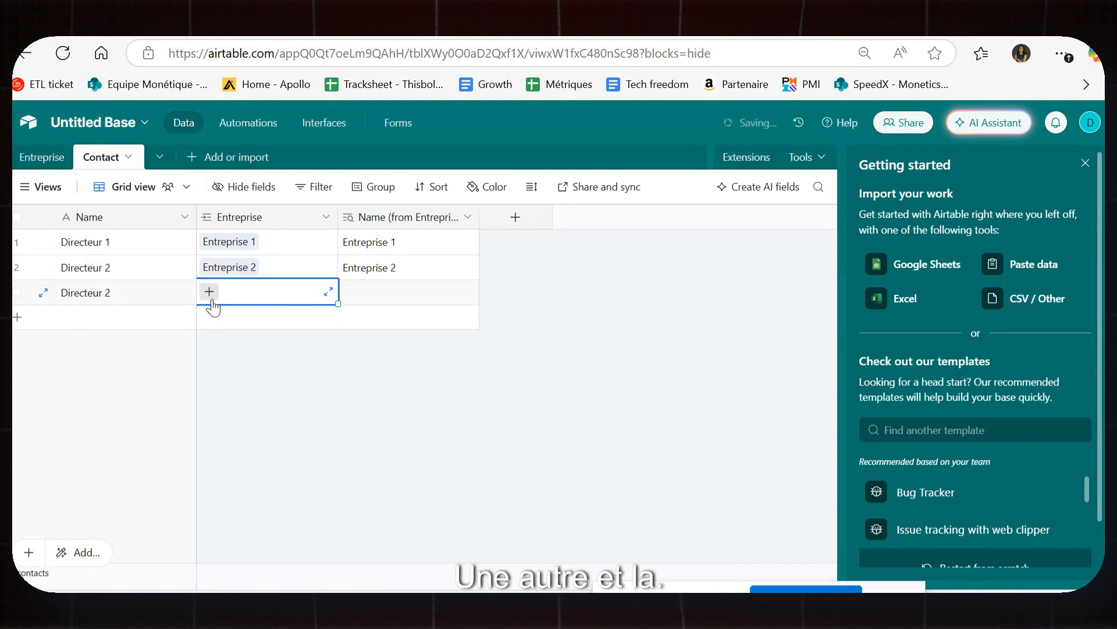
{"action": "left_click", "coordinate": [209, 291]}
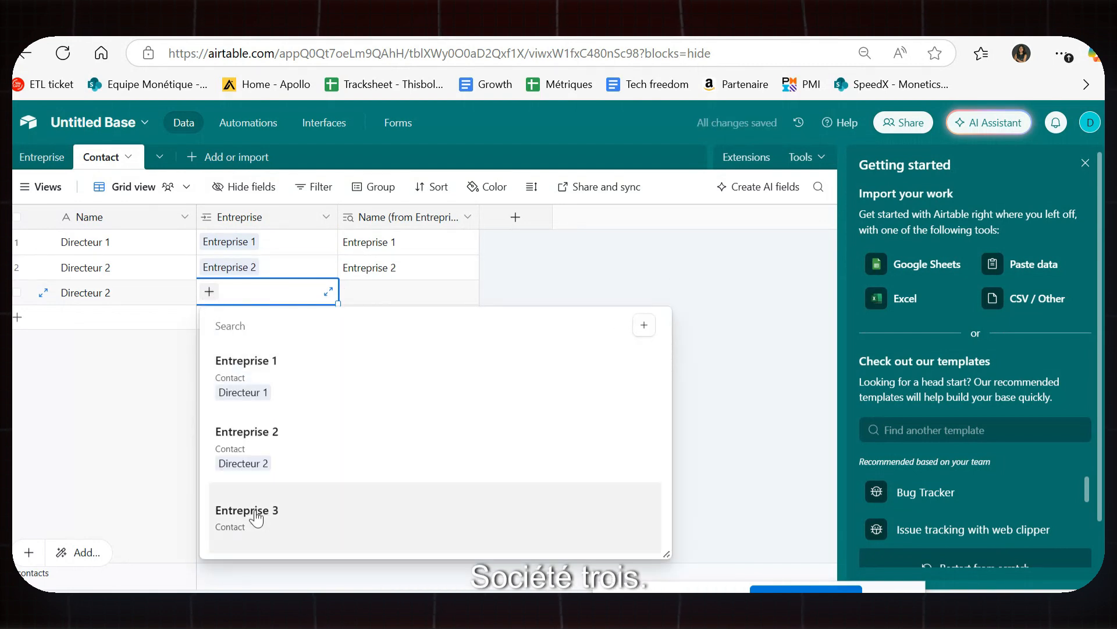
{"action": "left_click", "coordinate": [255, 513]}
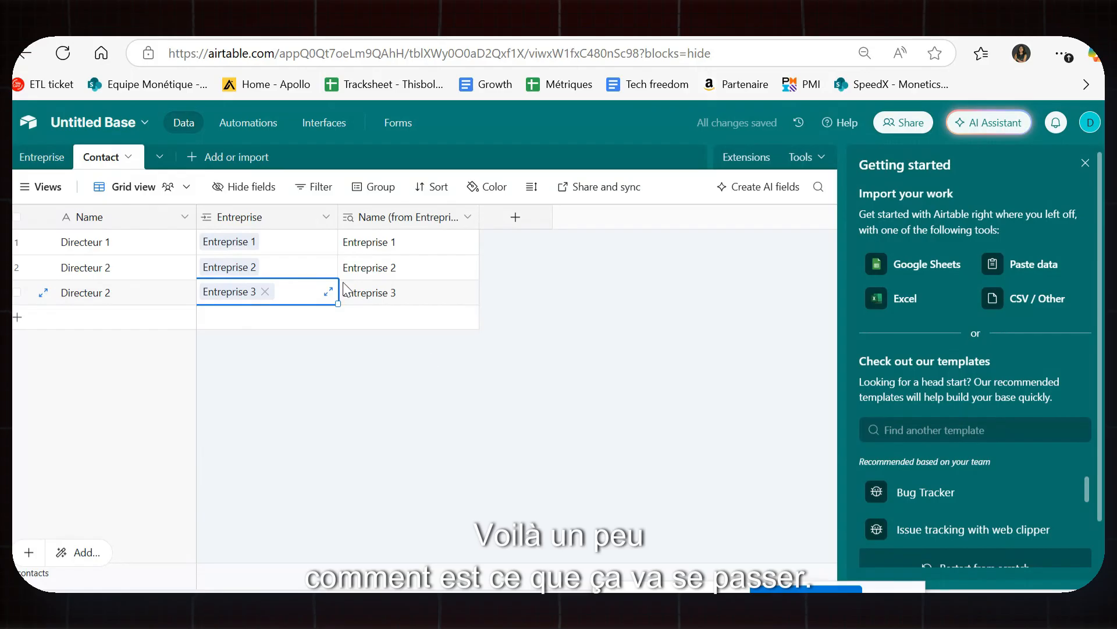
Create a blank table from scratch and save it under the name 'Opportunité'.
{"action": "left_click", "coordinate": [161, 157]}
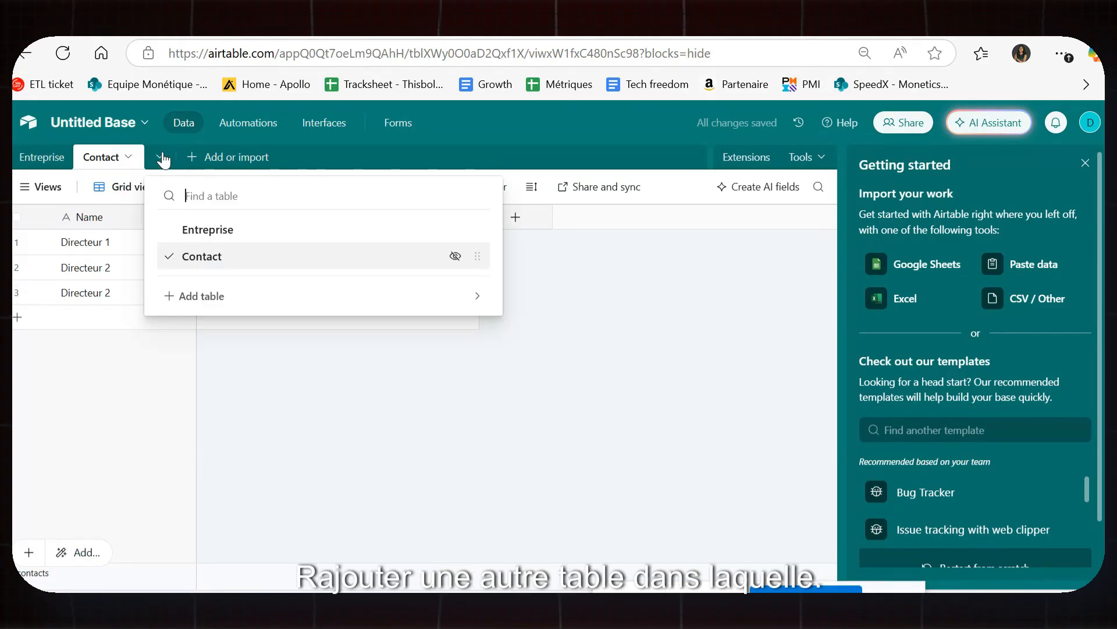
{"action": "left_click", "coordinate": [205, 295]}
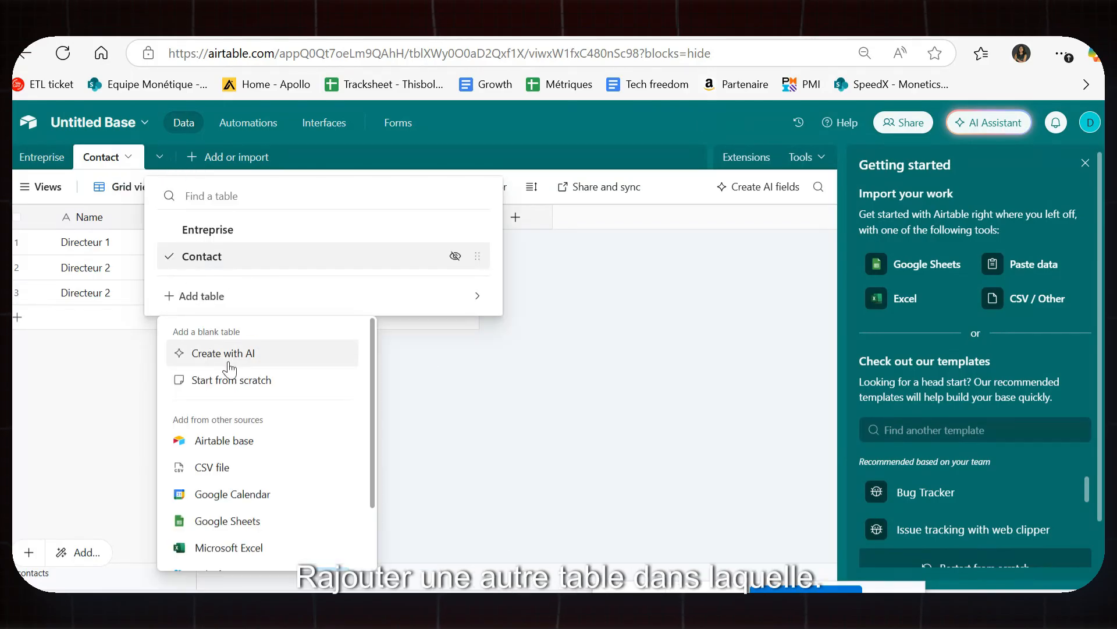
{"action": "left_click", "coordinate": [241, 522]}
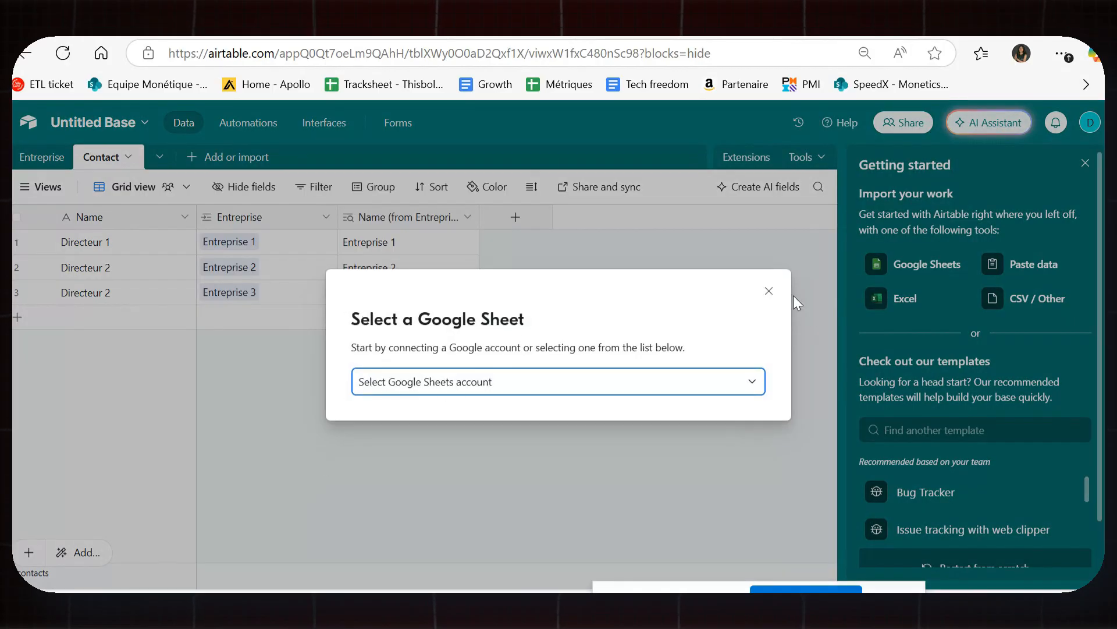
{"action": "left_click", "coordinate": [770, 292]}
{"action": "left_click", "coordinate": [160, 157]}
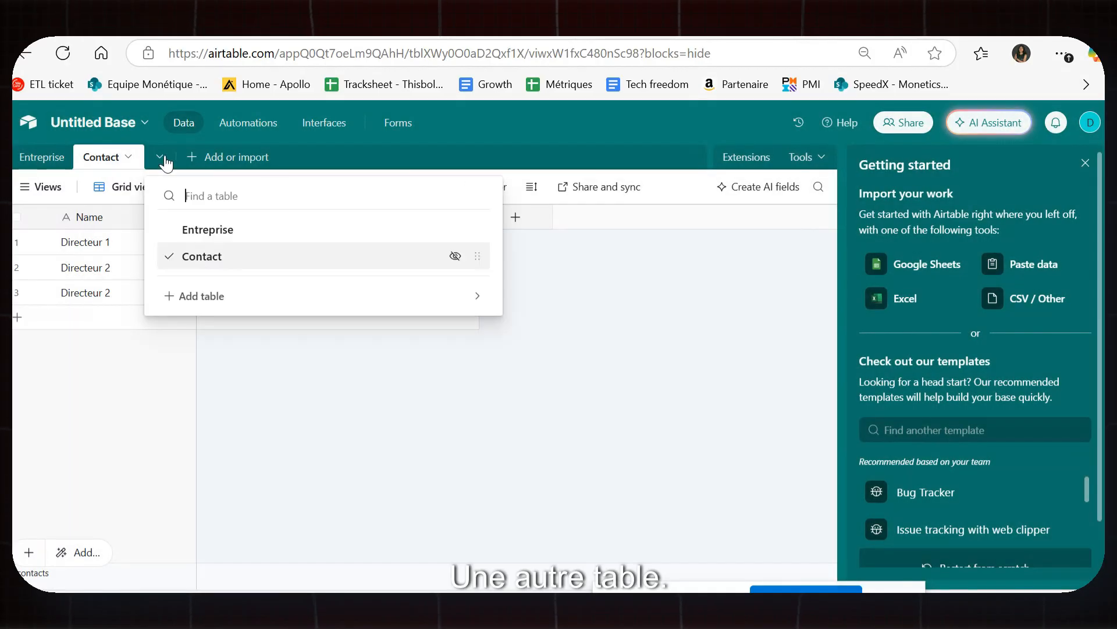
{"action": "left_click", "coordinate": [190, 298]}
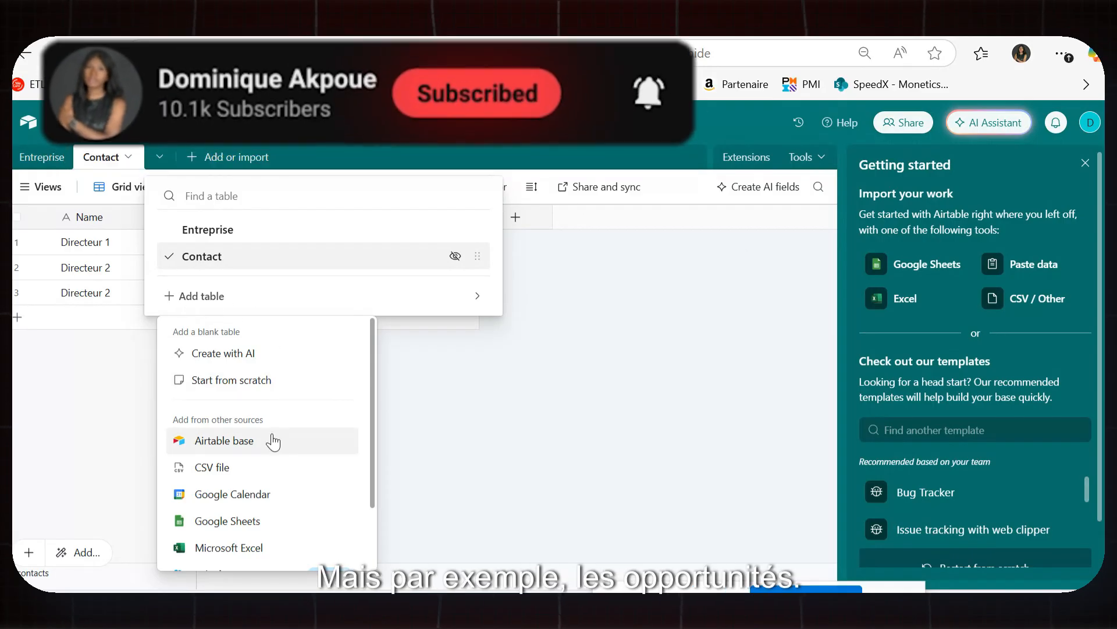
{"action": "left_click", "coordinate": [287, 382]}
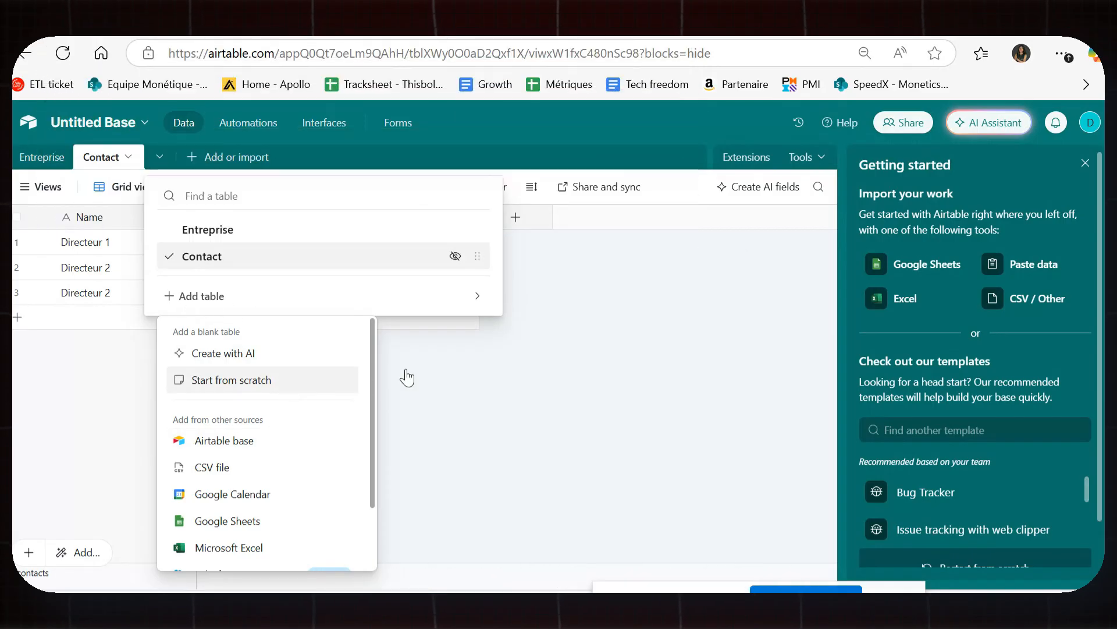
{"action": "type", "text": "Opportuni"}
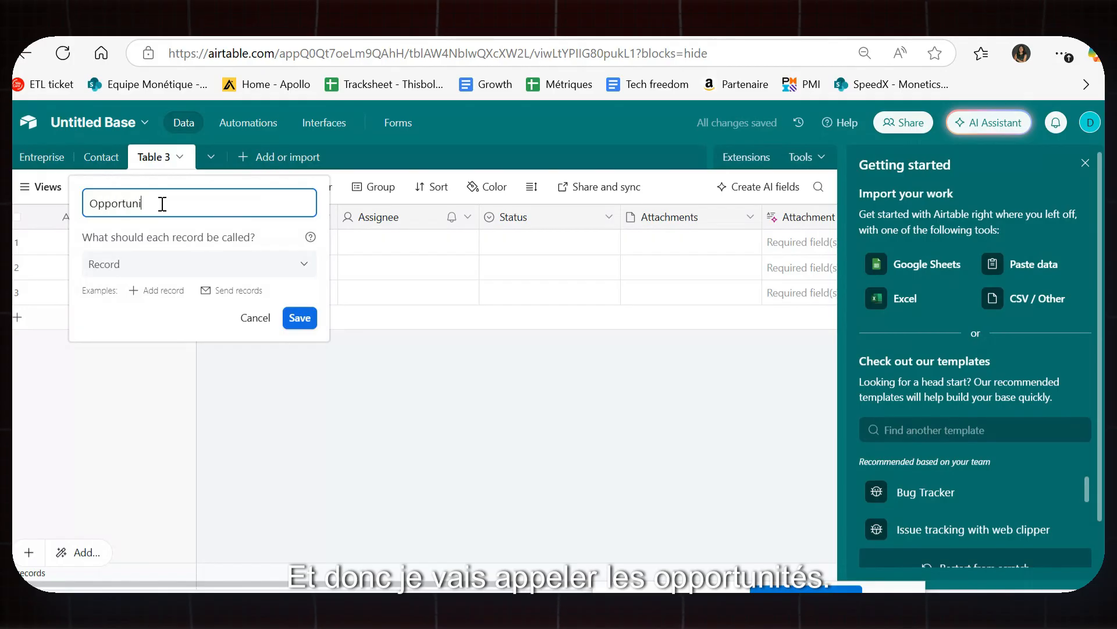
{"action": "type", "text": "té"}
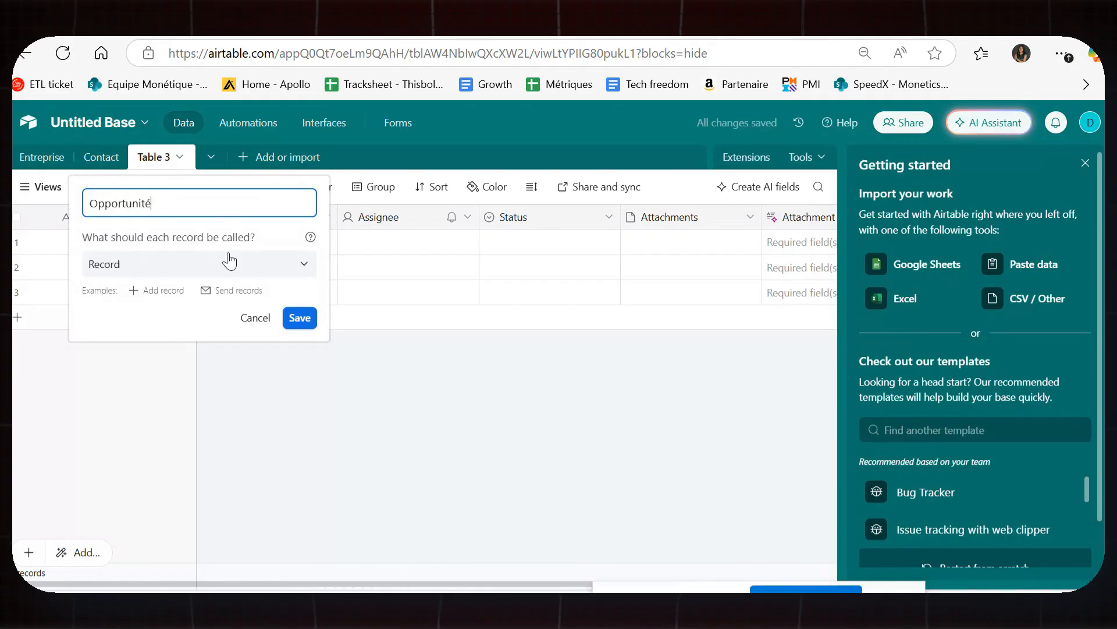
{"action": "left_click", "coordinate": [300, 317]}
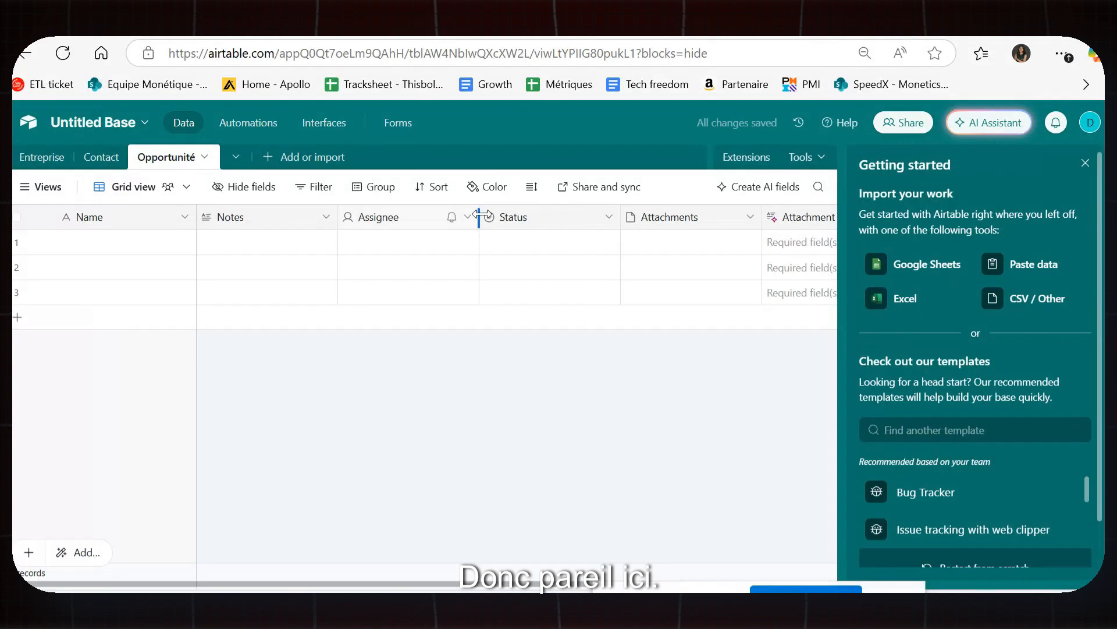
Select the three sample records in Opportunité and delete them all.
{"action": "left_click", "coordinate": [525, 220]}
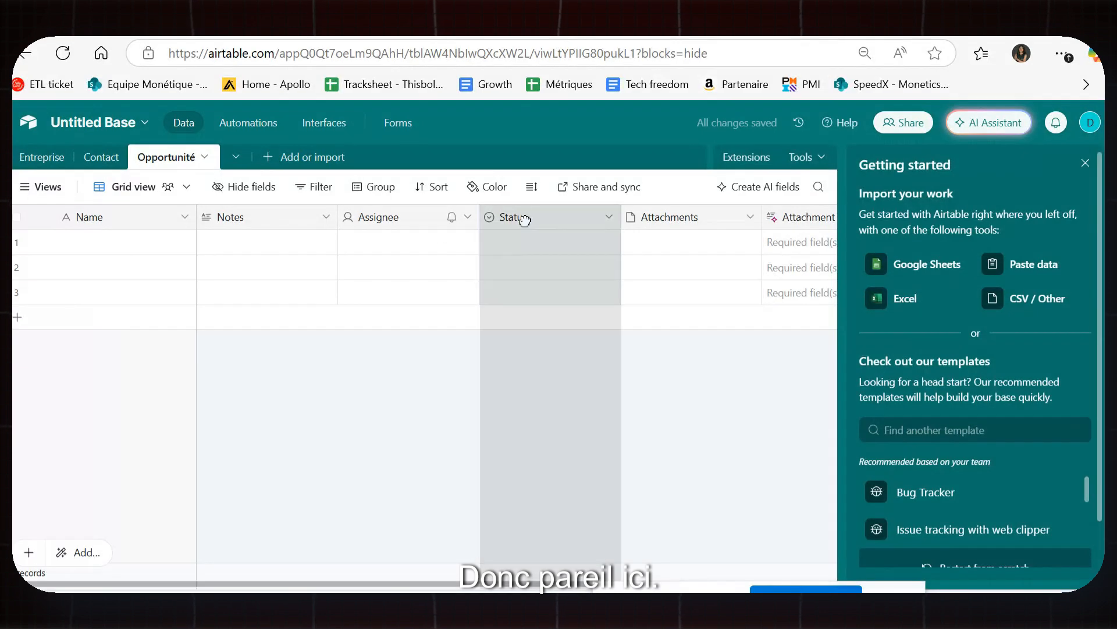
{"action": "right_click", "coordinate": [531, 216]}
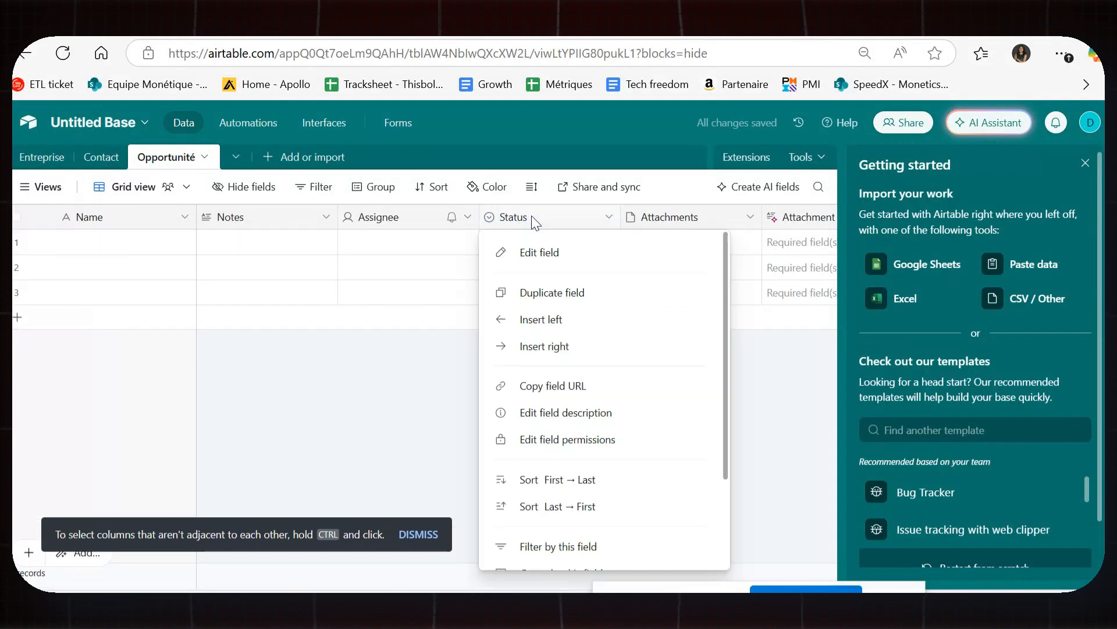
{"action": "left_click", "coordinate": [831, 380]}
{"action": "left_click", "coordinate": [566, 218]}
{"action": "left_click_drag", "start_coordinate": [621, 304], "coordinate": [687, 300]}
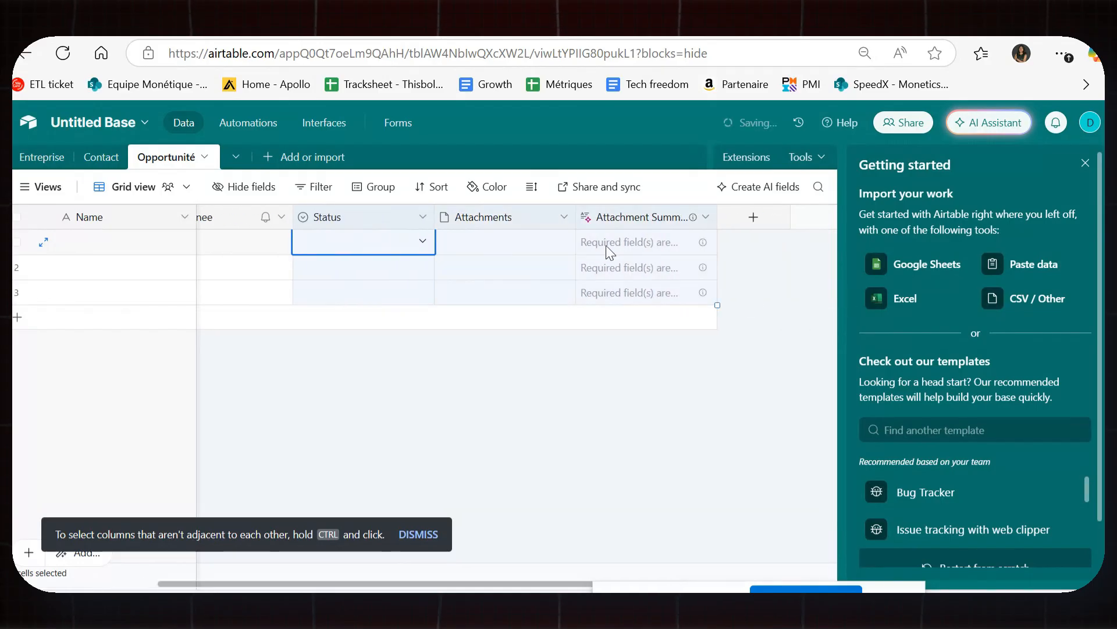
{"action": "right_click", "coordinate": [603, 244]}
{"action": "left_click", "coordinate": [500, 305]}
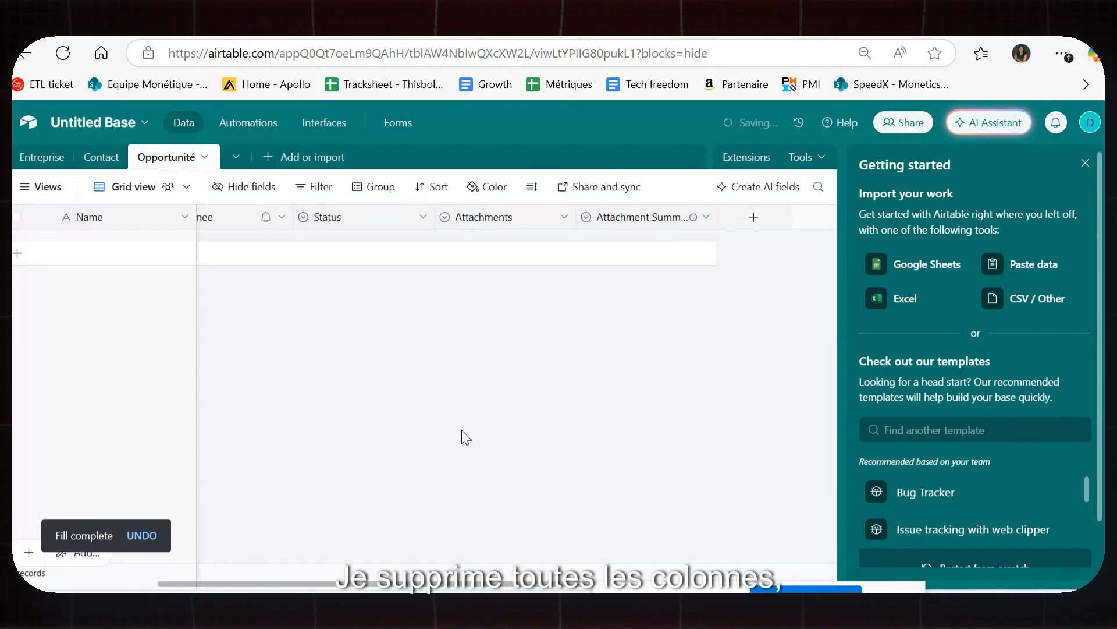
Add a new record and begin typing 'Mission Developp' as its name.
{"action": "left_click_drag", "start_coordinate": [519, 584], "coordinate": [301, 541]}
{"action": "left_click", "coordinate": [88, 247]}
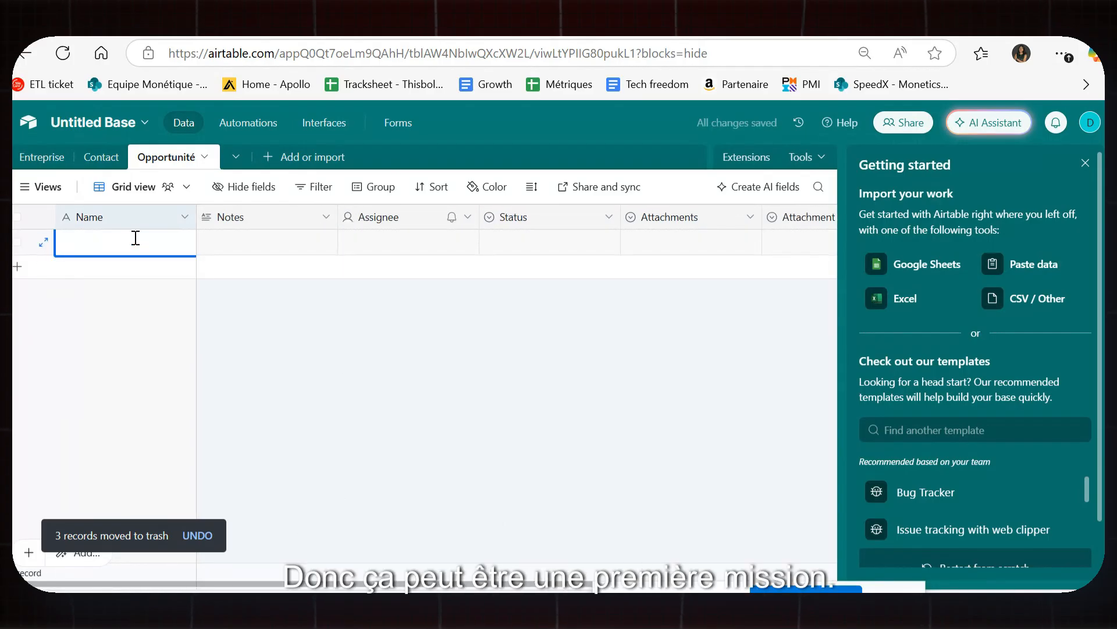
{"action": "type", "text": "Mission D"}
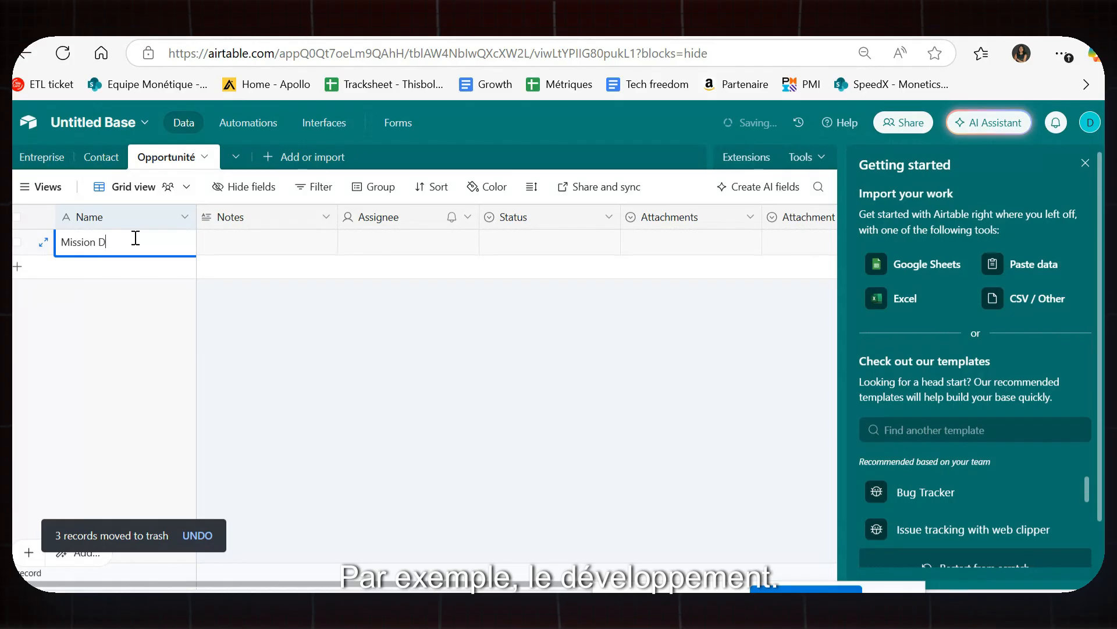
{"action": "type", "text": "eveloppement java"}
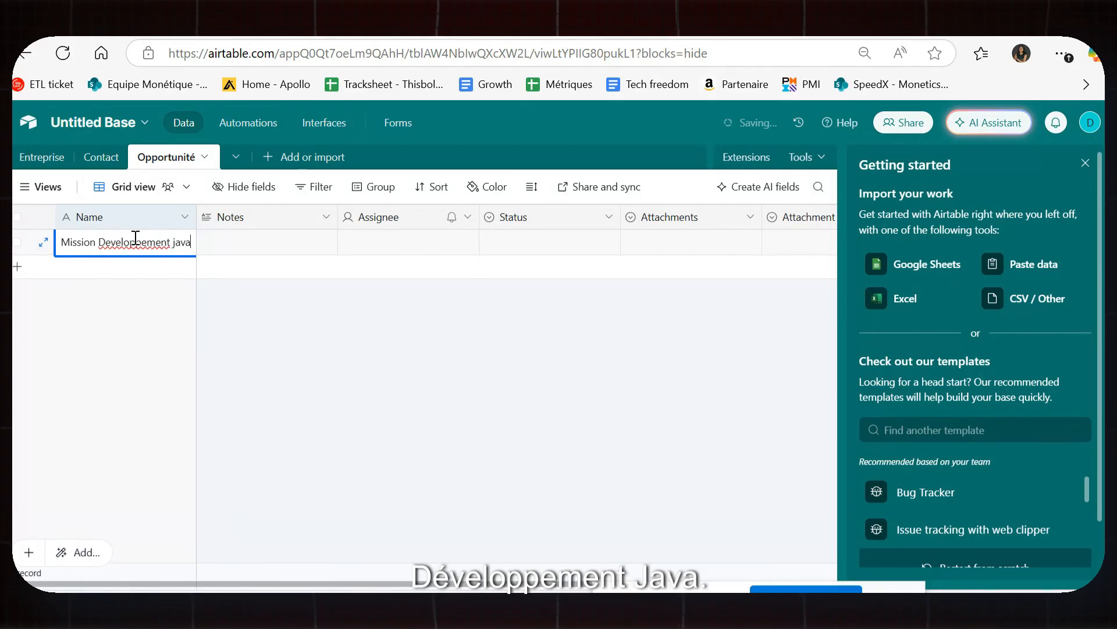
Commit Mission Developpement java and add records named Audit Cyber and Pentest.
{"action": "left_click", "coordinate": [160, 269]}
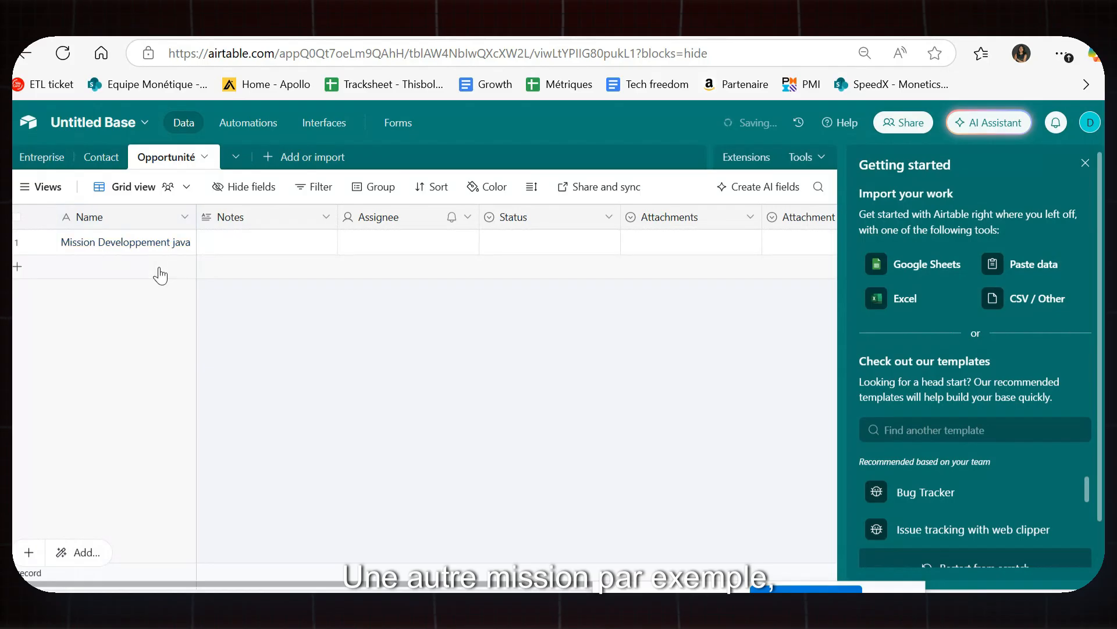
{"action": "left_click", "coordinate": [156, 272]}
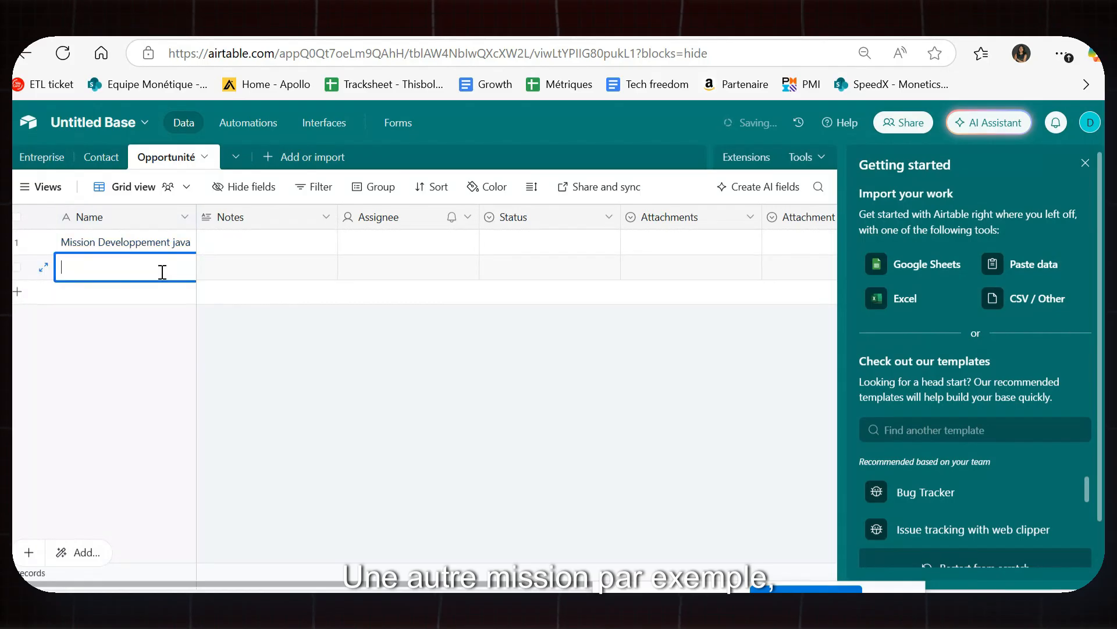
{"action": "type", "text": "Audit Cyber"}
{"action": "left_click", "coordinate": [91, 360]}
{"action": "double_click", "coordinate": [118, 292]}
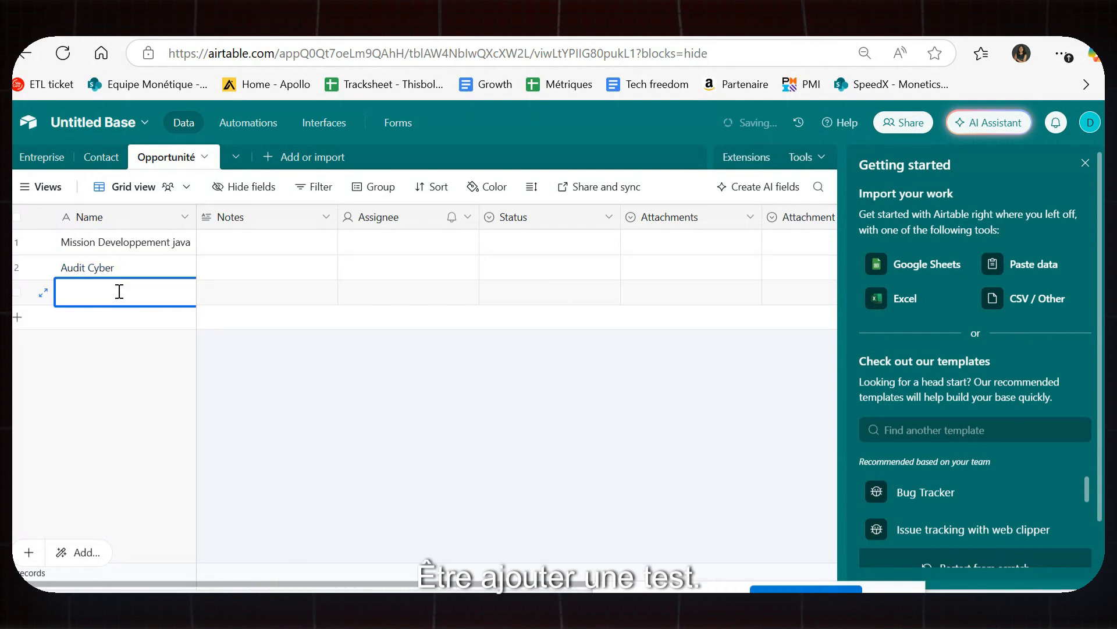
{"action": "type", "text": "Pentest"}
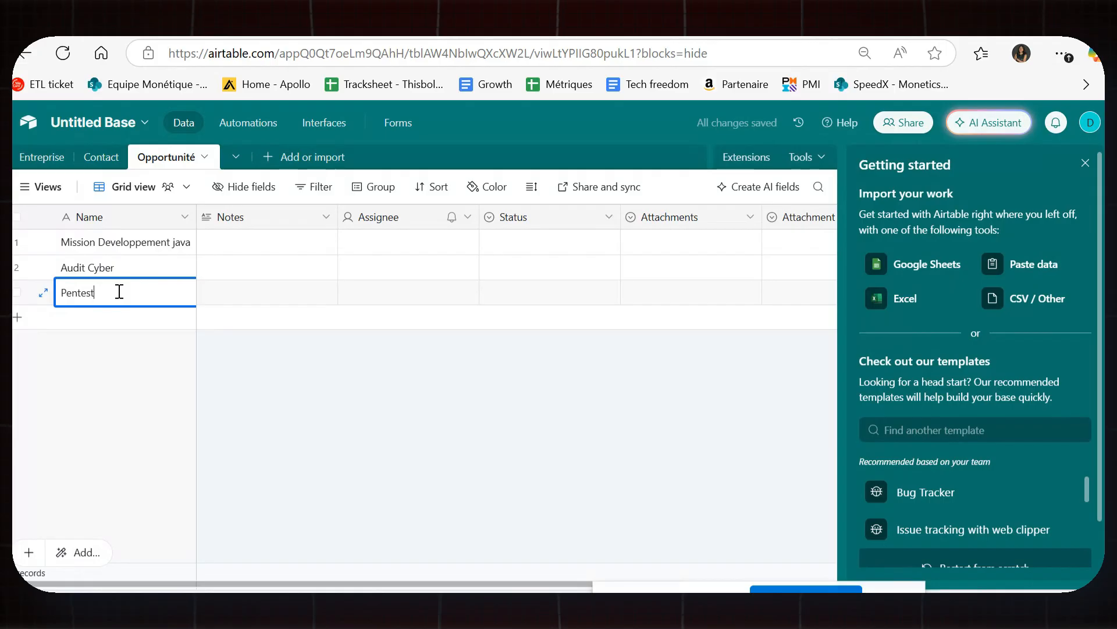
{"action": "left_click", "coordinate": [119, 338]}
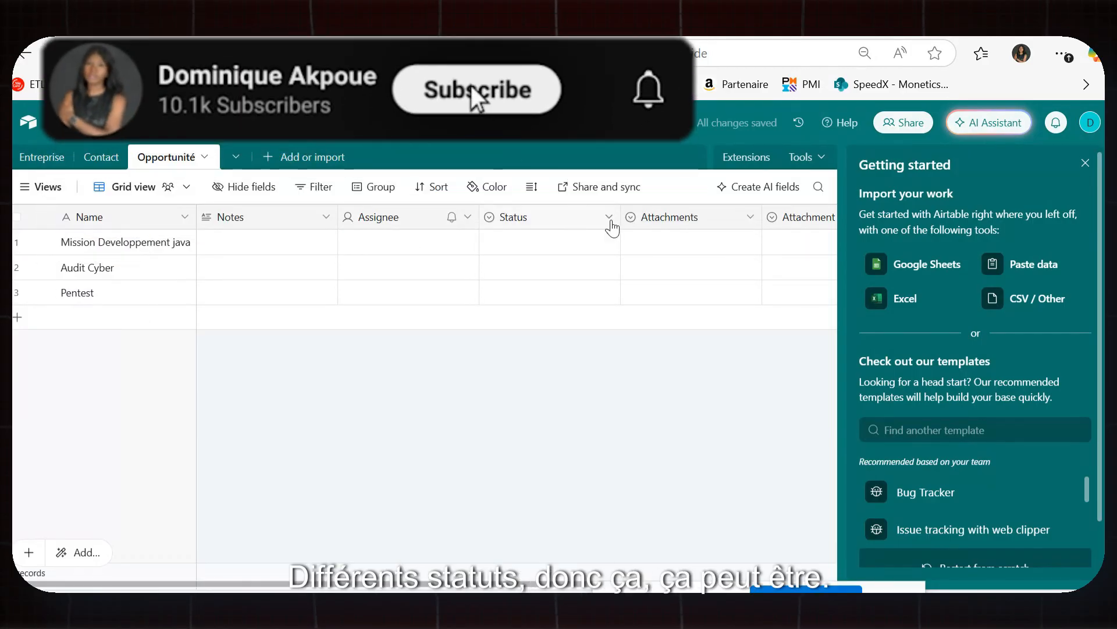
Delete the Assignee and Notes fields from the Opportunité table.
{"action": "left_click", "coordinate": [610, 220]}
{"action": "key", "text": "Escape"}
{"action": "left_click", "coordinate": [403, 219]}
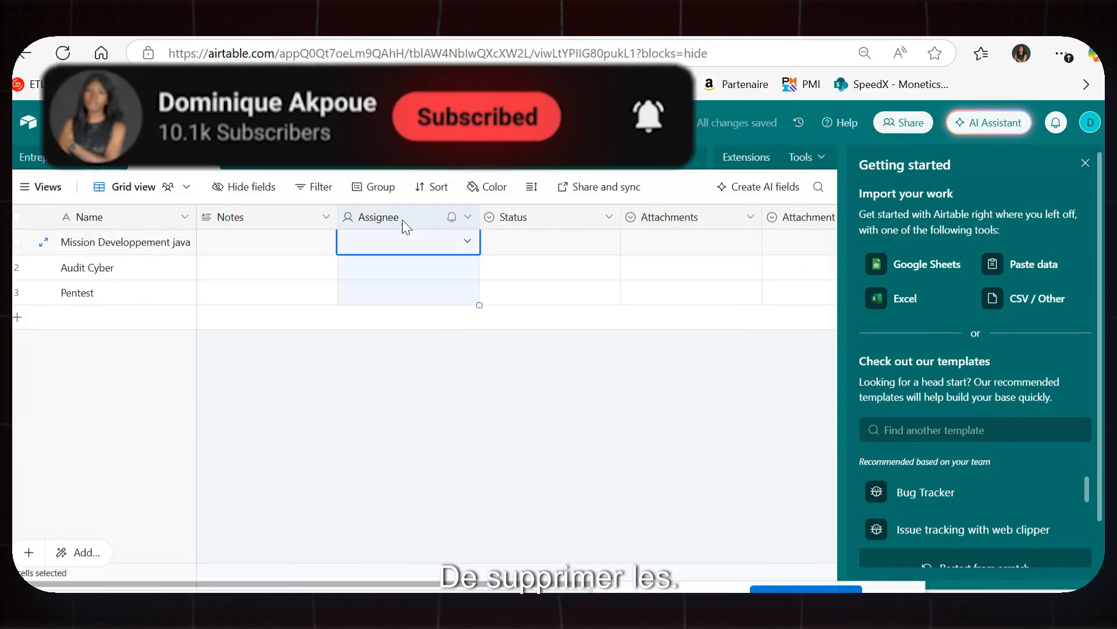
{"action": "left_click", "coordinate": [467, 217]}
{"action": "scroll", "coordinate": [460, 500], "scroll_direction": "down", "scroll_amount": 2}
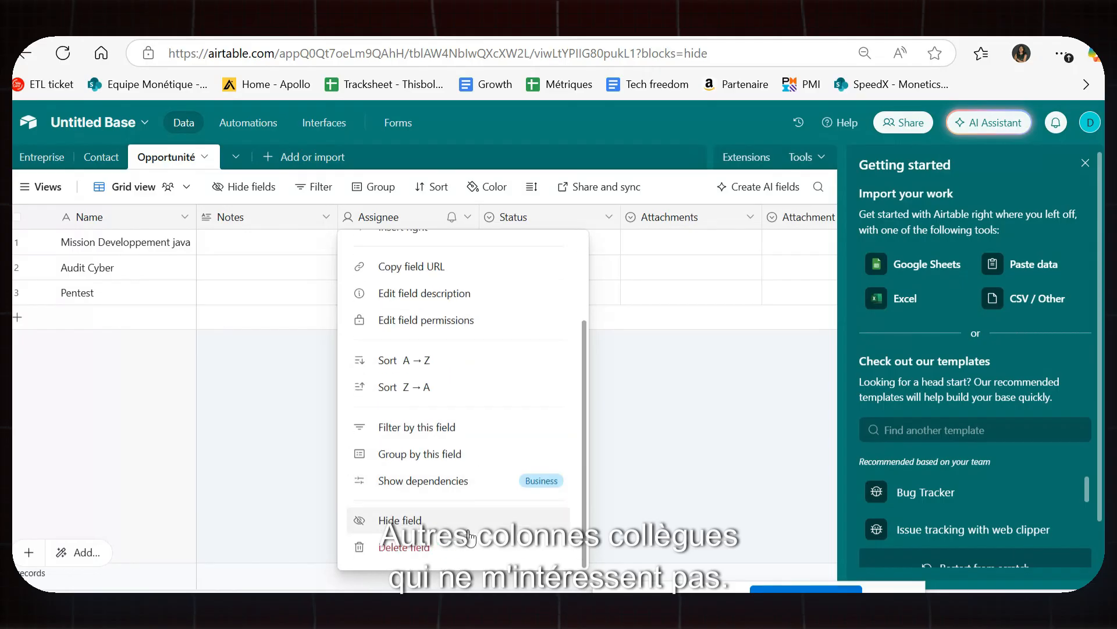
{"action": "left_click", "coordinate": [469, 546]}
{"action": "right_click", "coordinate": [273, 216]}
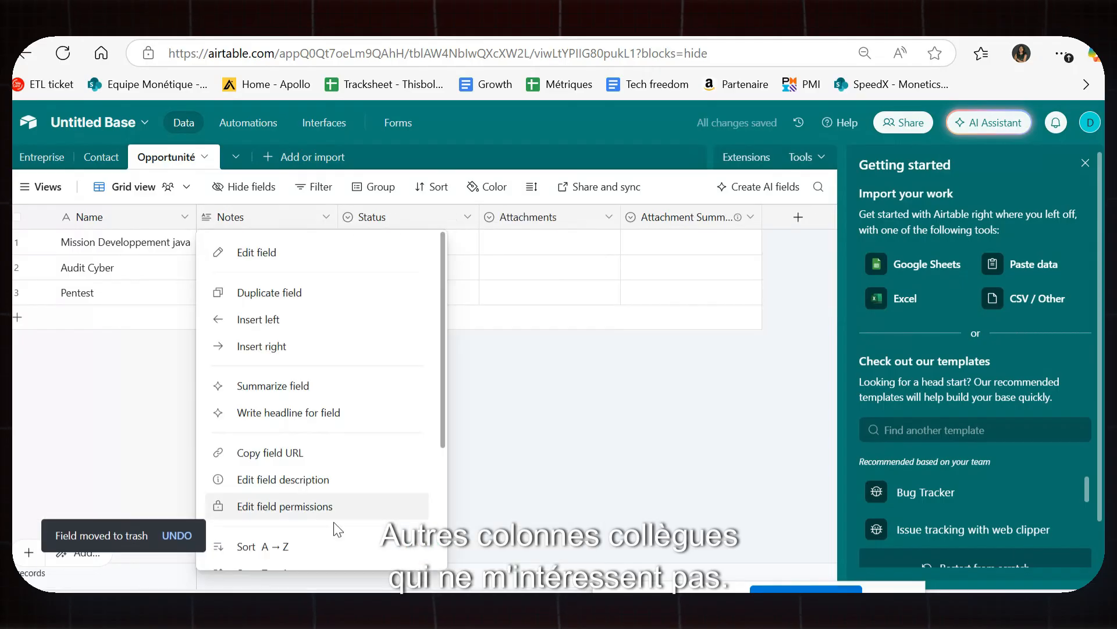
{"action": "scroll", "coordinate": [344, 513], "scroll_direction": "down", "scroll_amount": 3}
{"action": "left_click", "coordinate": [280, 545]}
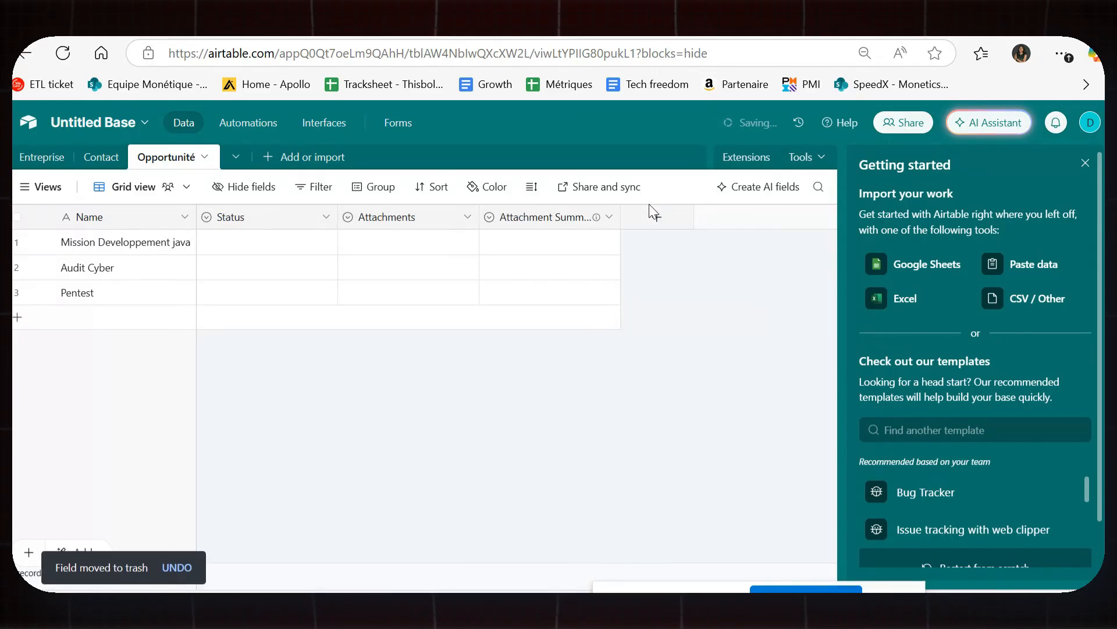
Delete the Attachment Summary and Attachments fields, keeping only Name and Status.
{"action": "right_click", "coordinate": [550, 213]}
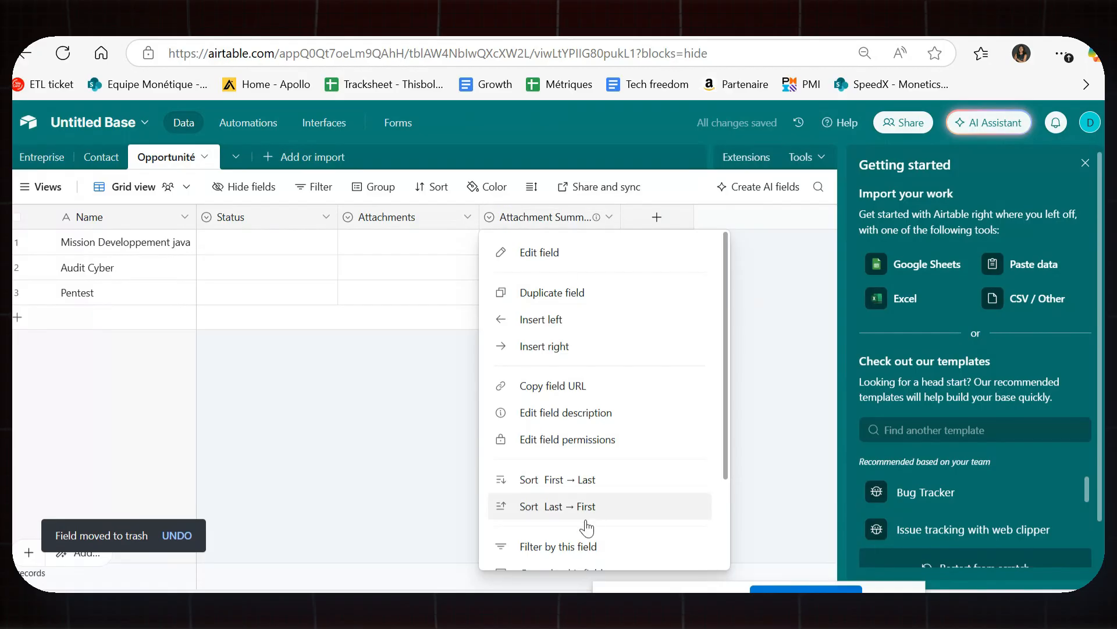
{"action": "scroll", "coordinate": [588, 528], "scroll_direction": "down", "scroll_amount": 3}
{"action": "left_click", "coordinate": [631, 550]}
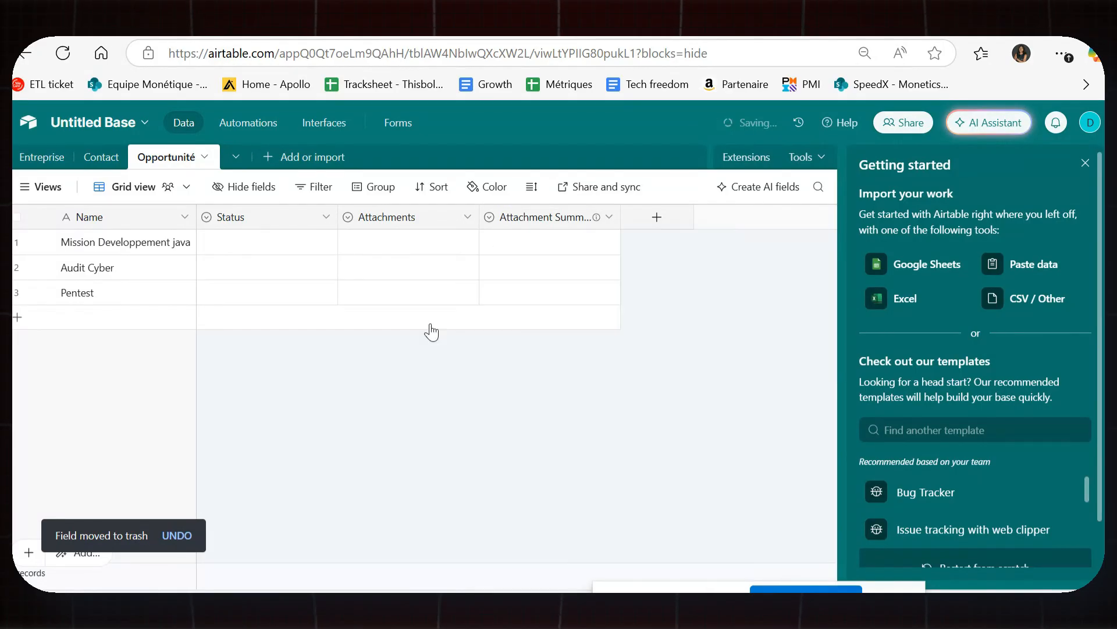
{"action": "right_click", "coordinate": [411, 208]}
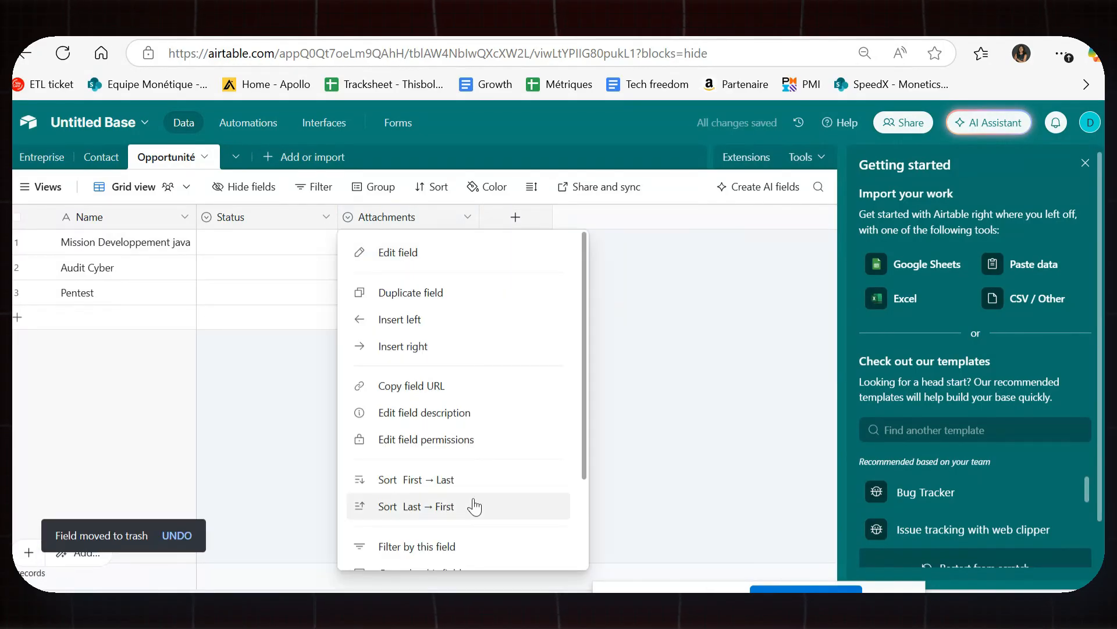
{"action": "scroll", "coordinate": [475, 506], "scroll_direction": "down", "scroll_amount": 3}
{"action": "left_click", "coordinate": [465, 544]}
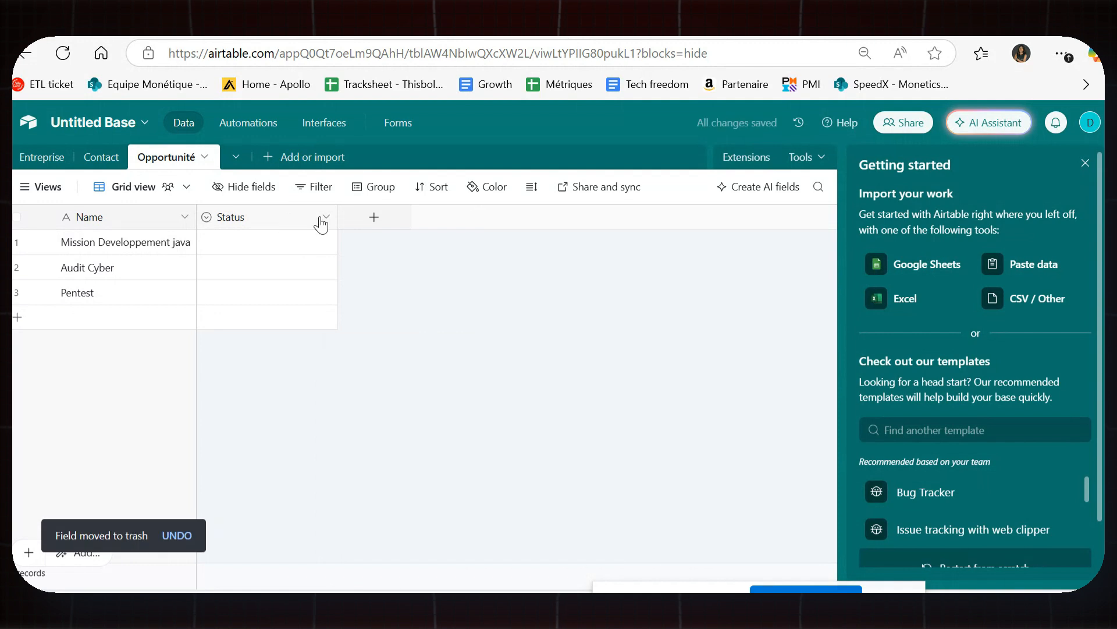
{"action": "left_click", "coordinate": [323, 220]}
{"action": "left_click", "coordinate": [522, 329]}
{"action": "left_click", "coordinate": [269, 219]}
{"action": "right_click", "coordinate": [266, 214]}
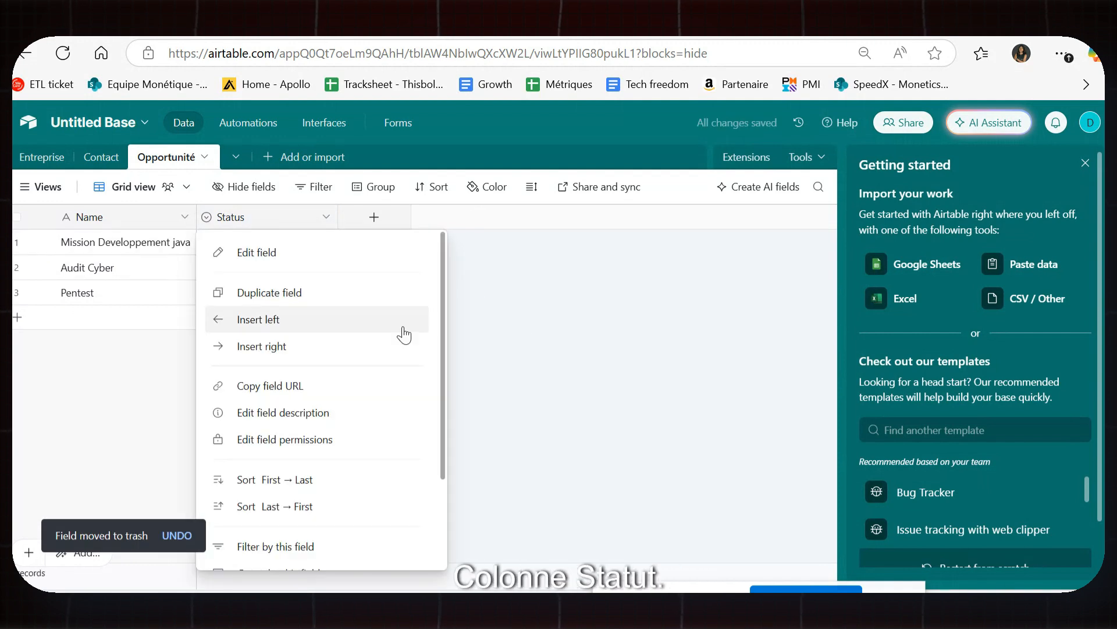
{"action": "scroll", "coordinate": [373, 378], "scroll_direction": "down", "scroll_amount": 3}
{"action": "left_click", "coordinate": [540, 357]}
Check the Status choices (Todo, In progress, Done) and bring up the Status field menu.
{"action": "left_click", "coordinate": [226, 244]}
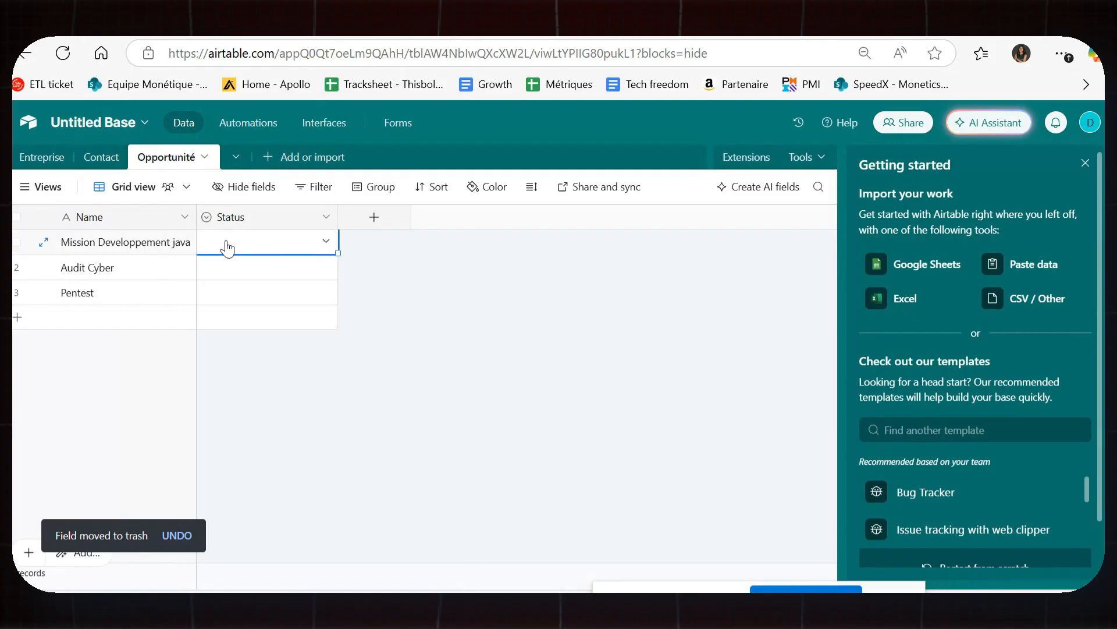
{"action": "left_click", "coordinate": [242, 251]}
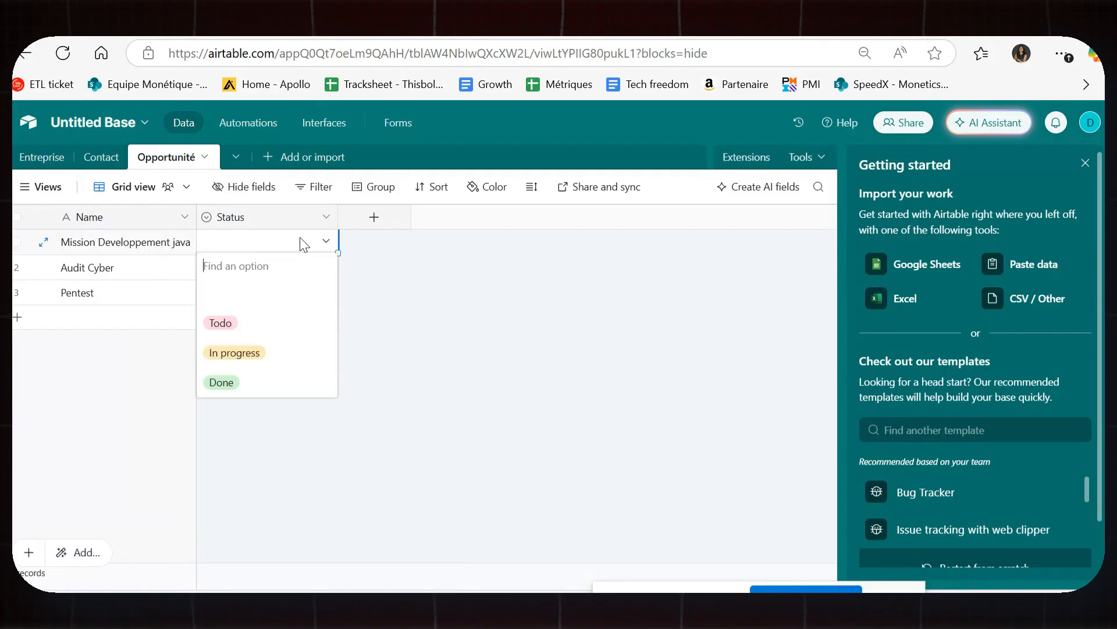
{"action": "right_click", "coordinate": [235, 329]}
{"action": "left_click", "coordinate": [224, 251]}
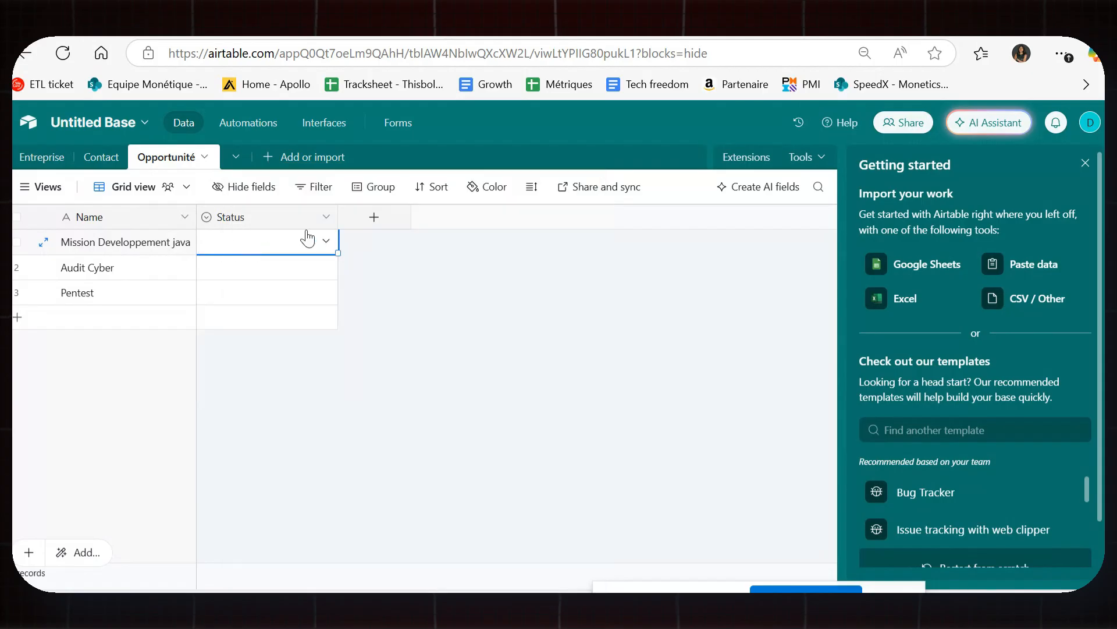
{"action": "left_click", "coordinate": [326, 217]}
{"action": "scroll", "coordinate": [356, 358], "scroll_direction": "down", "scroll_amount": 2}
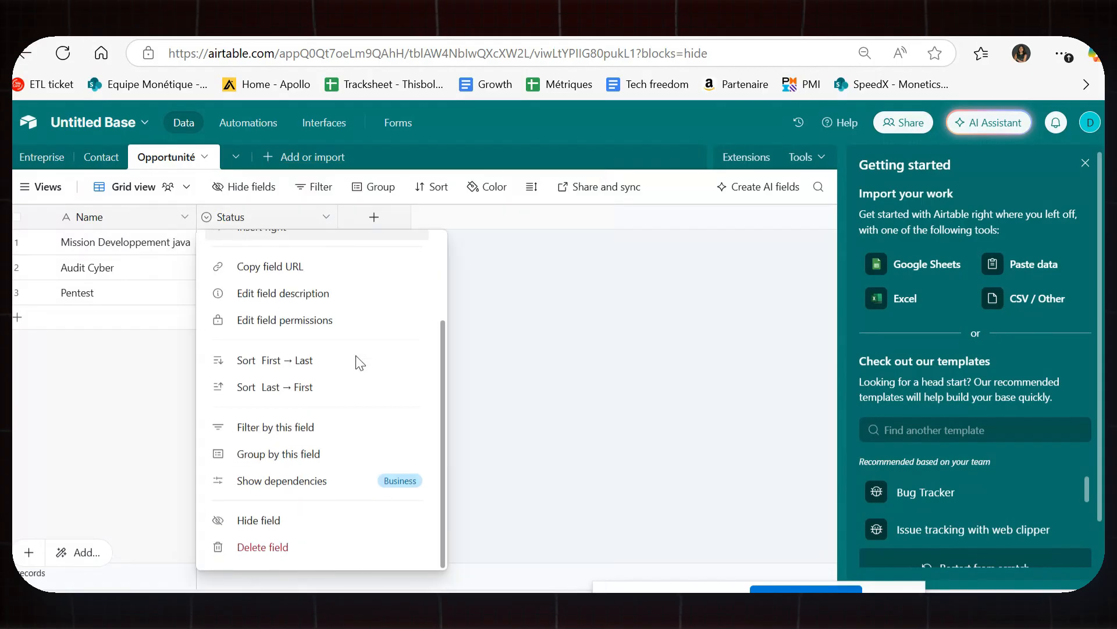
{"action": "scroll", "coordinate": [356, 362], "scroll_direction": "up", "scroll_amount": 2}
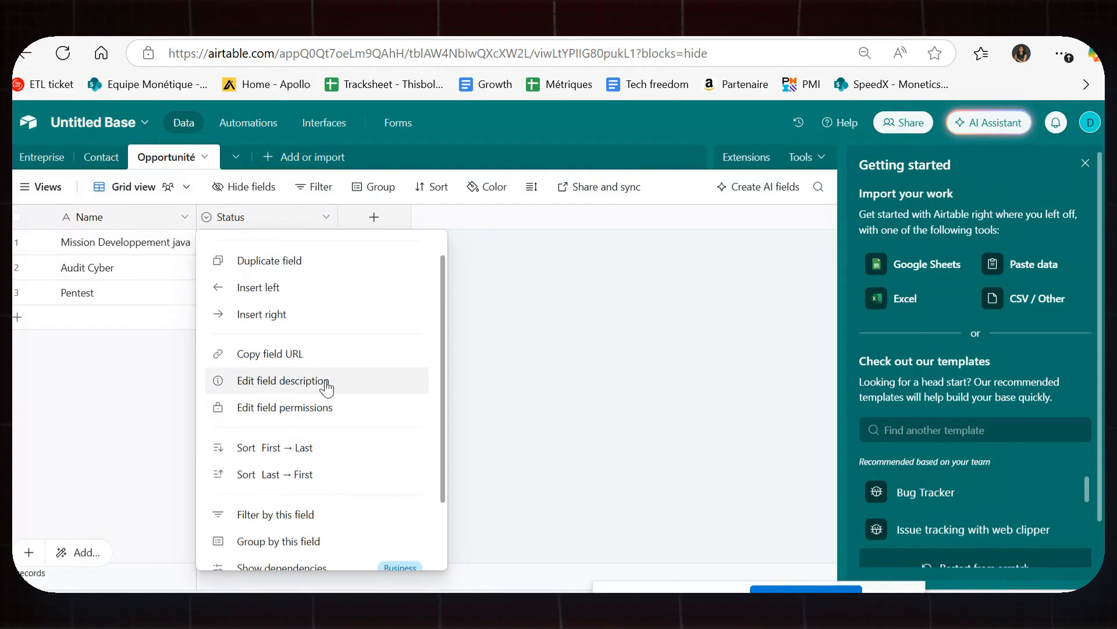
{"action": "scroll", "coordinate": [309, 265], "scroll_direction": "up", "scroll_amount": 1}
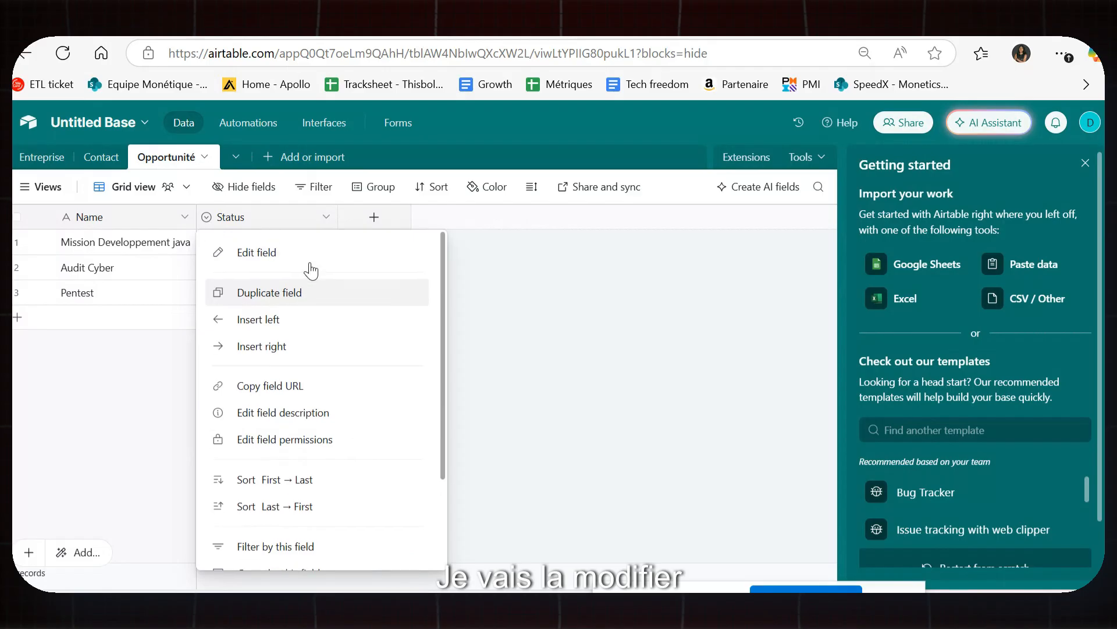
Edit the Status field, replacing Todo, In progress, Done with Avant vente, Contrat, Démarré, and save.
{"action": "left_click", "coordinate": [315, 259]}
{"action": "scroll", "coordinate": [392, 369], "scroll_direction": "down", "scroll_amount": 3}
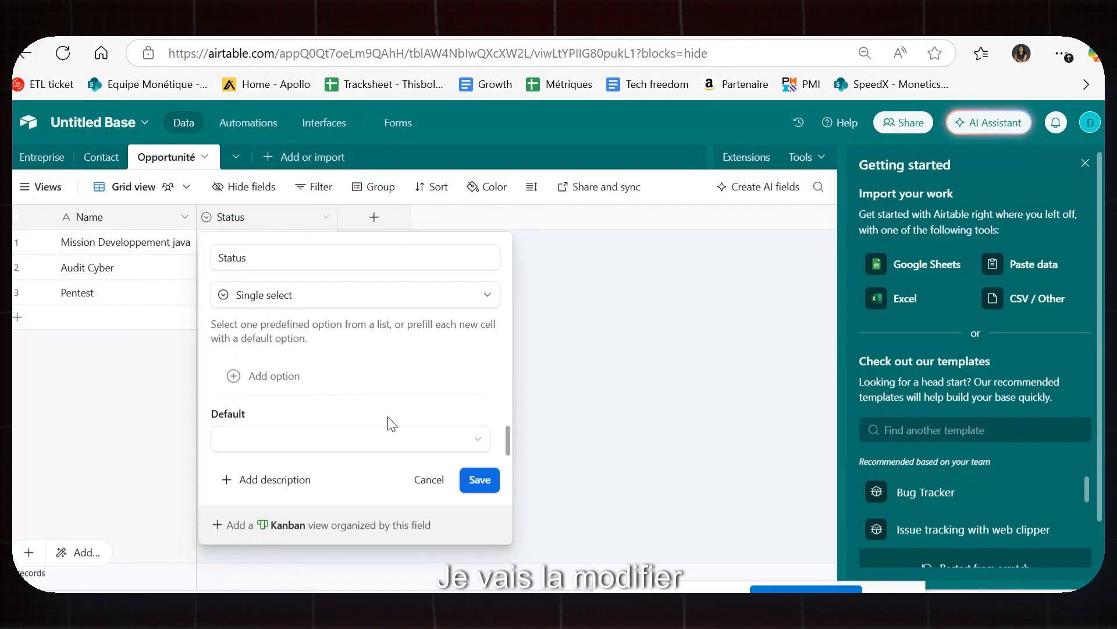
{"action": "scroll", "coordinate": [326, 407], "scroll_direction": "up", "scroll_amount": 1}
{"action": "left_click", "coordinate": [269, 380]}
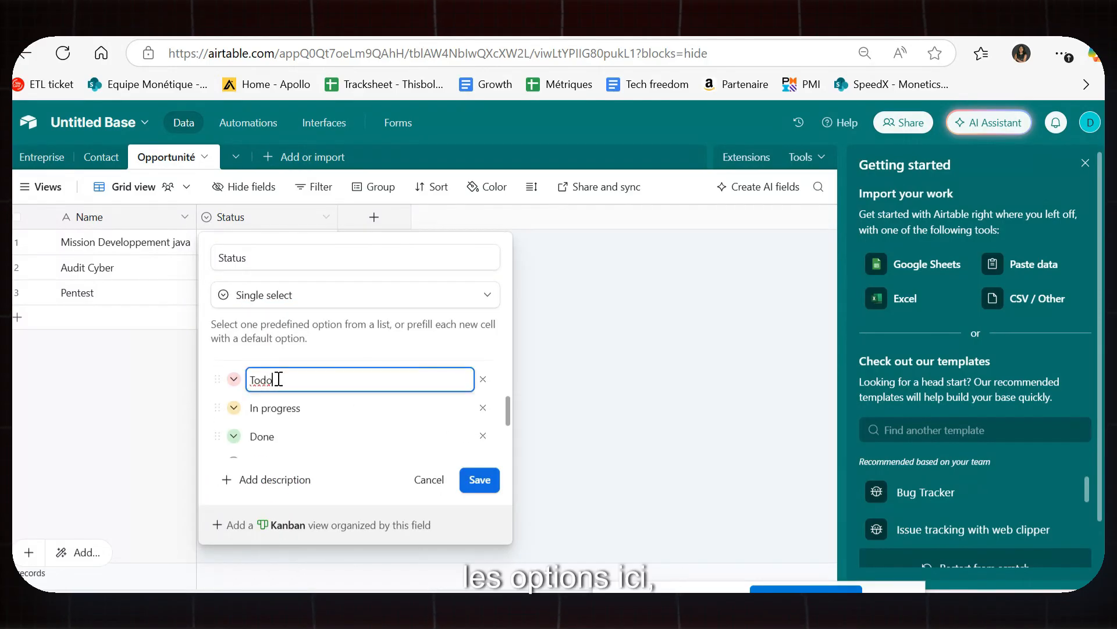
{"action": "key", "text": "BackSpace"}
{"action": "key", "text": "BackSpace"}
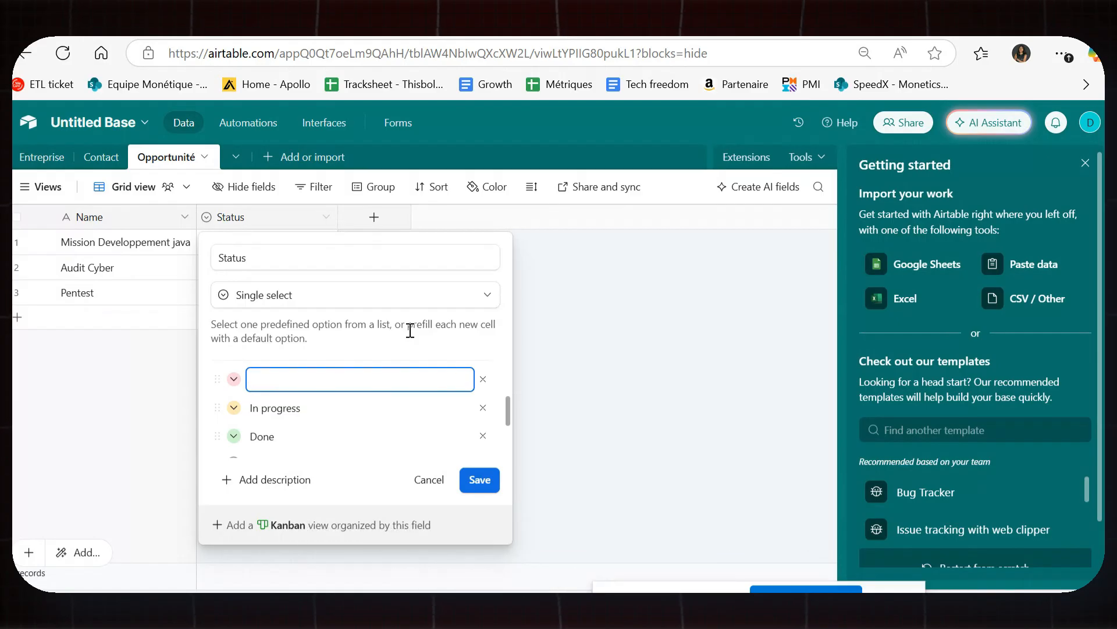
{"action": "type", "text": "Avant vente"}
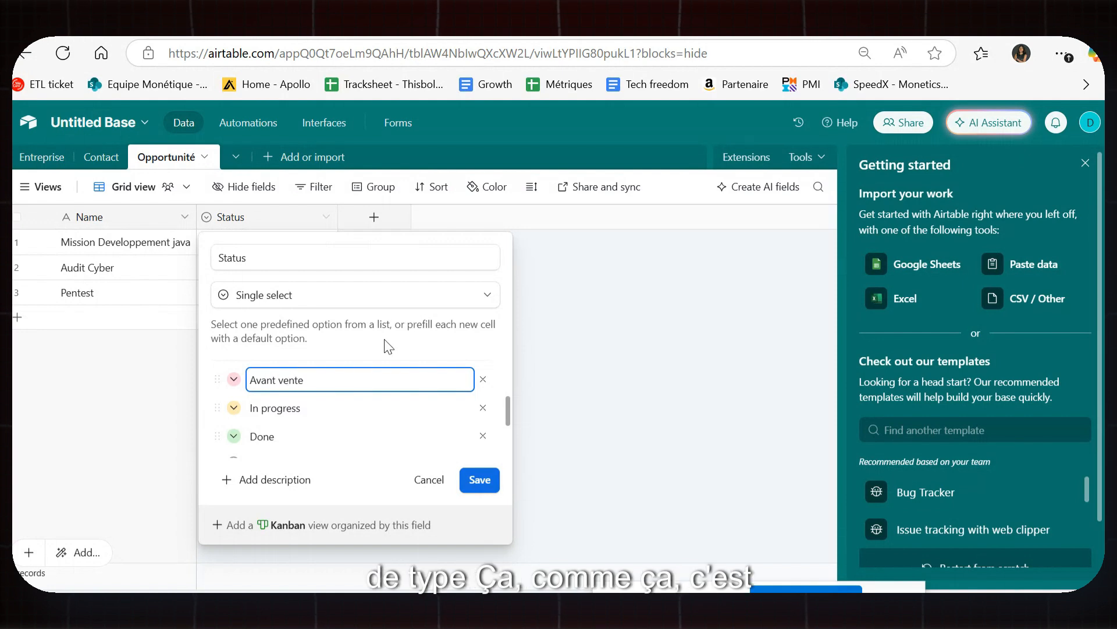
{"action": "left_click_drag", "start_coordinate": [331, 409], "coordinate": [259, 409]}
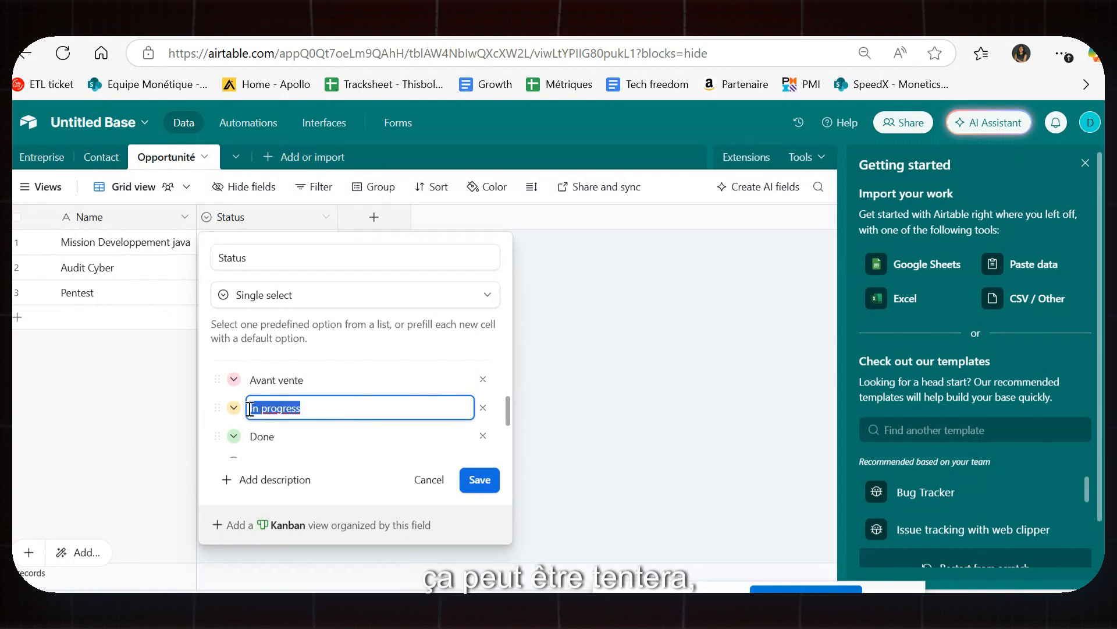
{"action": "type", "text": "Contrat"}
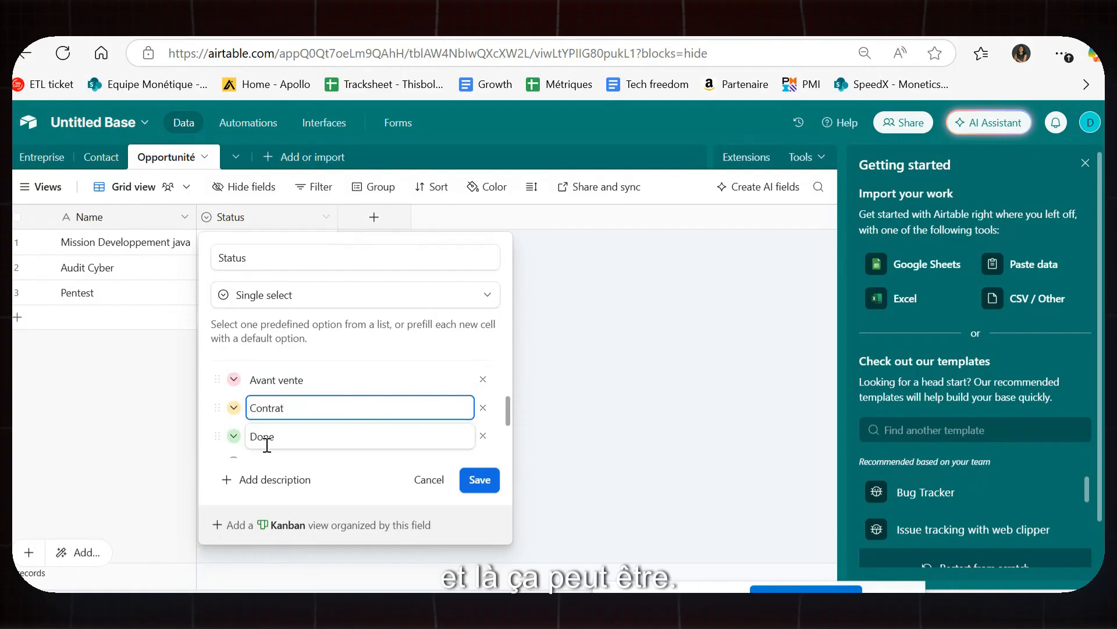
{"action": "left_click", "coordinate": [282, 434]}
{"action": "left_click_drag", "start_coordinate": [281, 435], "coordinate": [249, 434]}
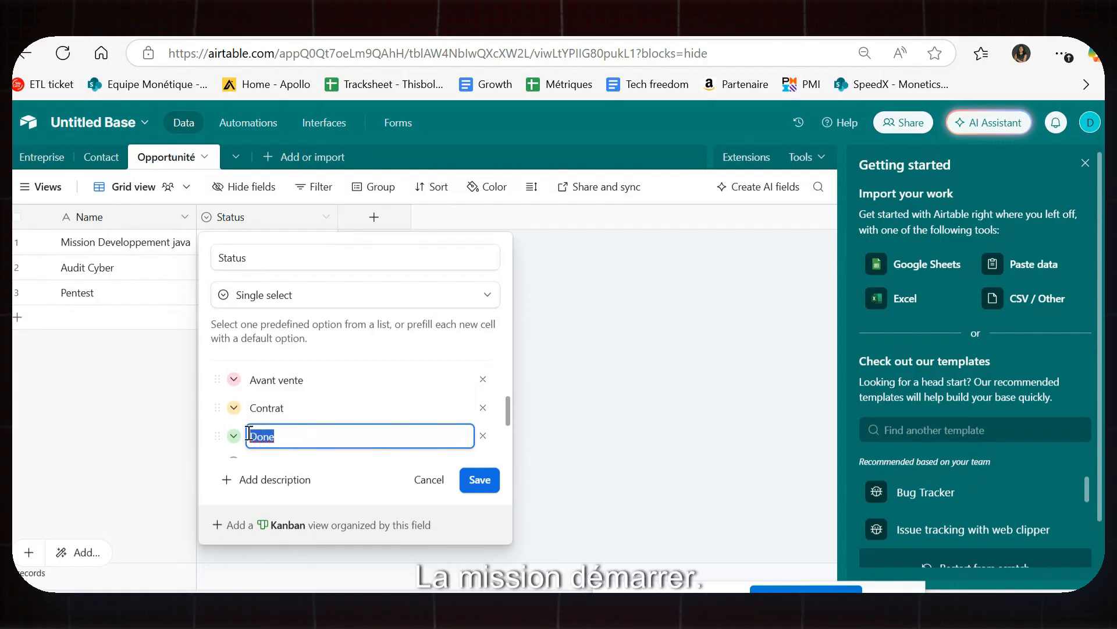
{"action": "type", "text": "Démarr"}
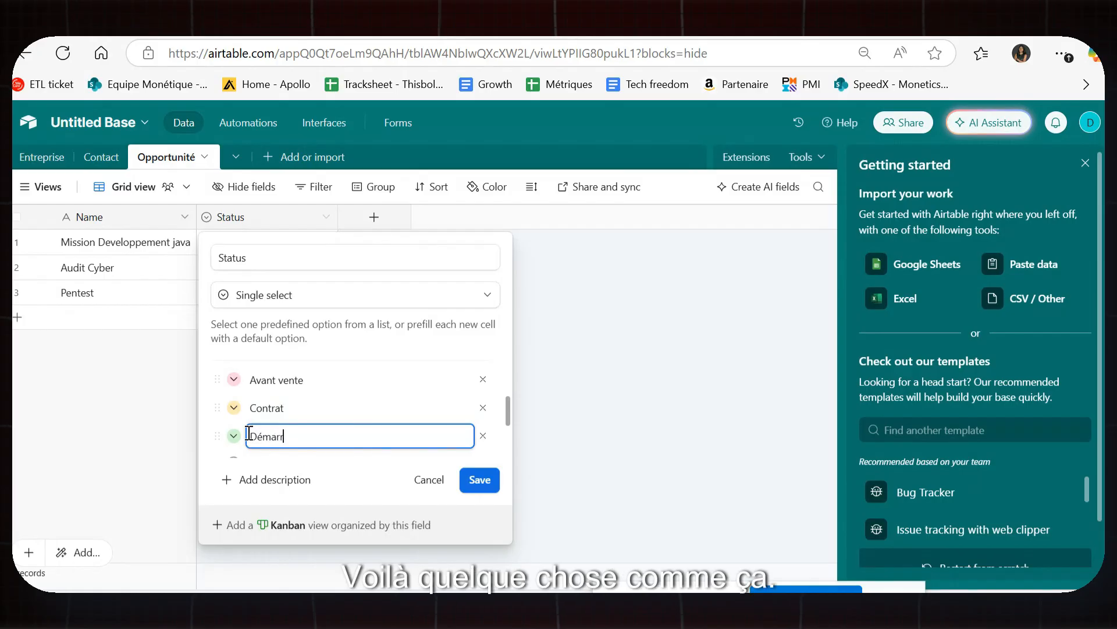
{"action": "type", "text": "é"}
{"action": "left_click", "coordinate": [480, 480]}
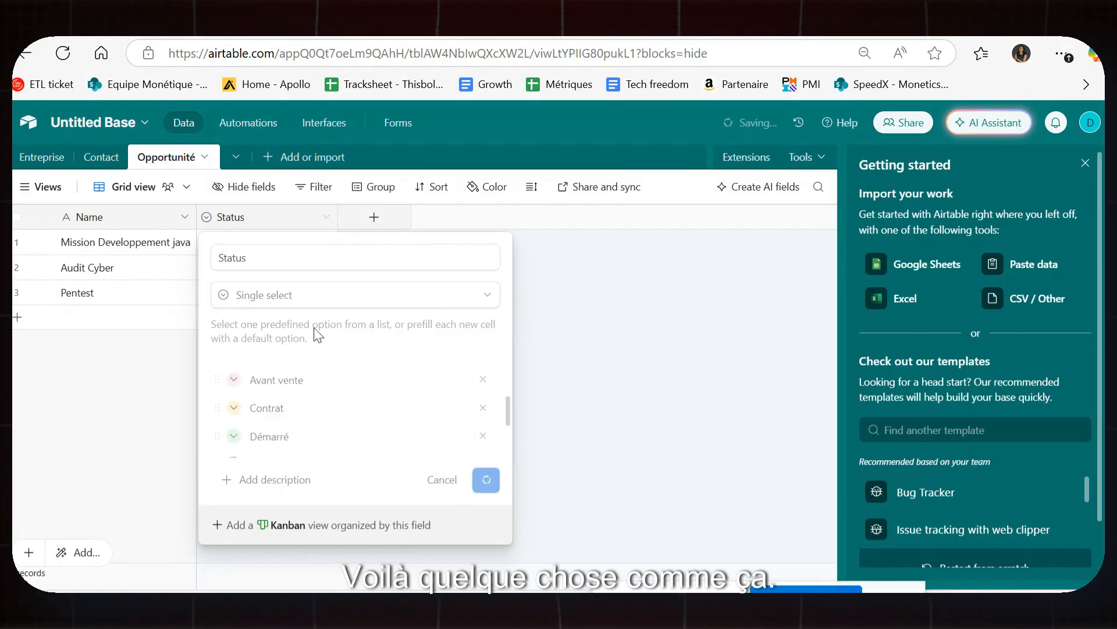
Set the Status of Mission Developpement java and Audit Cyber to Avant vente.
{"action": "left_click", "coordinate": [295, 242]}
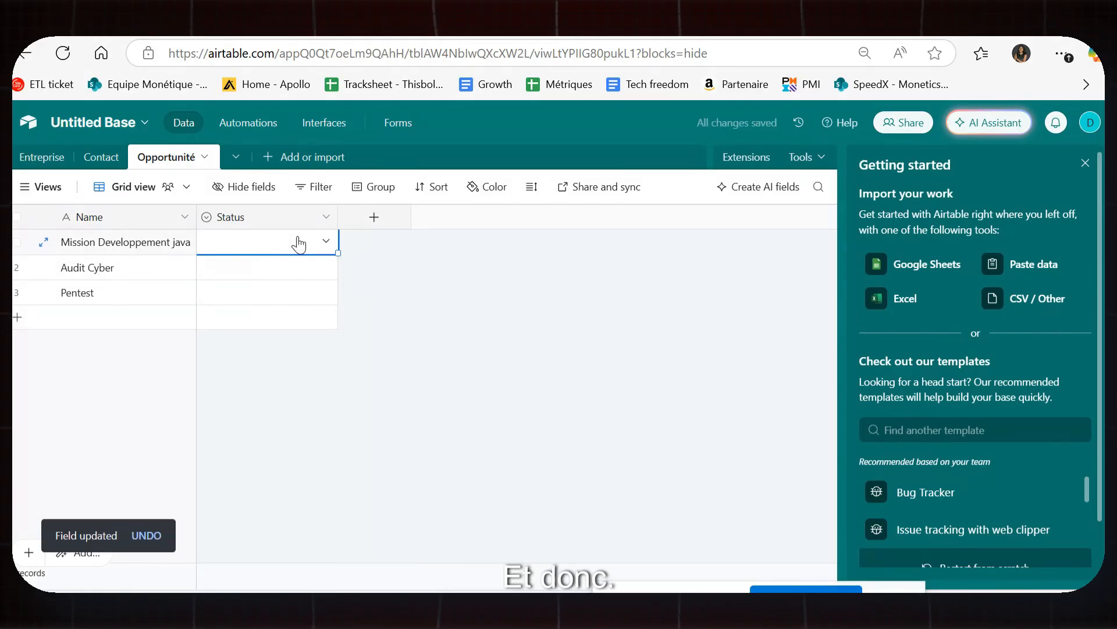
{"action": "left_click", "coordinate": [268, 244]}
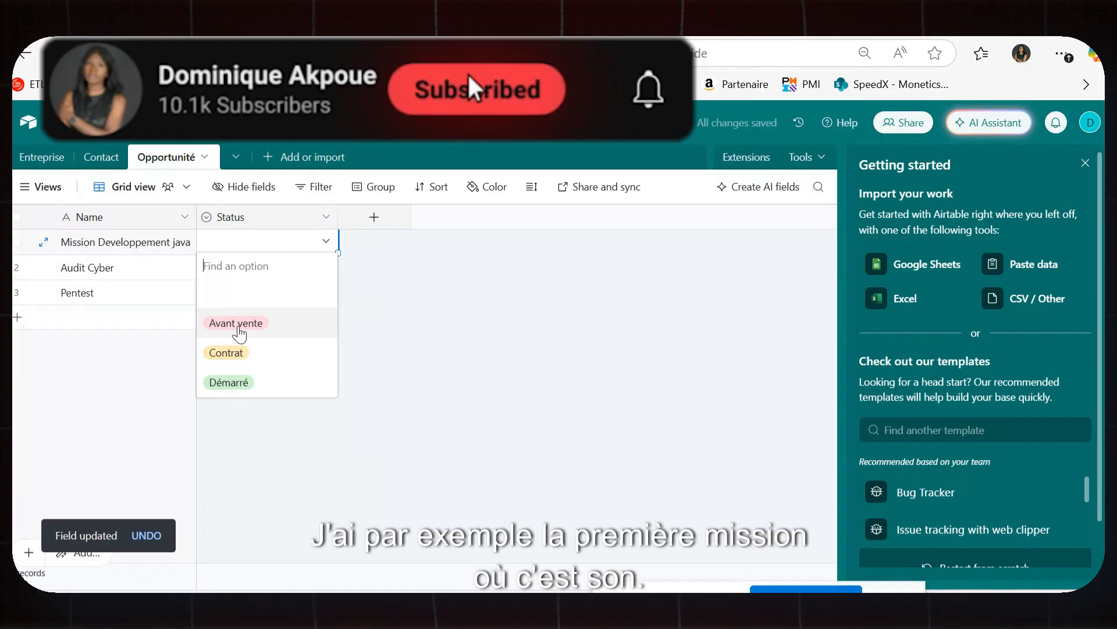
{"action": "left_click", "coordinate": [240, 324]}
{"action": "left_click", "coordinate": [242, 268]}
{"action": "left_click", "coordinate": [279, 270]}
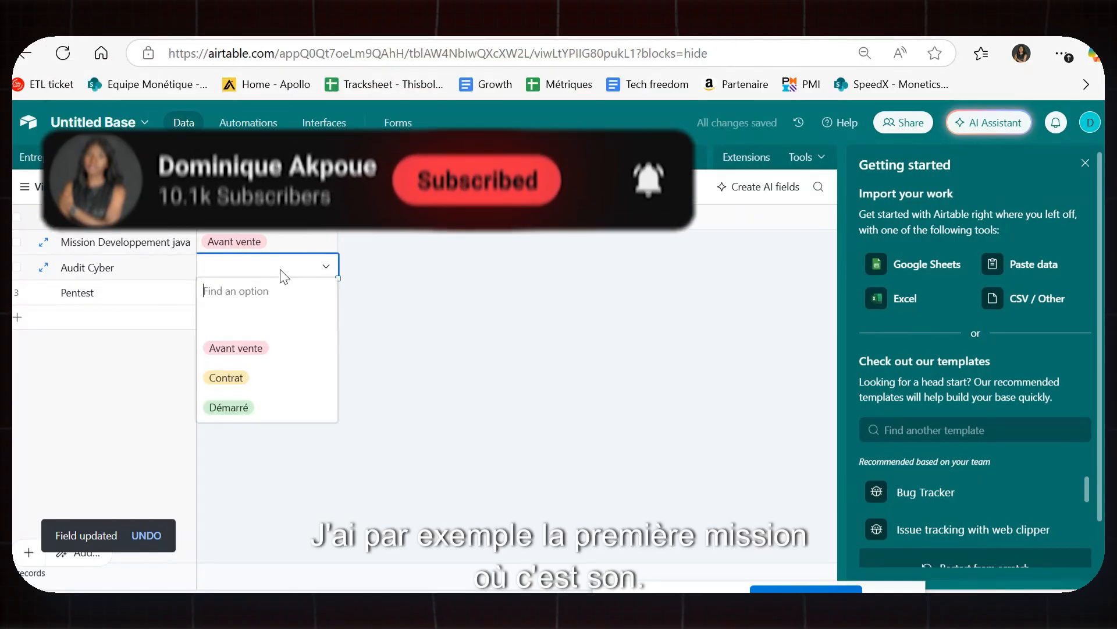
{"action": "left_click", "coordinate": [238, 348]}
Set Pentest's Status to Contrat and switch back to the Entreprise table.
{"action": "left_click", "coordinate": [291, 294]}
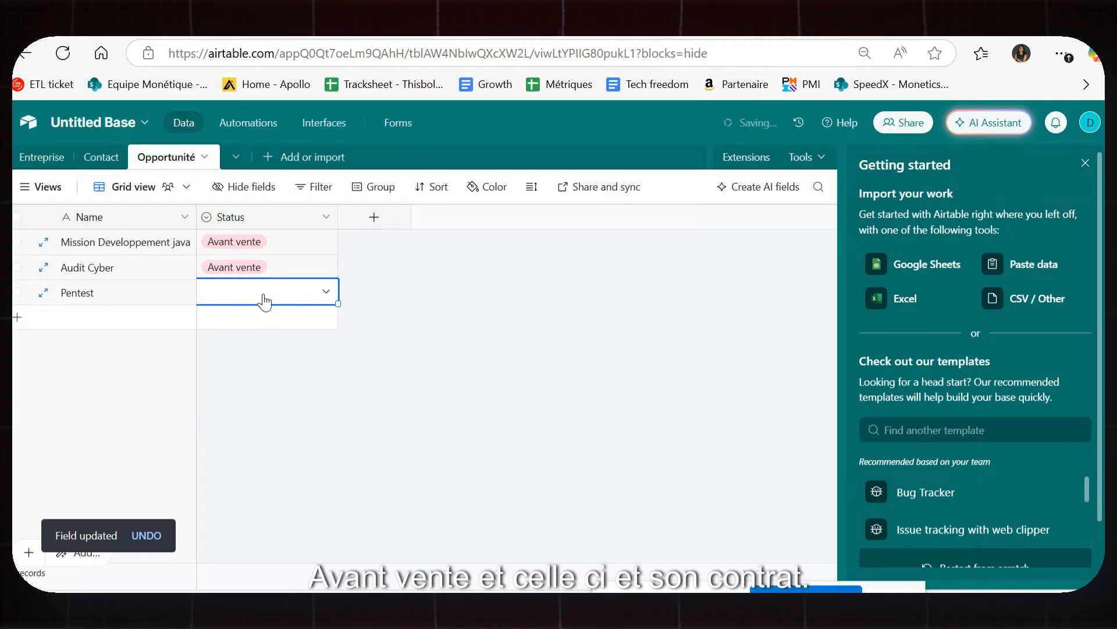
{"action": "left_click", "coordinate": [307, 302]}
{"action": "left_click", "coordinate": [256, 401]}
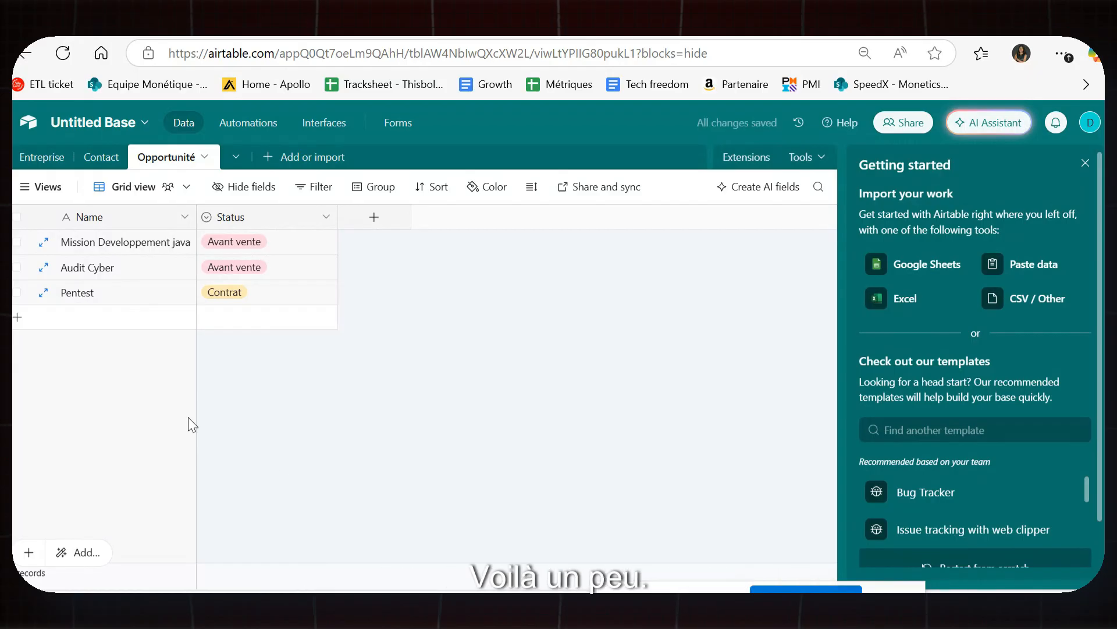
{"action": "left_click", "coordinate": [42, 157]}
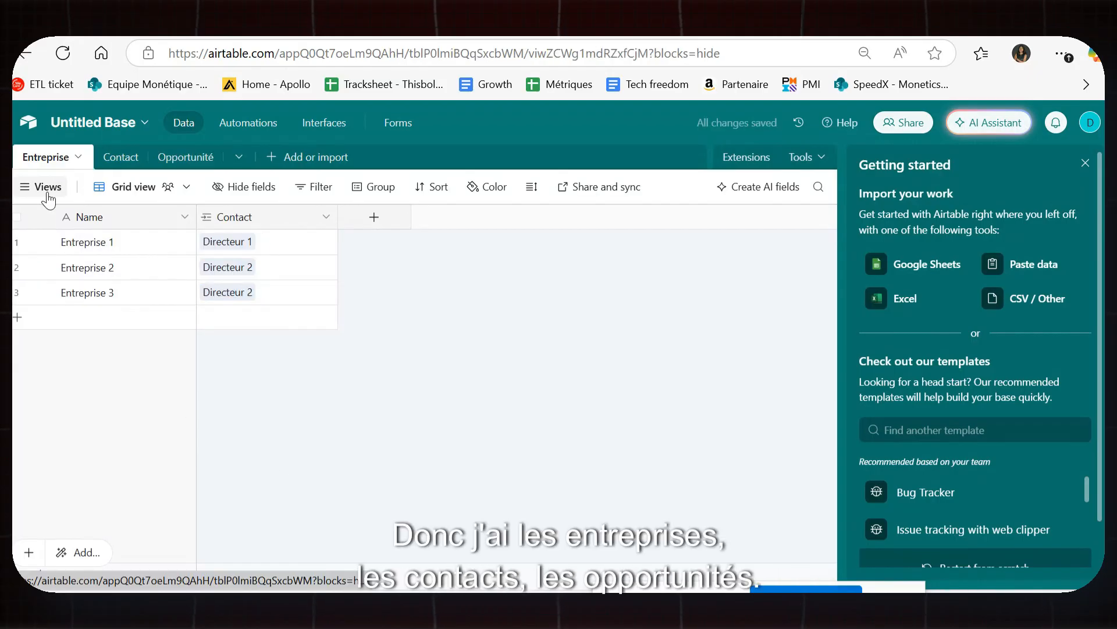
Go to the Opportunité table and browse the Name field's options menu.
{"action": "left_click", "coordinate": [102, 157]}
{"action": "left_click", "coordinate": [186, 162]}
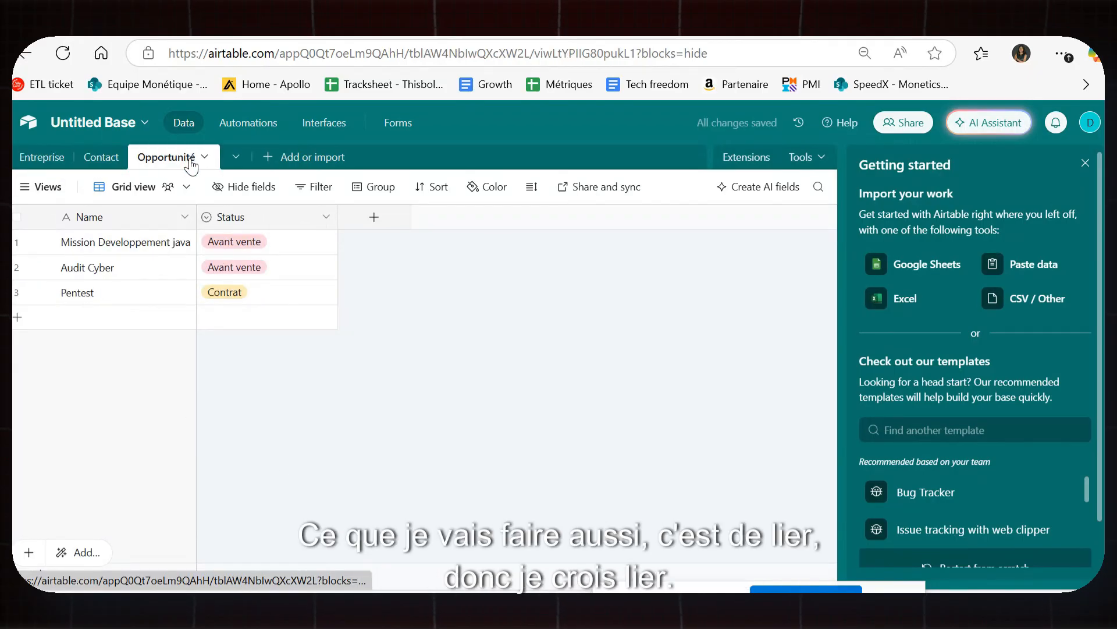
{"action": "left_click", "coordinate": [184, 217]}
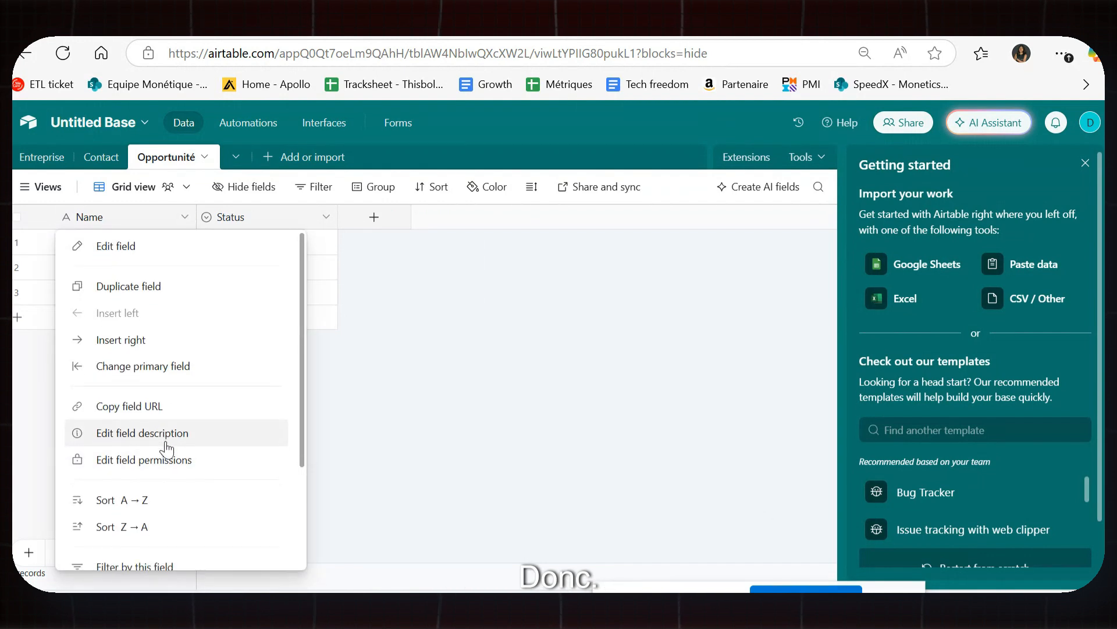
{"action": "scroll", "coordinate": [238, 446], "scroll_direction": "down", "scroll_amount": 3}
{"action": "left_click", "coordinate": [330, 362]}
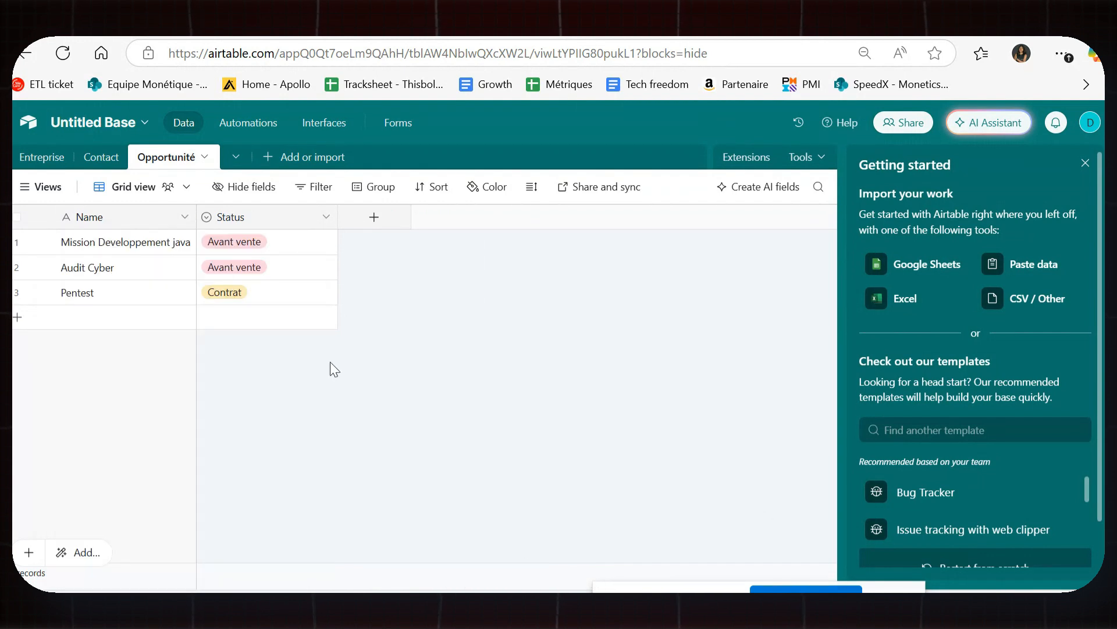
{"action": "left_click", "coordinate": [185, 218]}
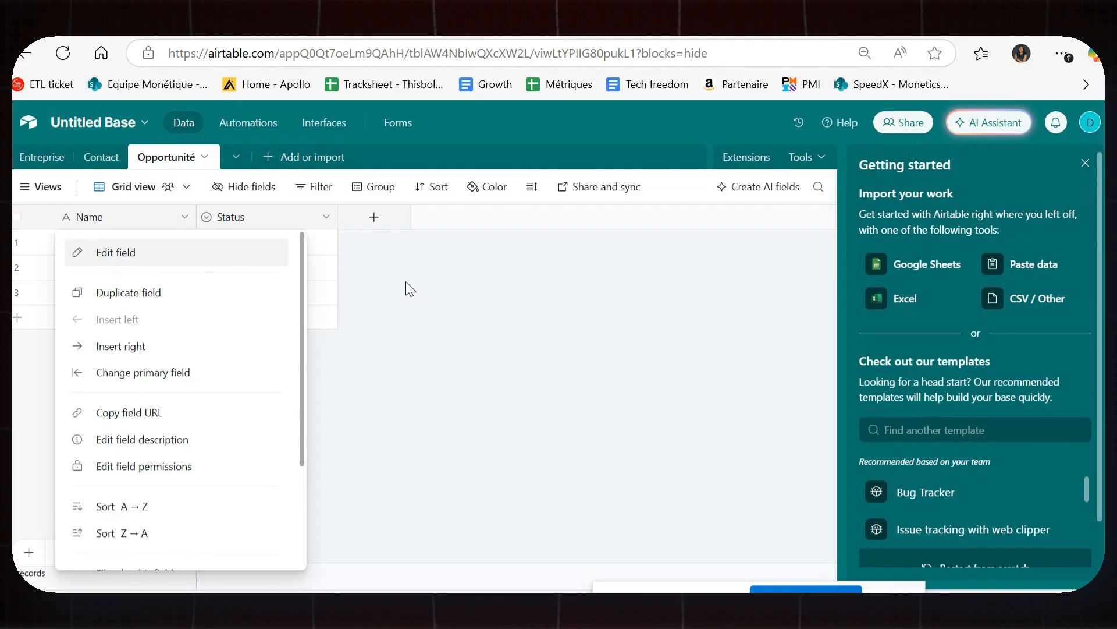
{"action": "left_click", "coordinate": [406, 283]}
{"action": "left_click", "coordinate": [173, 221]}
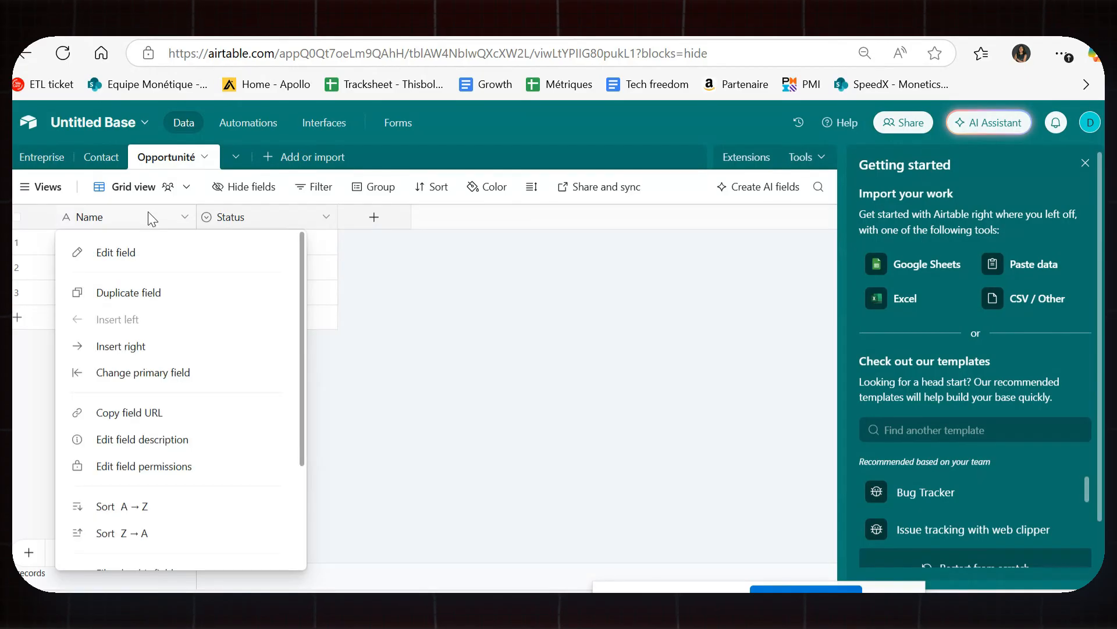
{"action": "scroll", "coordinate": [214, 482], "scroll_direction": "down", "scroll_amount": 2}
{"action": "scroll", "coordinate": [214, 483], "scroll_direction": "down", "scroll_amount": 1}
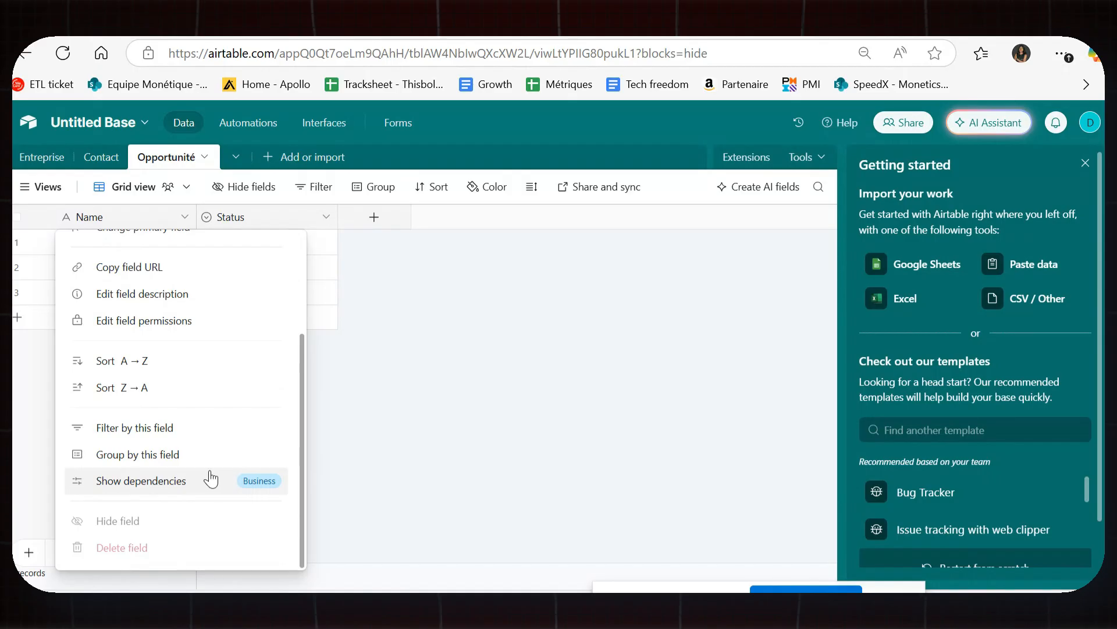
{"action": "left_click", "coordinate": [413, 432]}
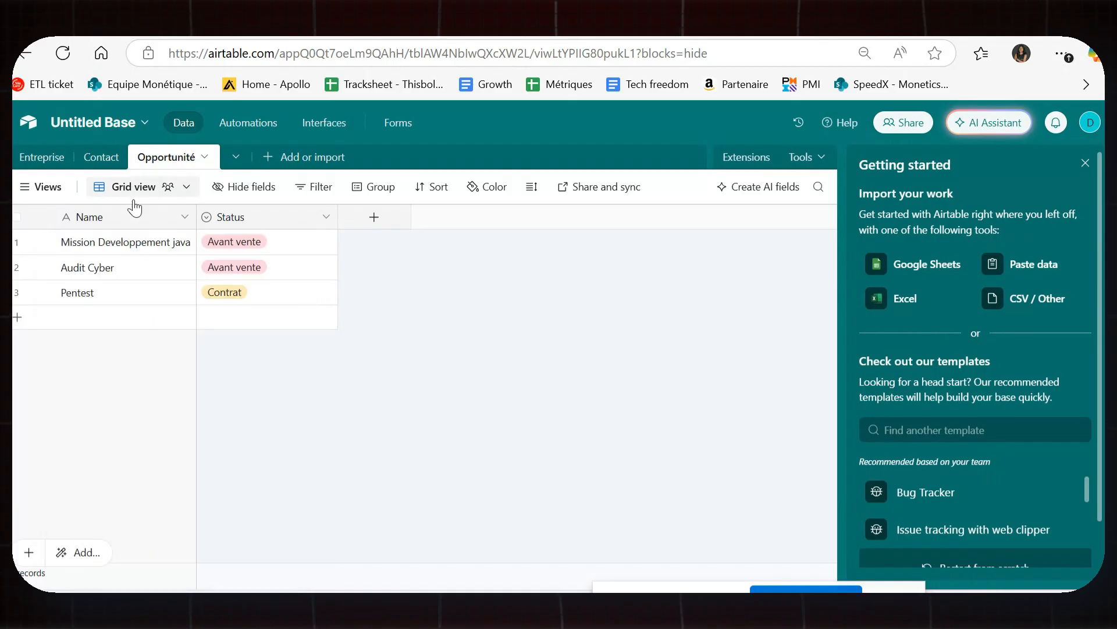
Look over the Name and Status field menus and the first record's options.
{"action": "left_click", "coordinate": [185, 217]}
{"action": "left_click", "coordinate": [378, 255]}
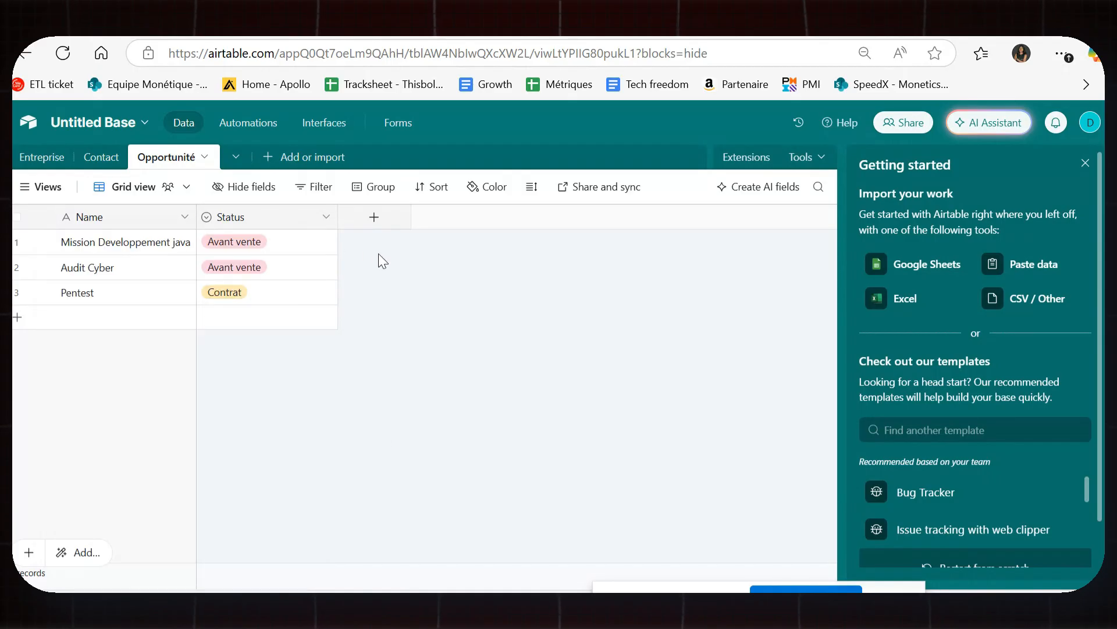
{"action": "left_click", "coordinate": [326, 219]}
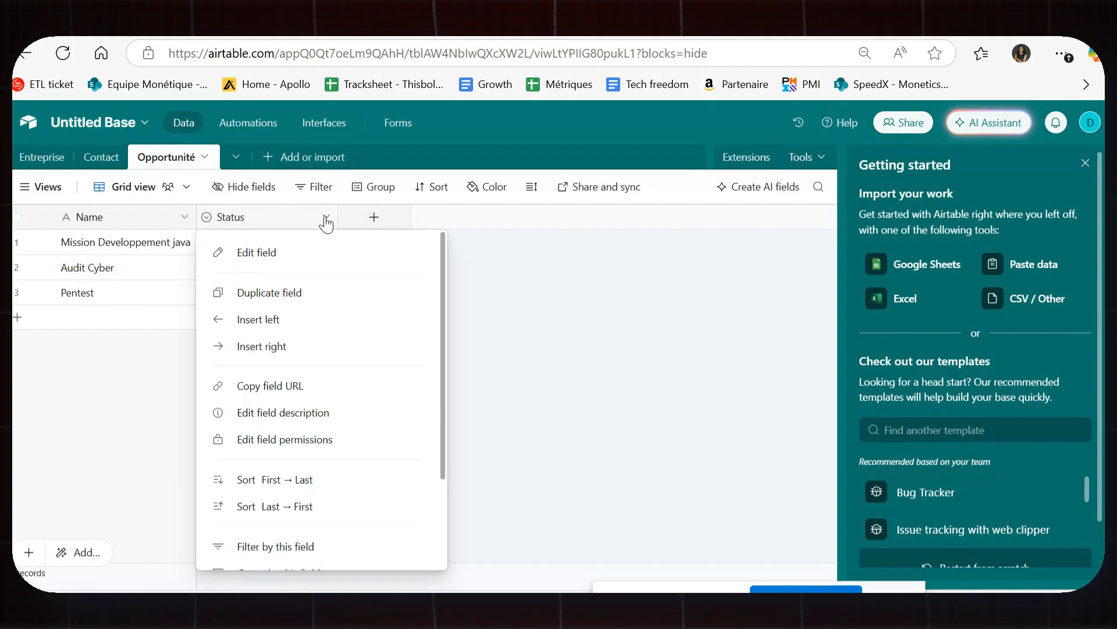
{"action": "left_click", "coordinate": [247, 222]}
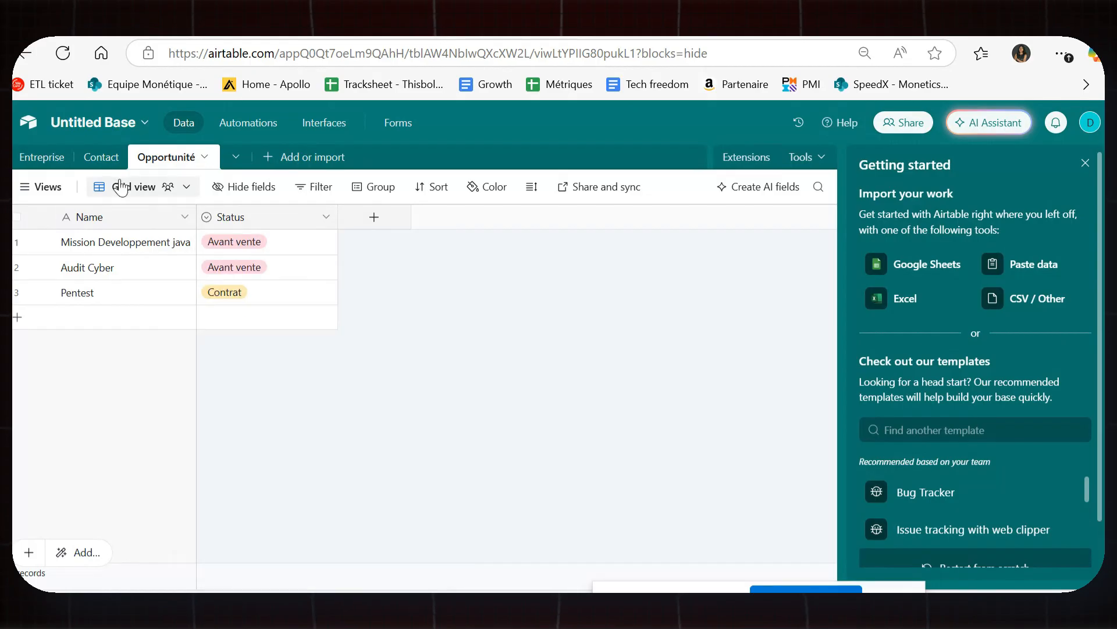
{"action": "right_click", "coordinate": [122, 250]}
{"action": "left_click", "coordinate": [124, 216]}
Review the Name field's settings and available field types, closing without changes.
{"action": "right_click", "coordinate": [124, 216]}
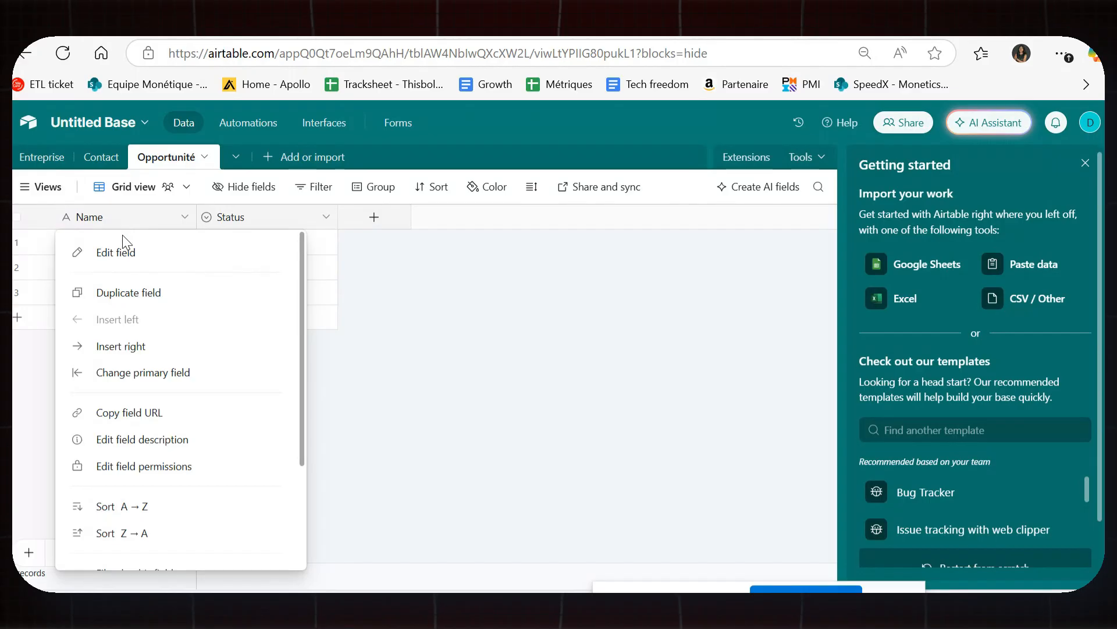
{"action": "left_click", "coordinate": [137, 250]}
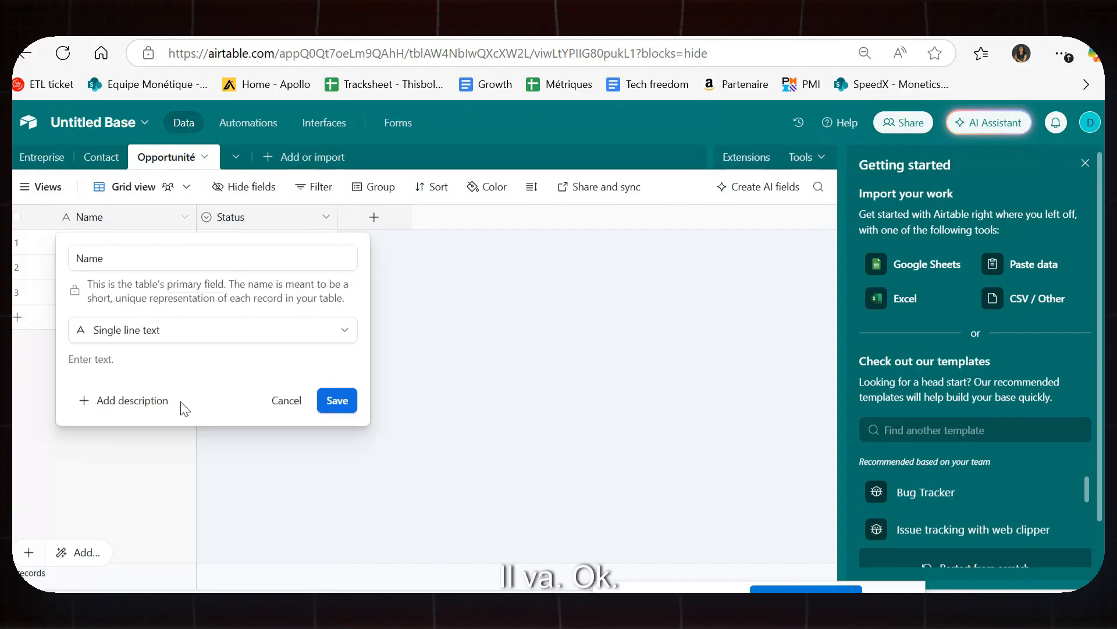
{"action": "left_click", "coordinate": [233, 338]}
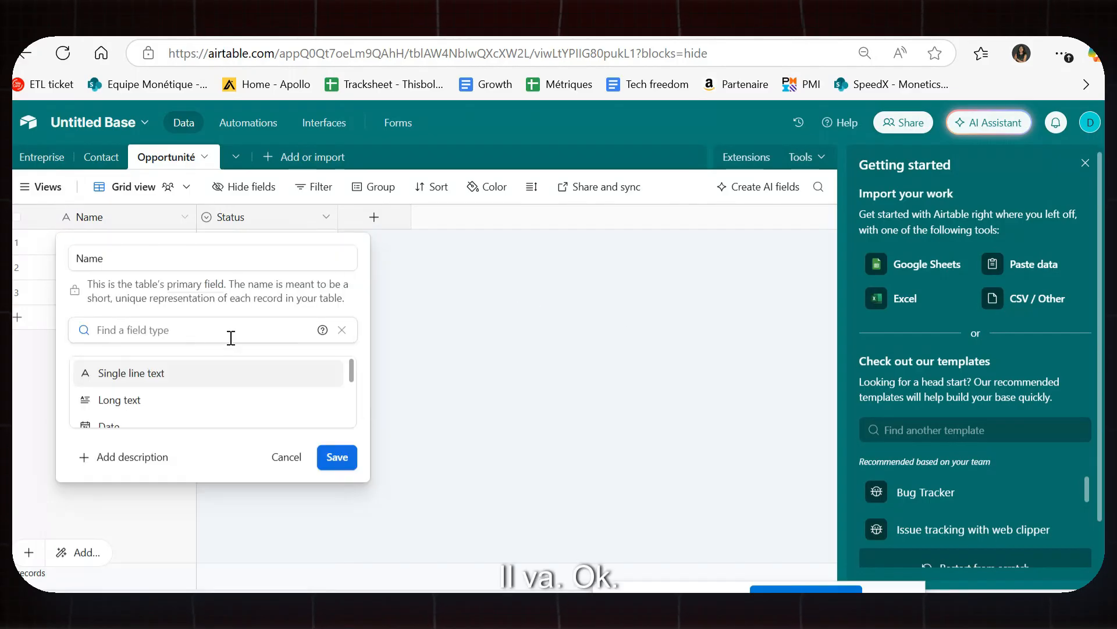
{"action": "scroll", "coordinate": [213, 384], "scroll_direction": "down", "scroll_amount": 10}
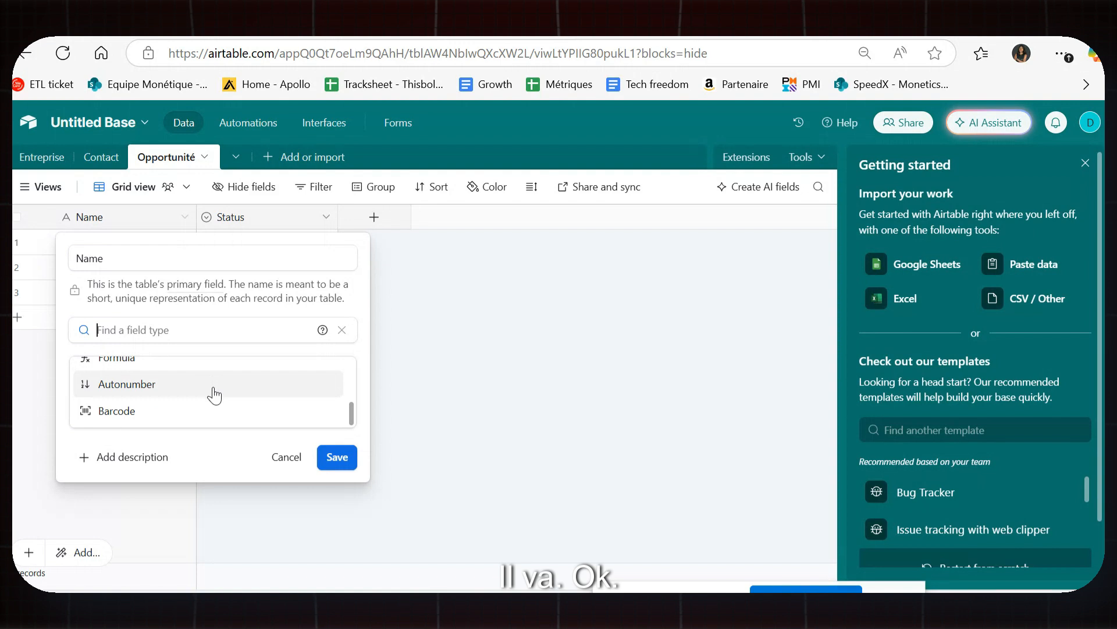
{"action": "scroll", "coordinate": [214, 395], "scroll_direction": "up", "scroll_amount": 4}
{"action": "scroll", "coordinate": [215, 395], "scroll_direction": "up", "scroll_amount": 5}
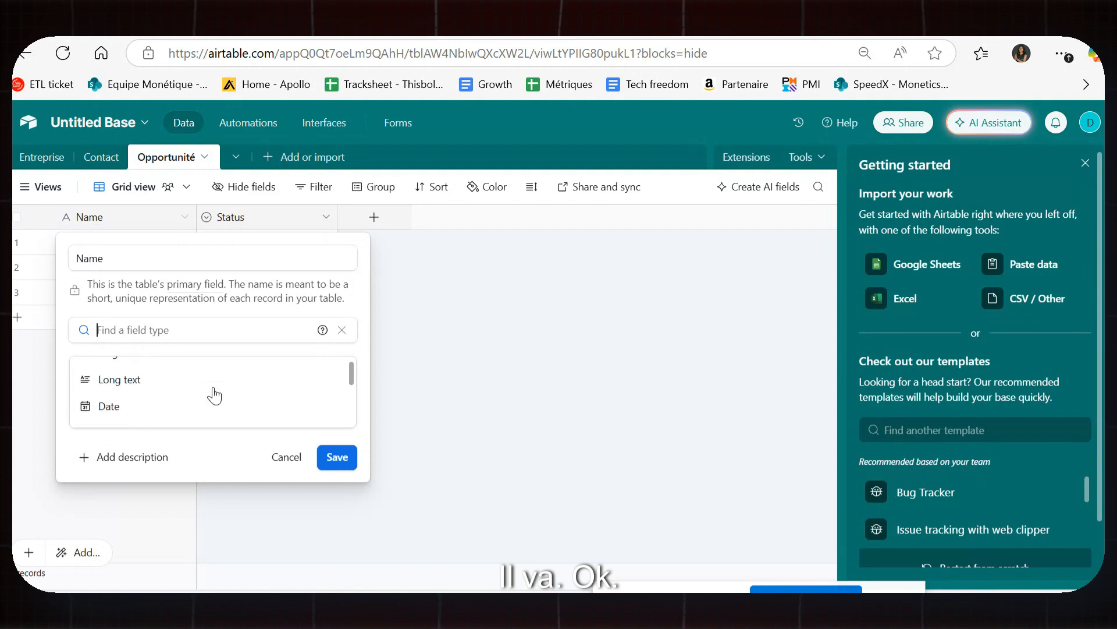
{"action": "left_click", "coordinate": [410, 355]}
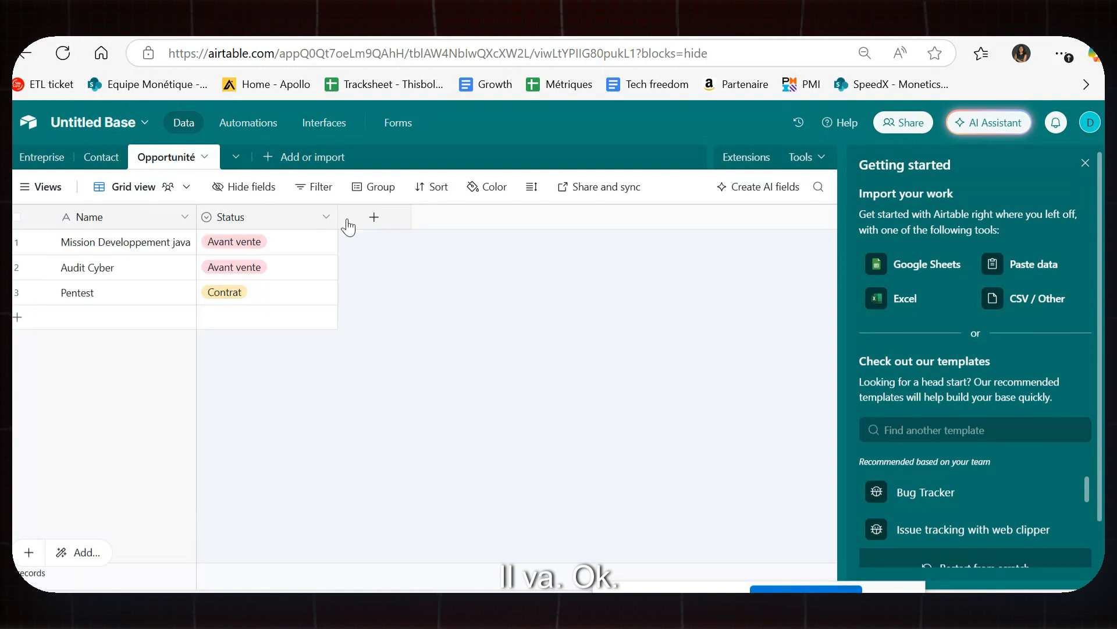
Check the Contact table, then return to Opportunité and select its three record names.
{"action": "left_click", "coordinate": [101, 158]}
{"action": "left_click", "coordinate": [171, 157]}
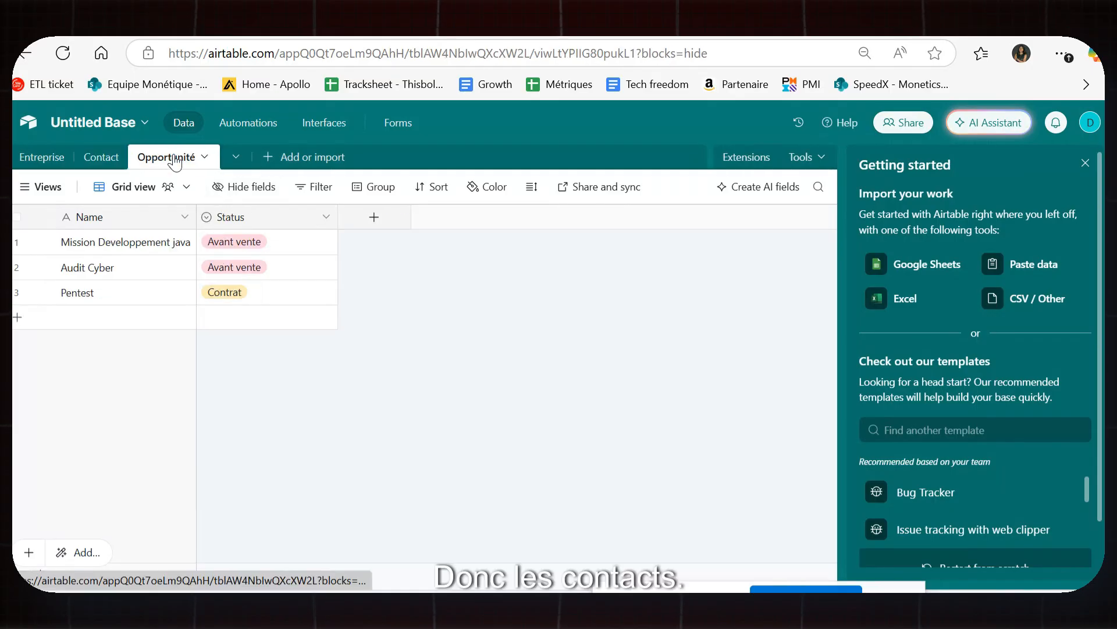
{"action": "left_click", "coordinate": [146, 252]}
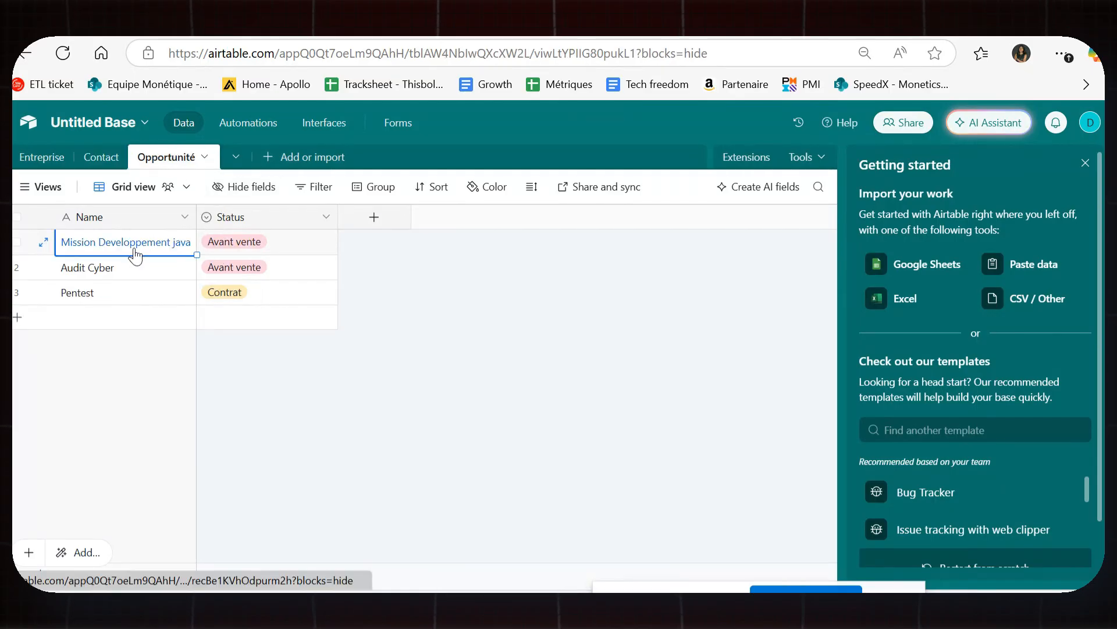
{"action": "left_click", "coordinate": [139, 265]}
{"action": "left_click", "coordinate": [139, 298]}
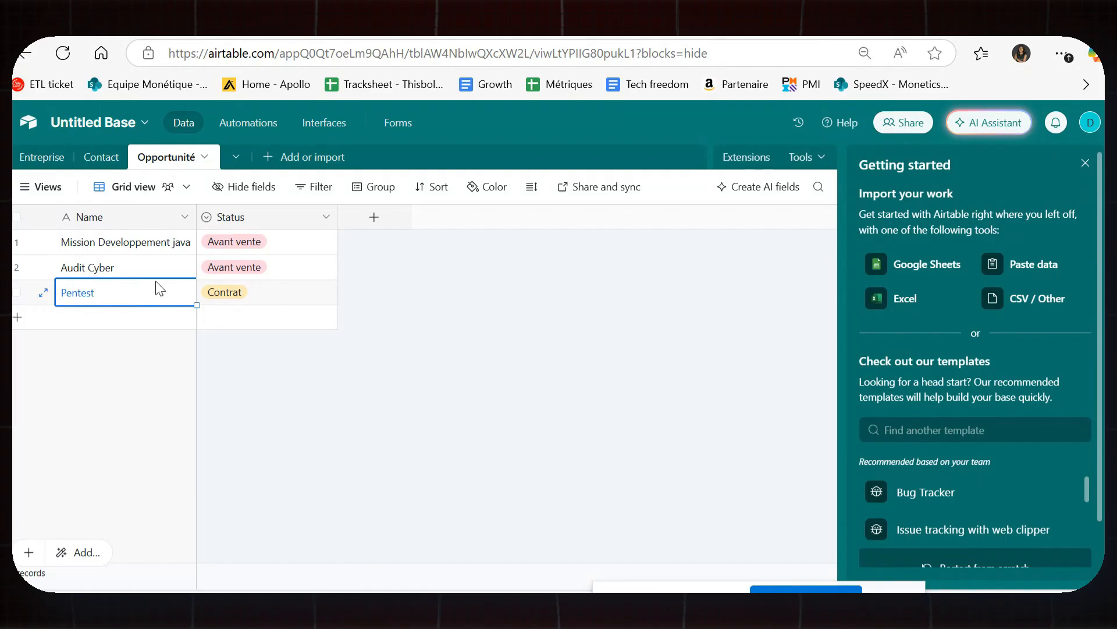
{"action": "left_click", "coordinate": [102, 162]}
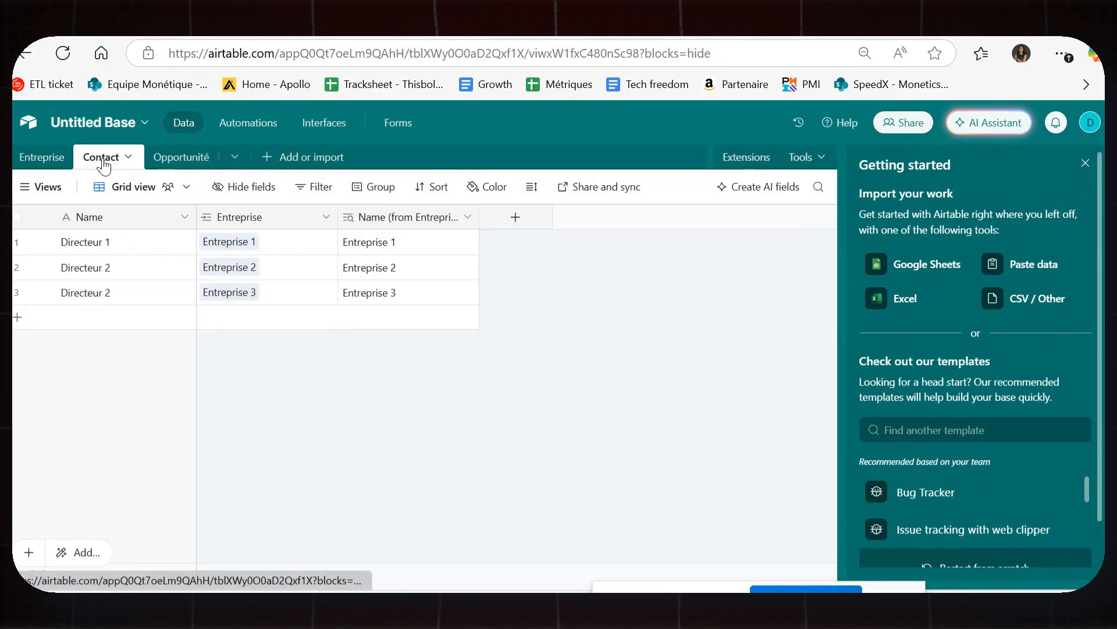
{"action": "left_click", "coordinate": [176, 166]}
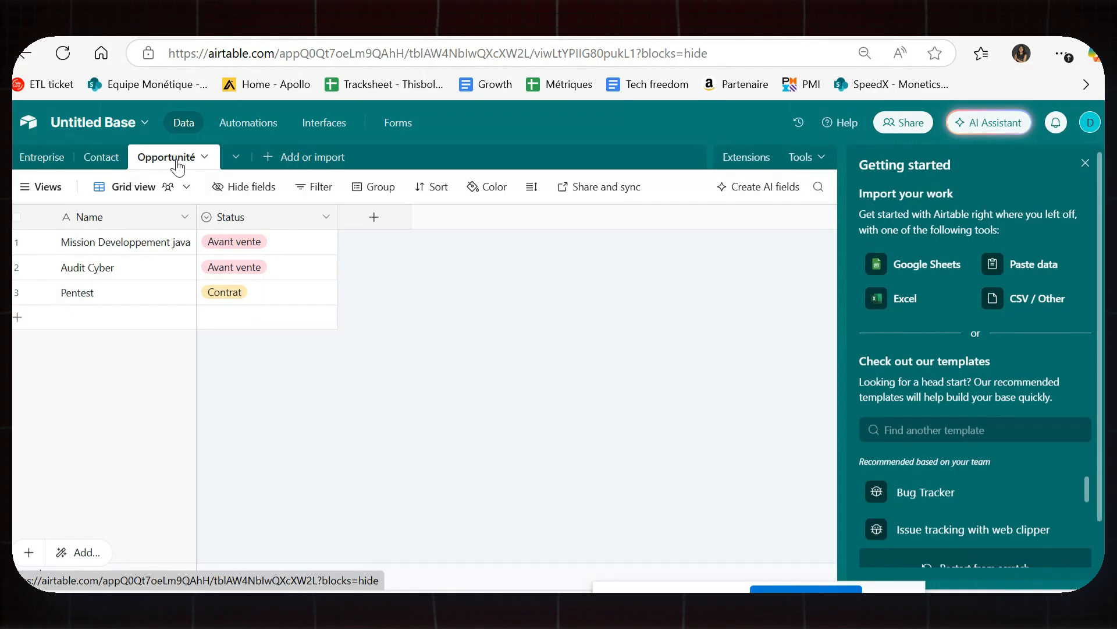
Look at the Opportunité table options and the list of all tables, then close them.
{"action": "left_click", "coordinate": [173, 159]}
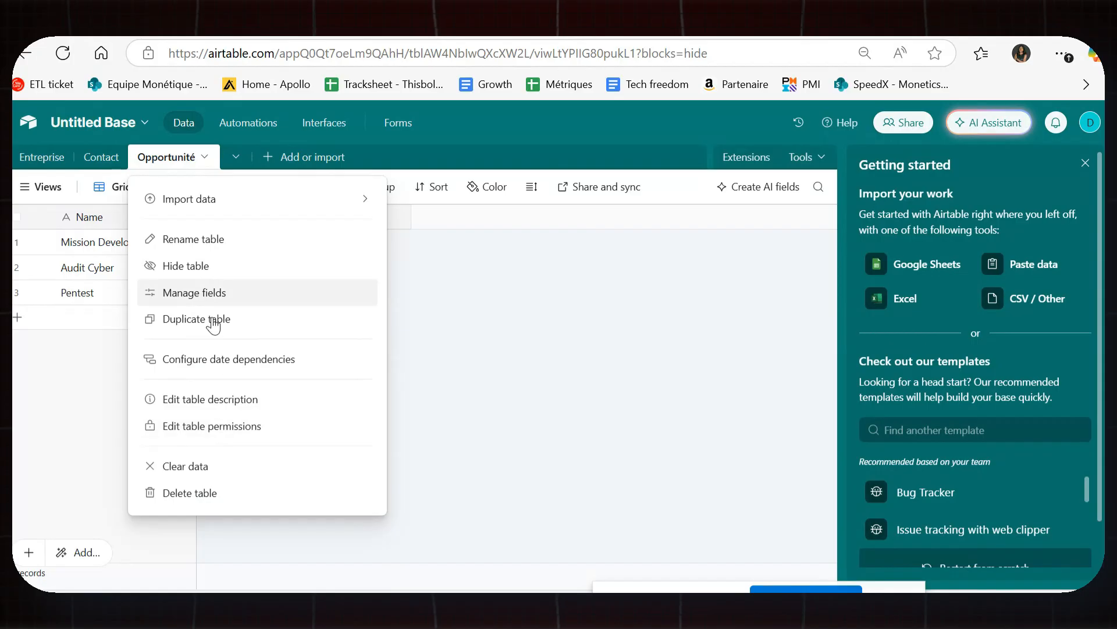
{"action": "left_click", "coordinate": [438, 390]}
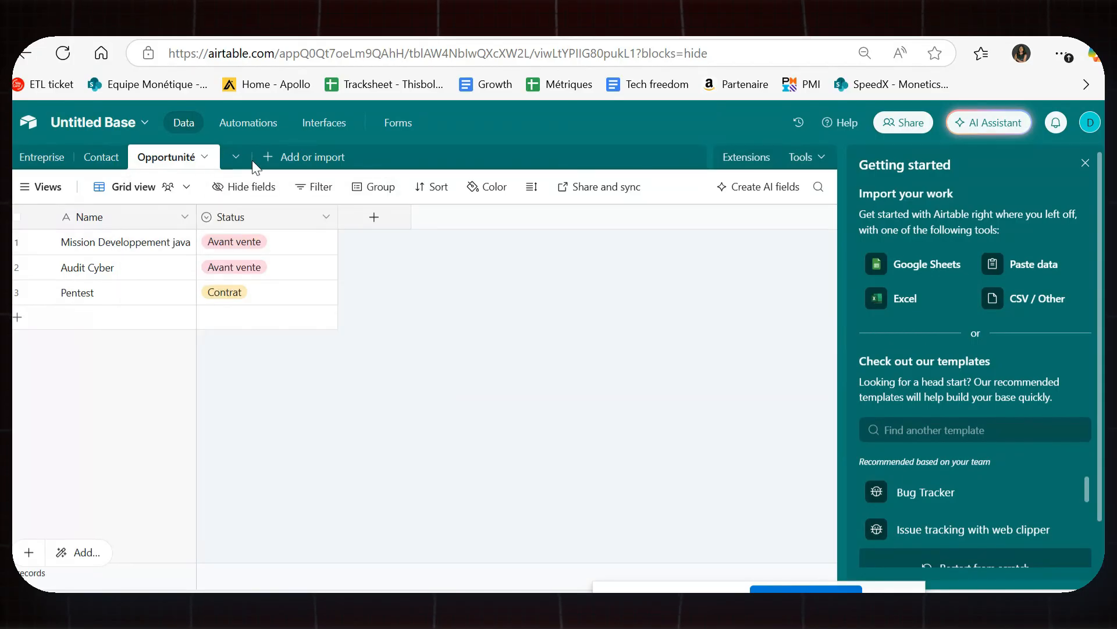
{"action": "left_click", "coordinate": [236, 156]}
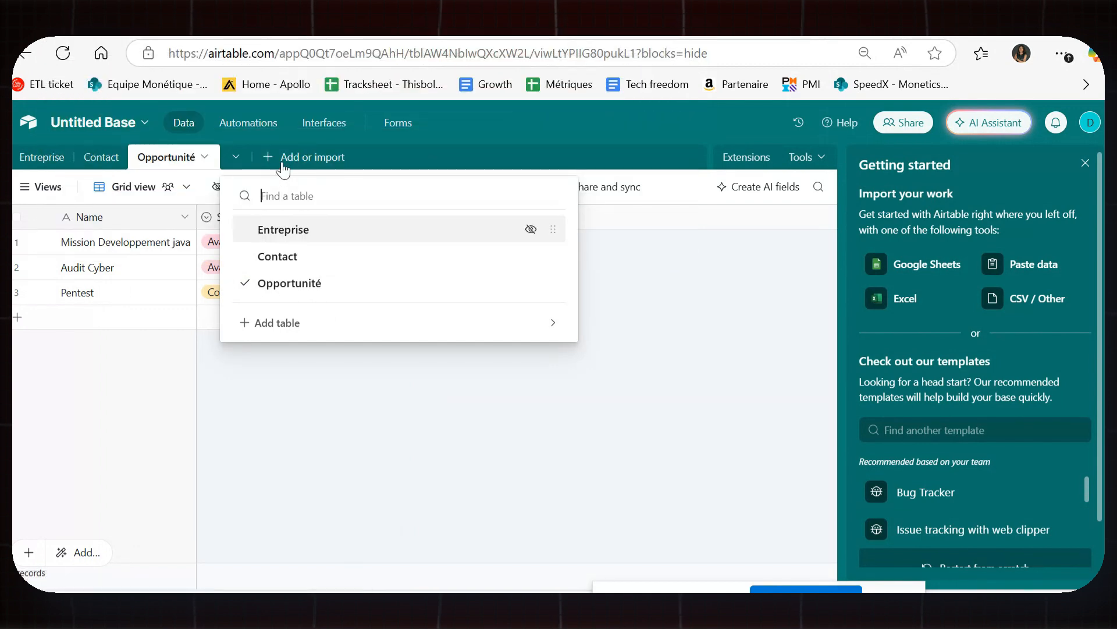
{"action": "key", "text": "Escape"}
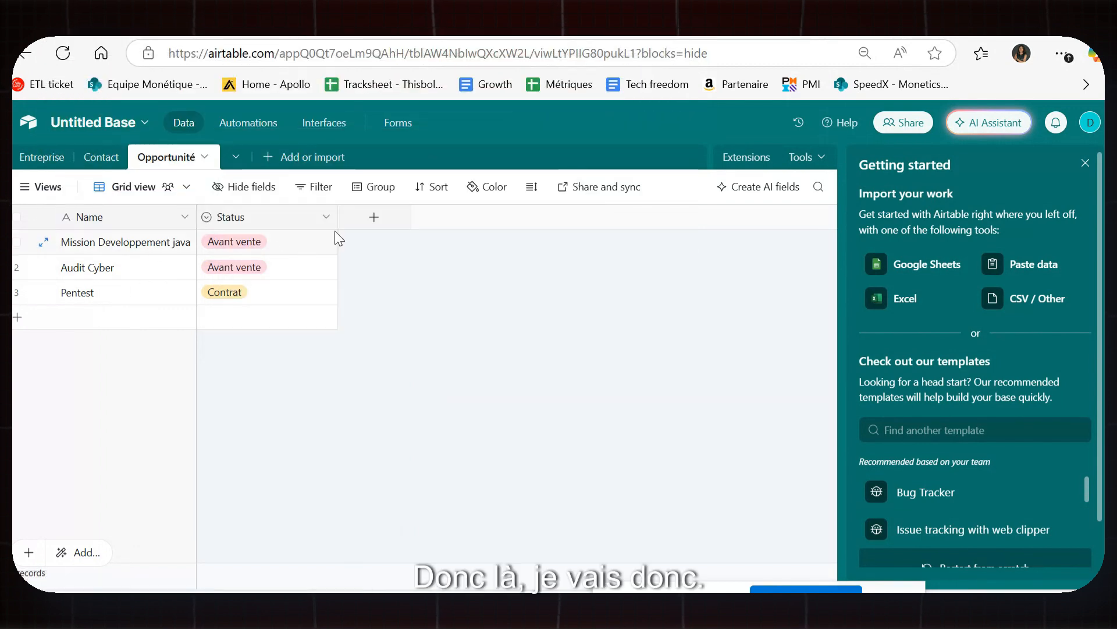
Add an Entreprise link field to Opportunité, allowing only one linked company per record.
{"action": "left_click", "coordinate": [372, 217]}
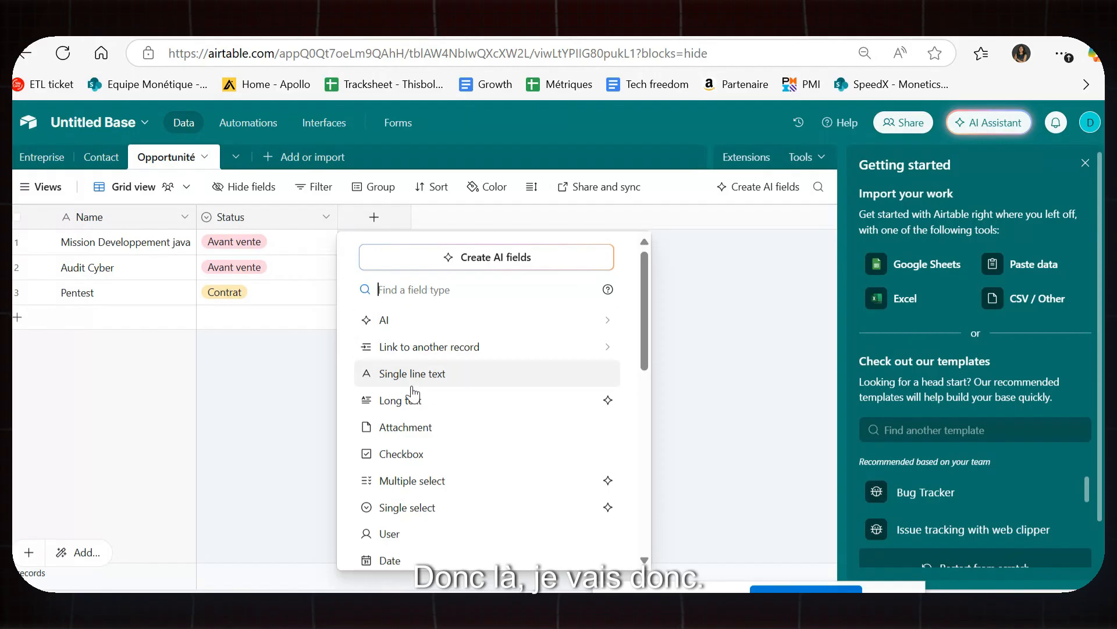
{"action": "left_click", "coordinate": [430, 348]}
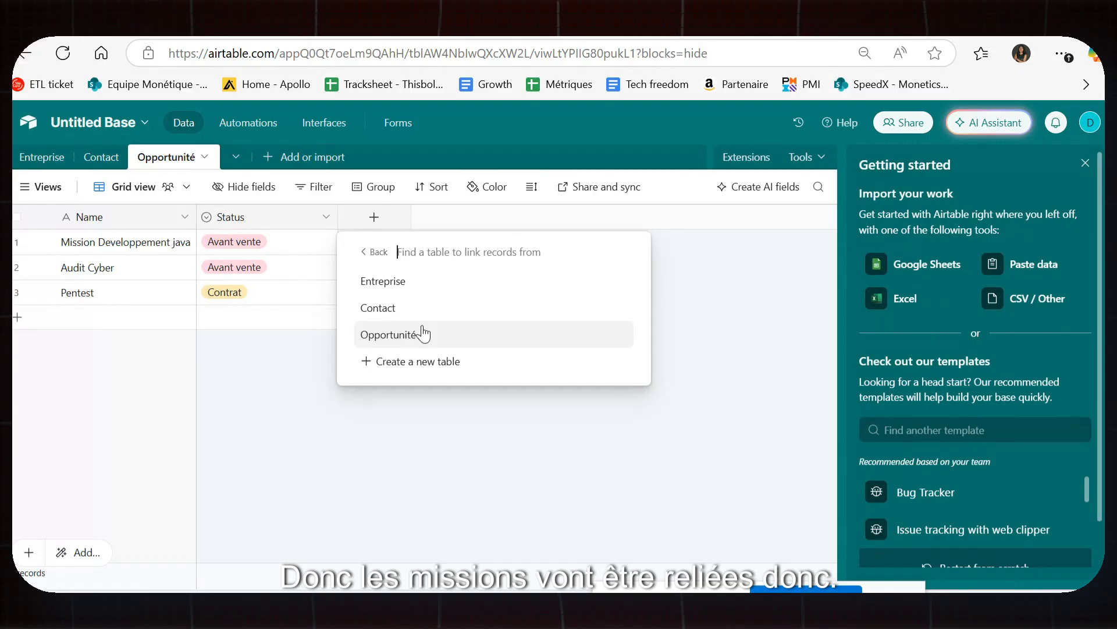
{"action": "left_click", "coordinate": [429, 284]}
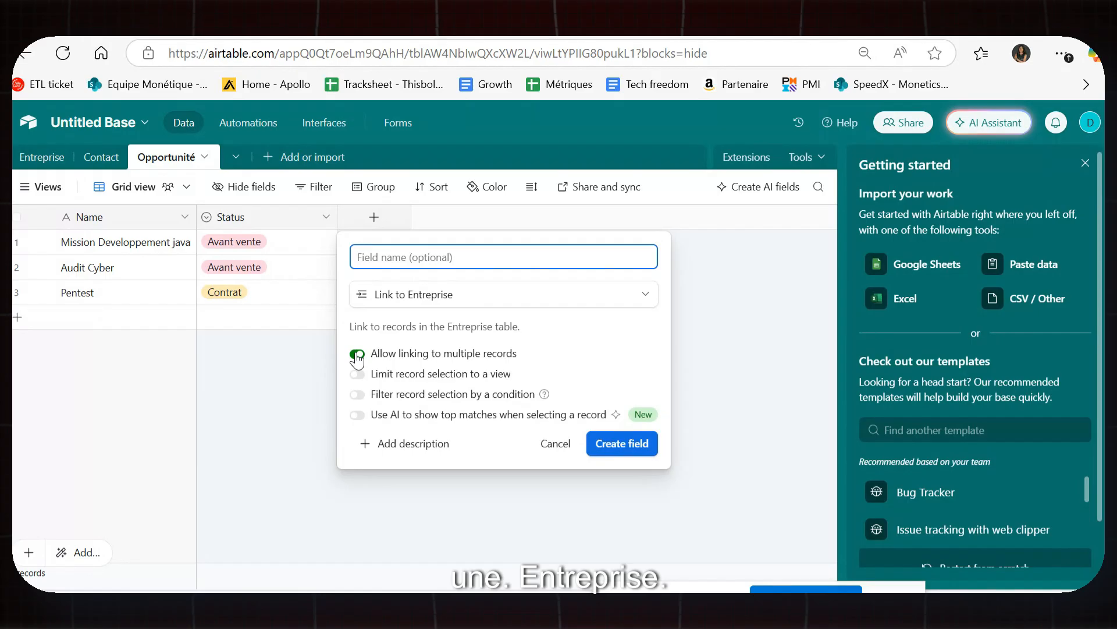
{"action": "left_click", "coordinate": [358, 354]}
{"action": "left_click", "coordinate": [633, 446]}
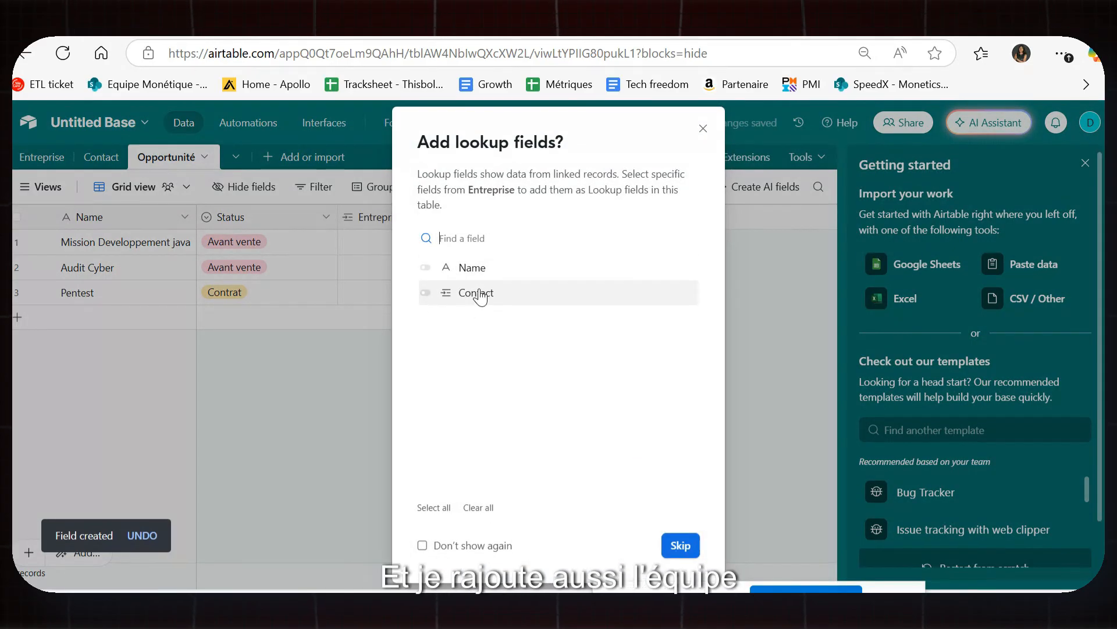
Add lookup fields for the linked company's Name and Contact.
{"action": "left_click", "coordinate": [482, 268]}
{"action": "left_click", "coordinate": [490, 294]}
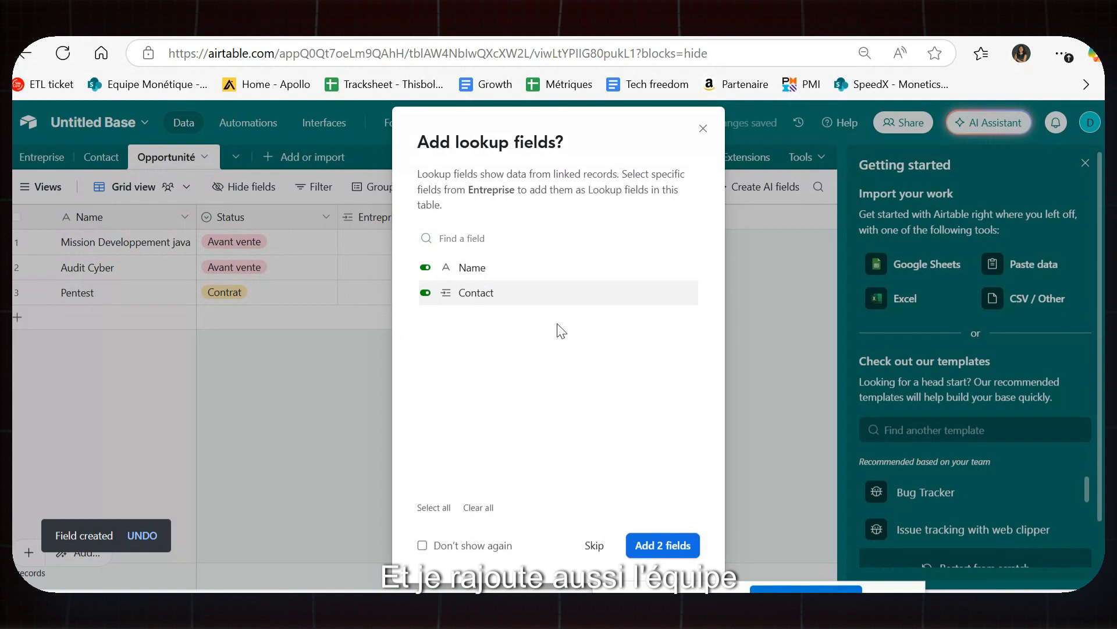
{"action": "left_click", "coordinate": [660, 545]}
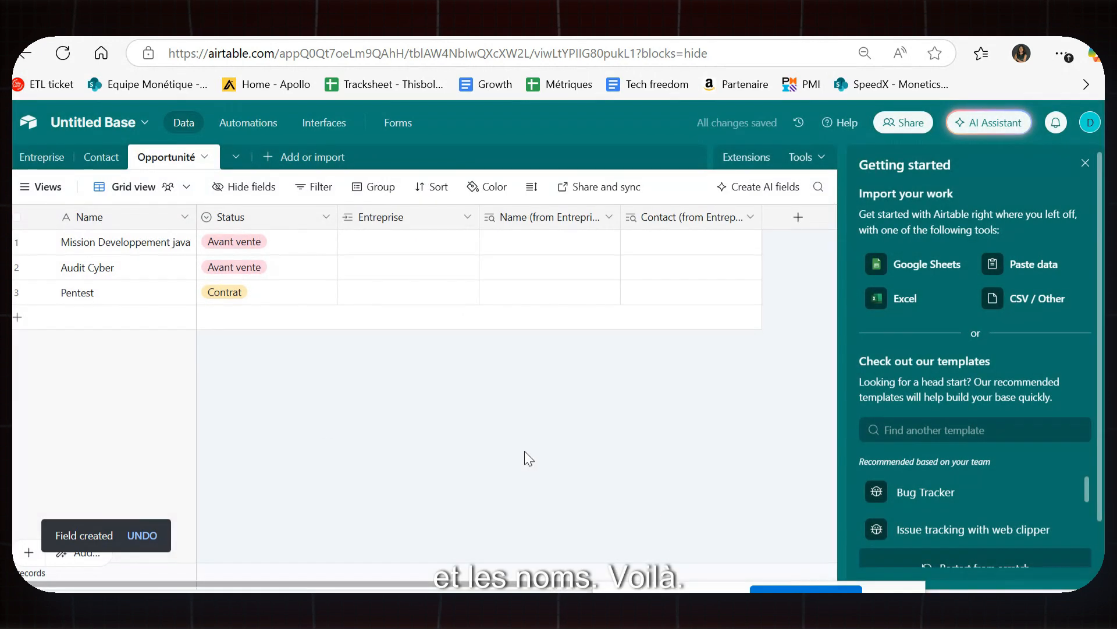
Link Mission Developpement java to Entreprise 1 and Audit Cyber to Entreprise 2.
{"action": "left_click", "coordinate": [411, 239]}
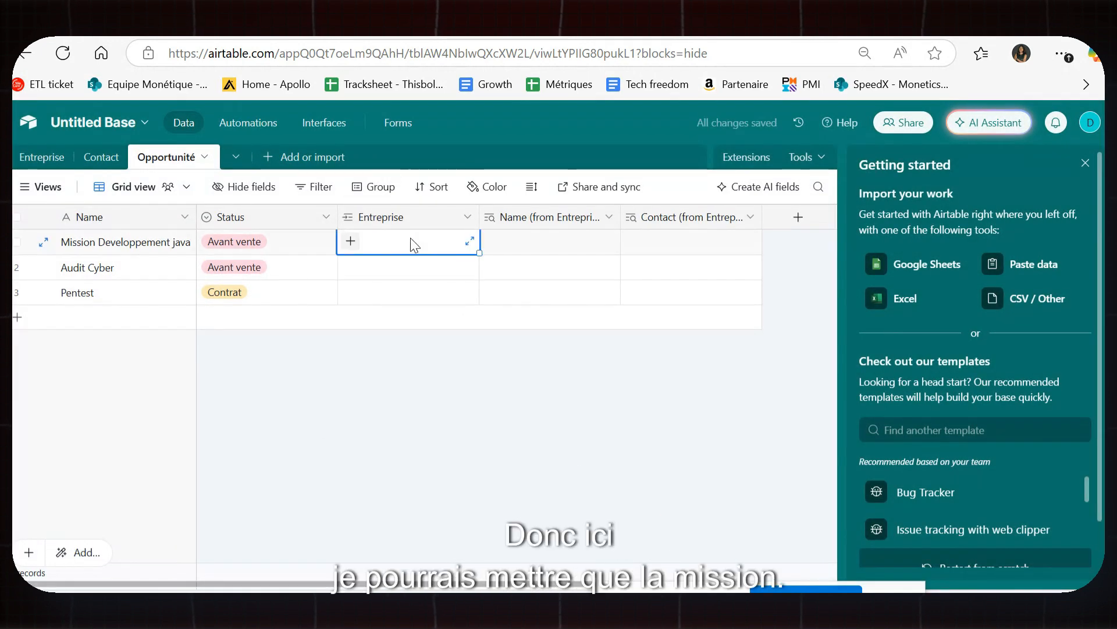
{"action": "left_click", "coordinate": [351, 241]}
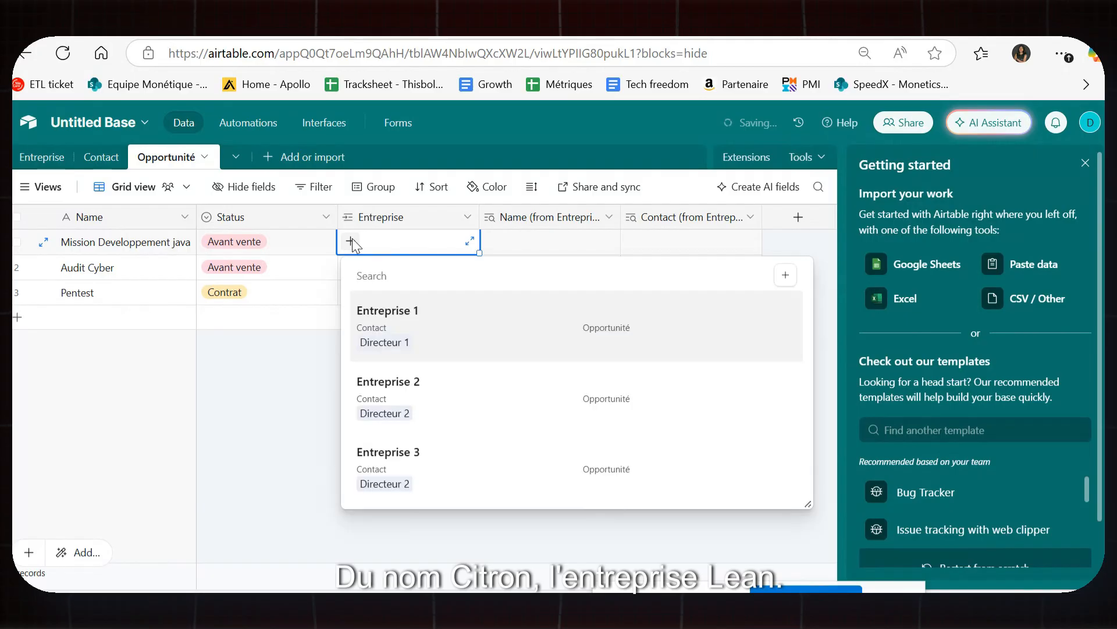
{"action": "left_click", "coordinate": [427, 331]}
{"action": "left_click", "coordinate": [396, 268]}
{"action": "left_click", "coordinate": [351, 266]}
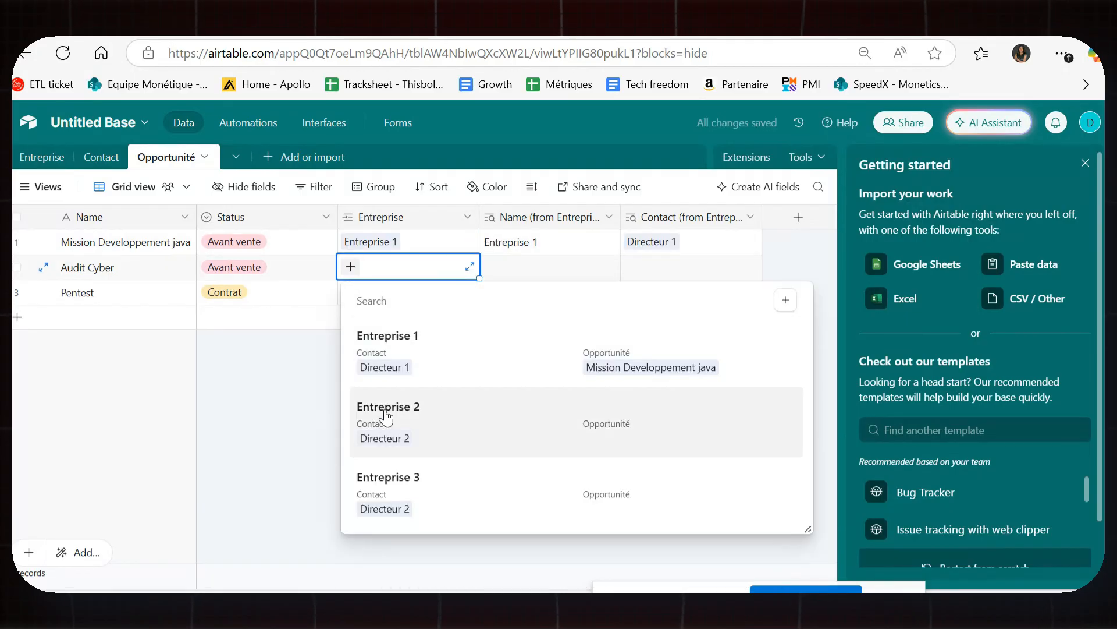
{"action": "left_click", "coordinate": [387, 416]}
Link Pentest to Entreprise 3 and deselect the cell.
{"action": "left_click", "coordinate": [377, 298]}
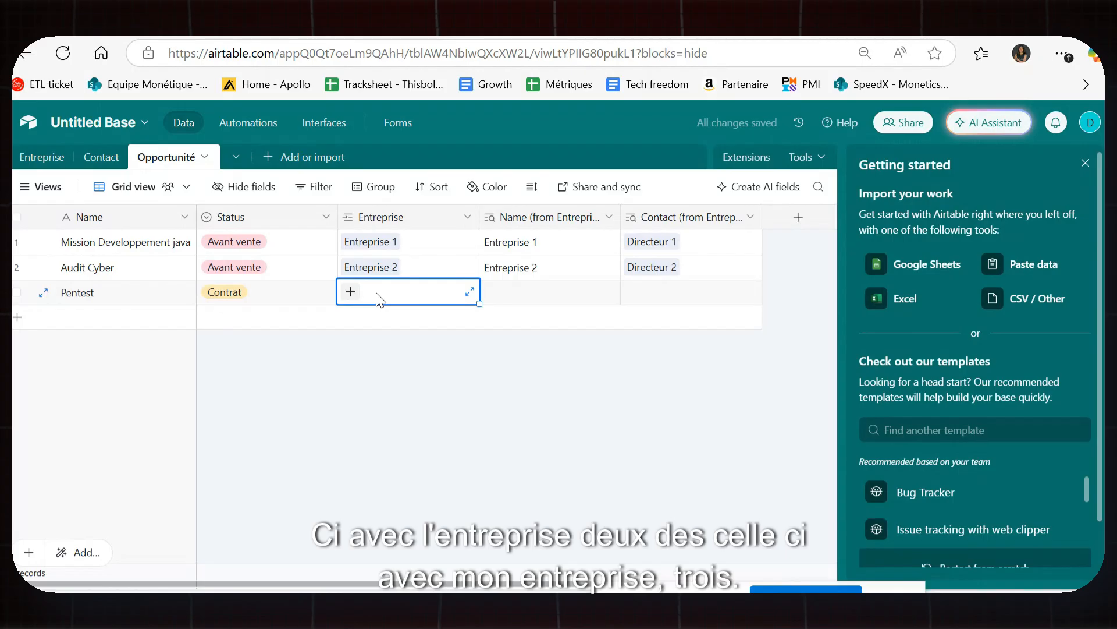
{"action": "left_click", "coordinate": [350, 291]}
{"action": "left_click", "coordinate": [406, 528]}
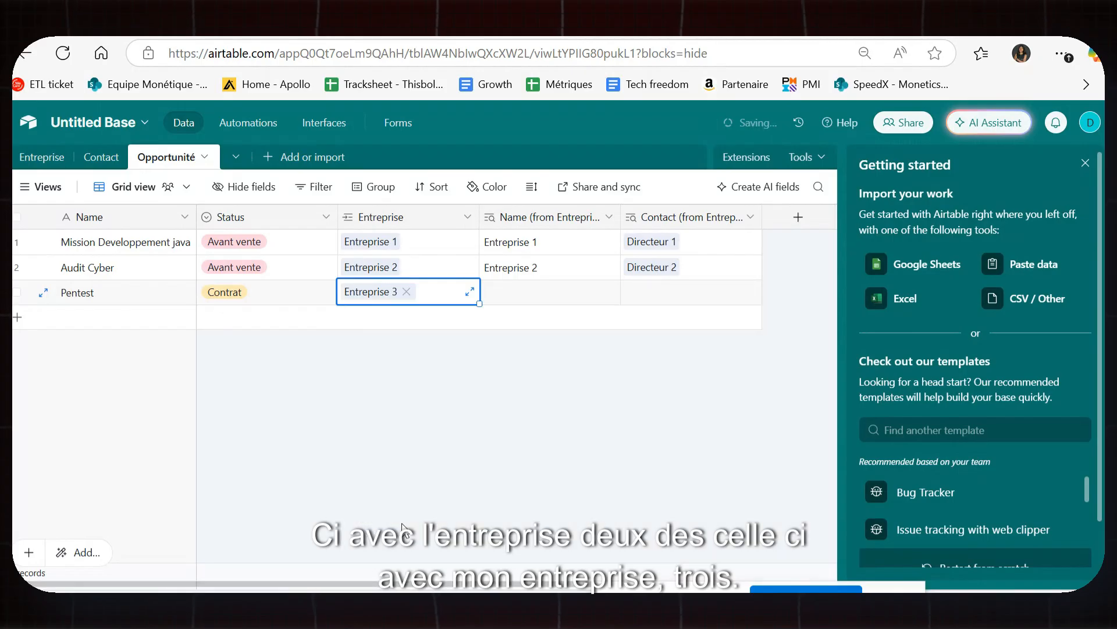
{"action": "left_click", "coordinate": [436, 385]}
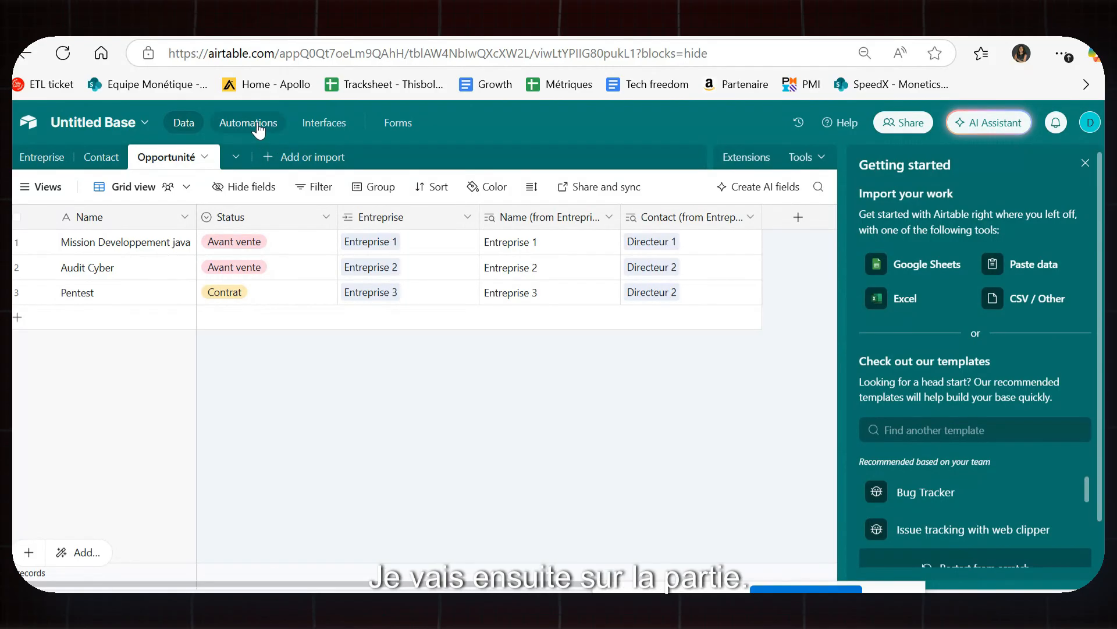
Start a custom-built interface with a briefcase icon.
{"action": "left_click", "coordinate": [325, 121]}
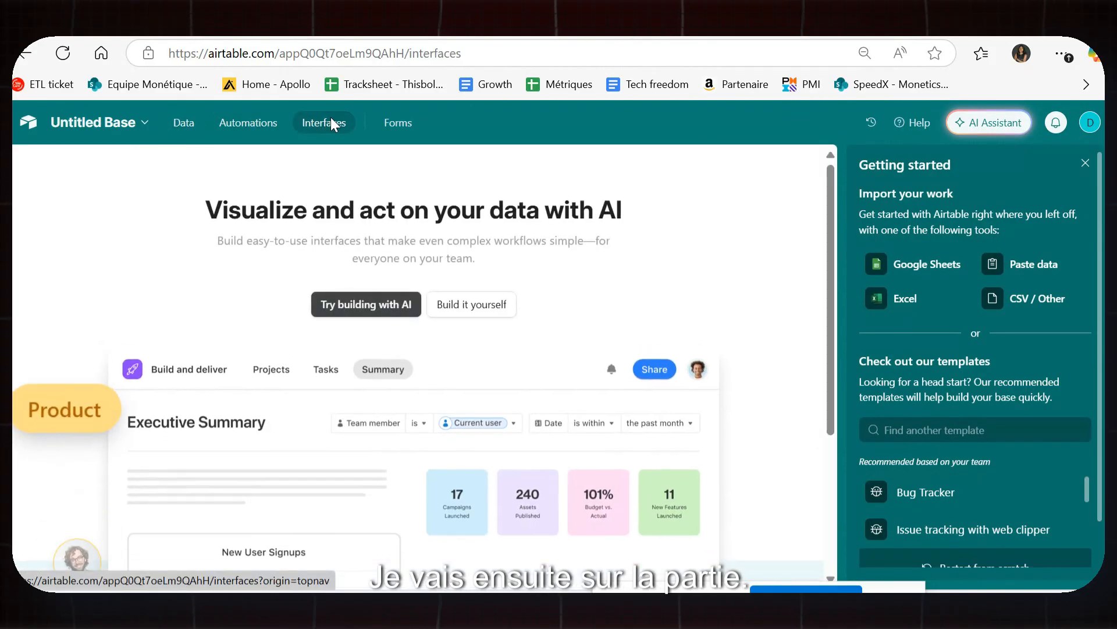
{"action": "left_click", "coordinate": [472, 305]}
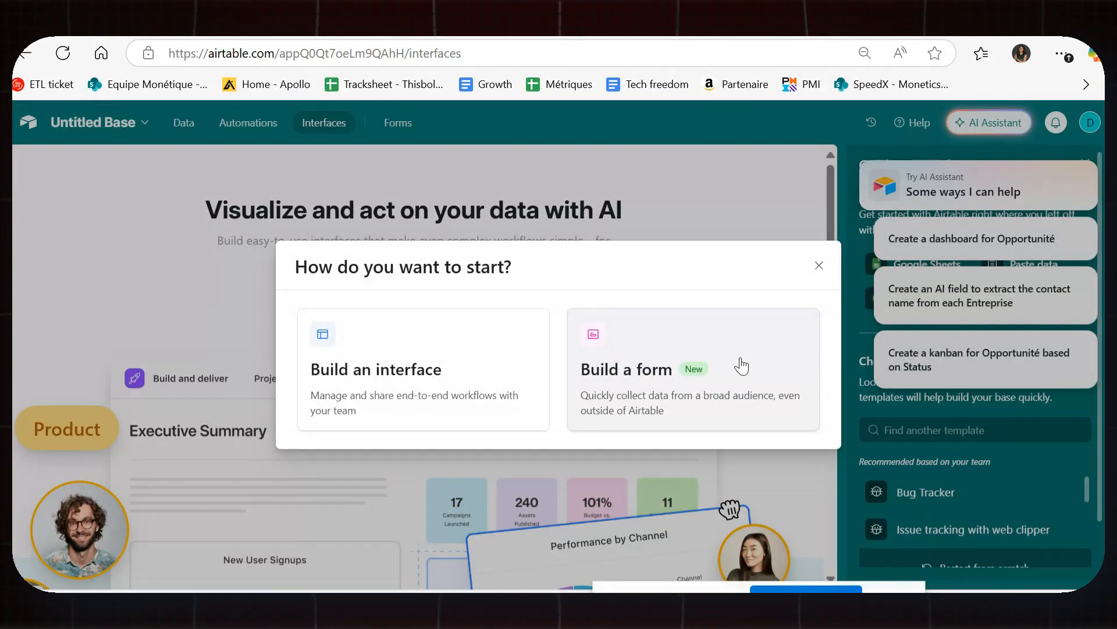
{"action": "left_click", "coordinate": [518, 367]}
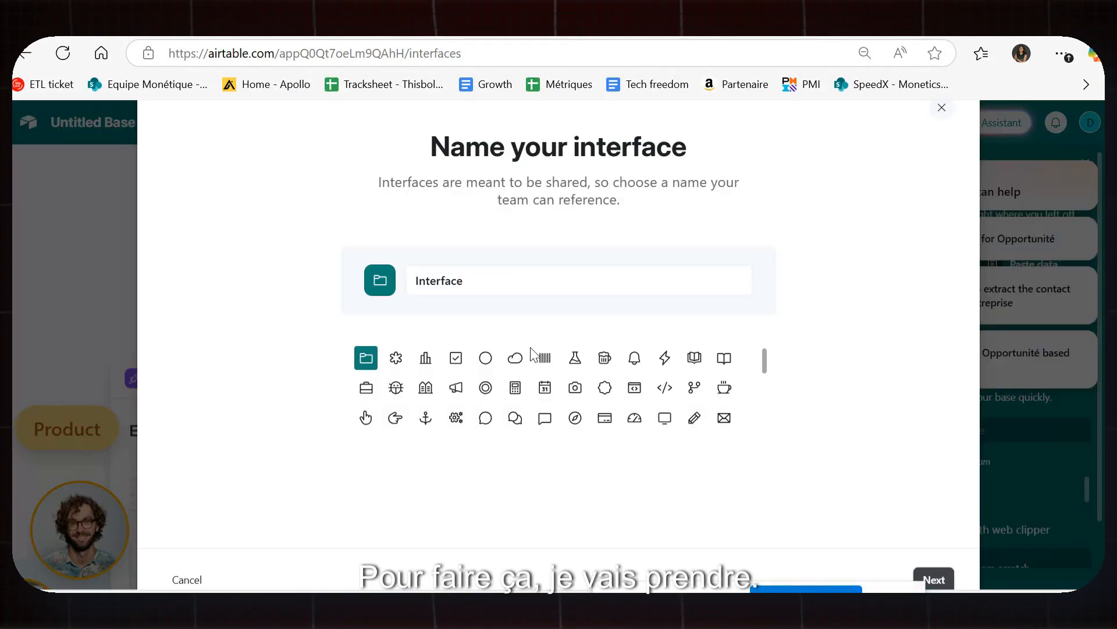
{"action": "left_click", "coordinate": [366, 388]}
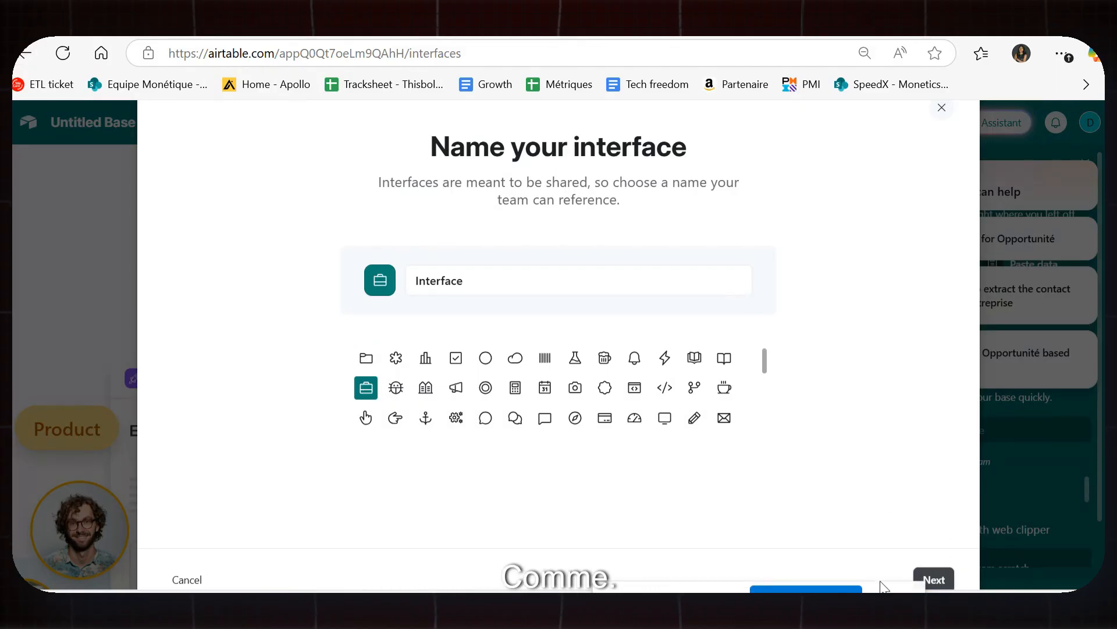
{"action": "left_click", "coordinate": [933, 579]}
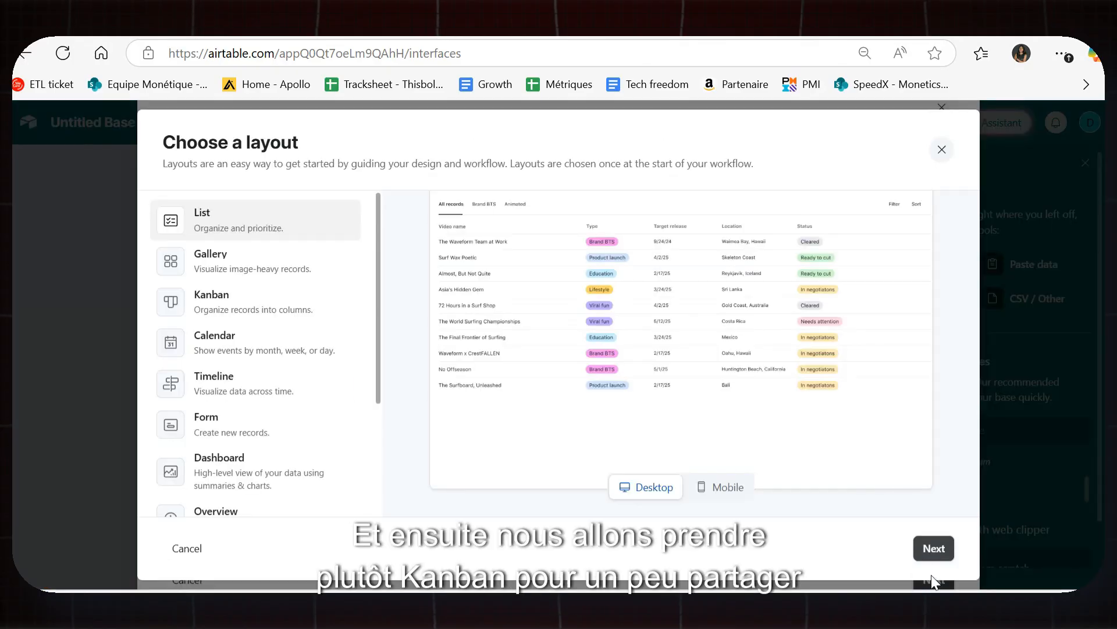
Choose the Kanban layout on the Opportunité table, grouped by Status, and finish.
{"action": "left_click", "coordinate": [240, 312]}
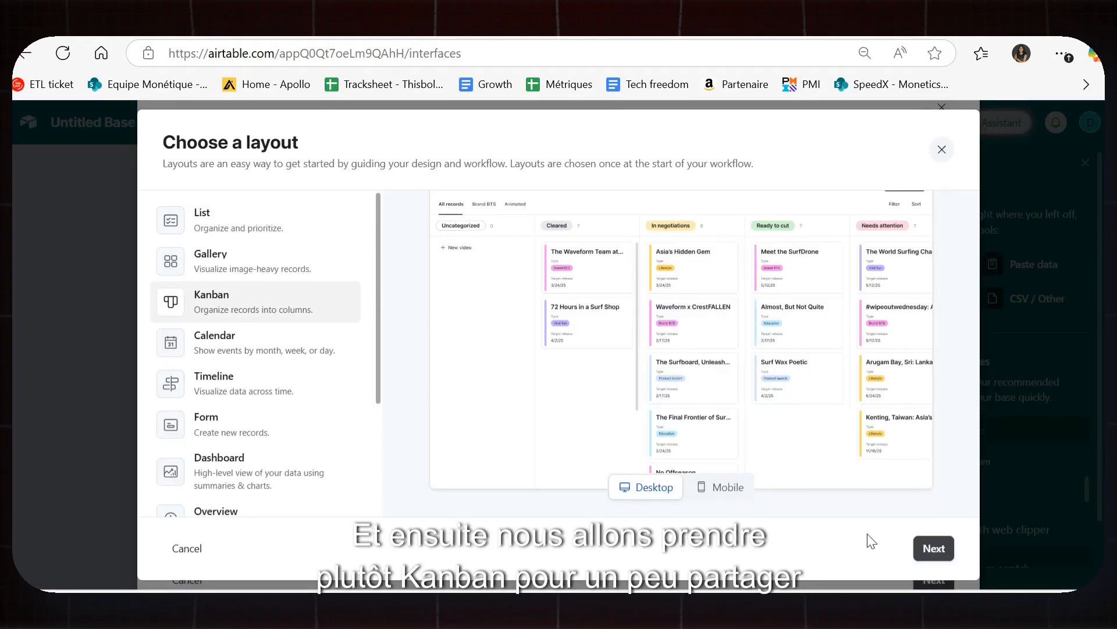
{"action": "left_click", "coordinate": [934, 550]}
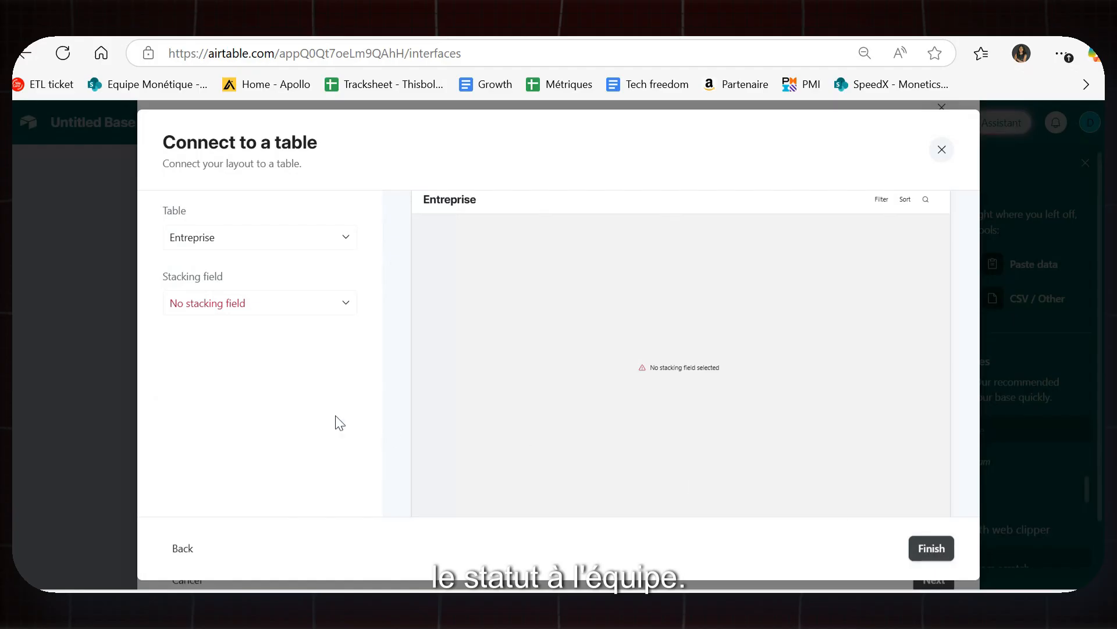
{"action": "left_click", "coordinate": [303, 309]}
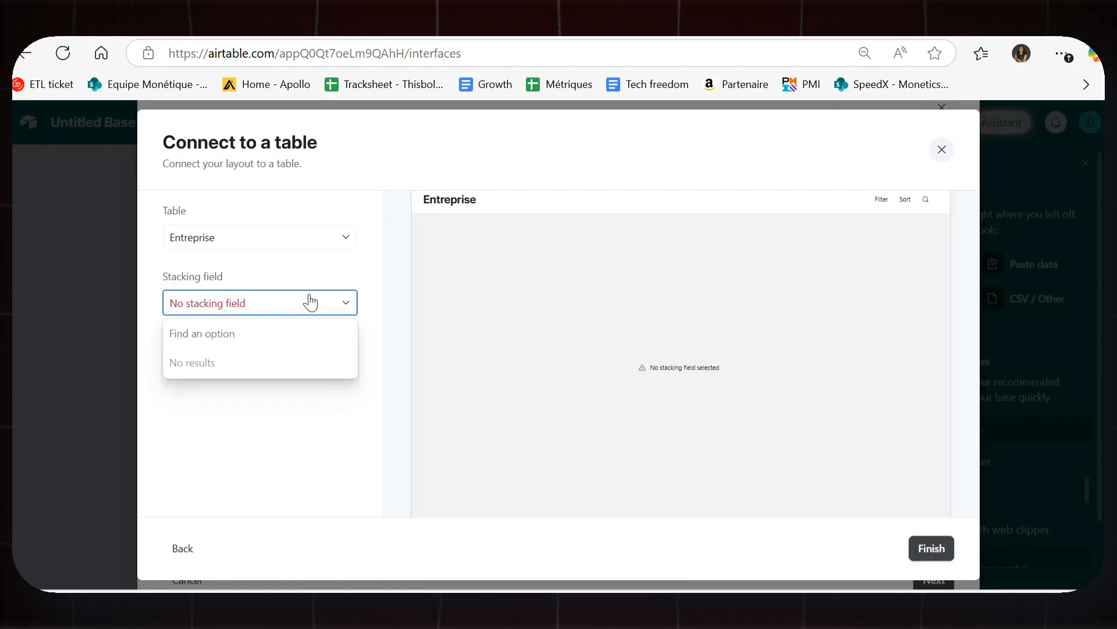
{"action": "left_click", "coordinate": [324, 243]}
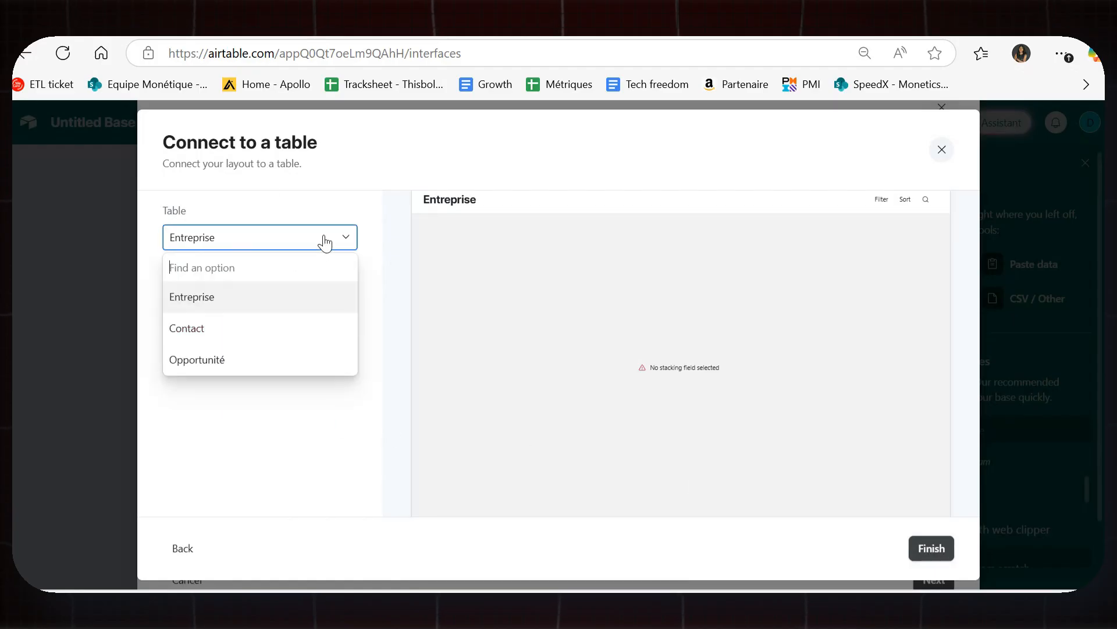
{"action": "left_click", "coordinate": [274, 300]}
{"action": "left_click", "coordinate": [320, 309]}
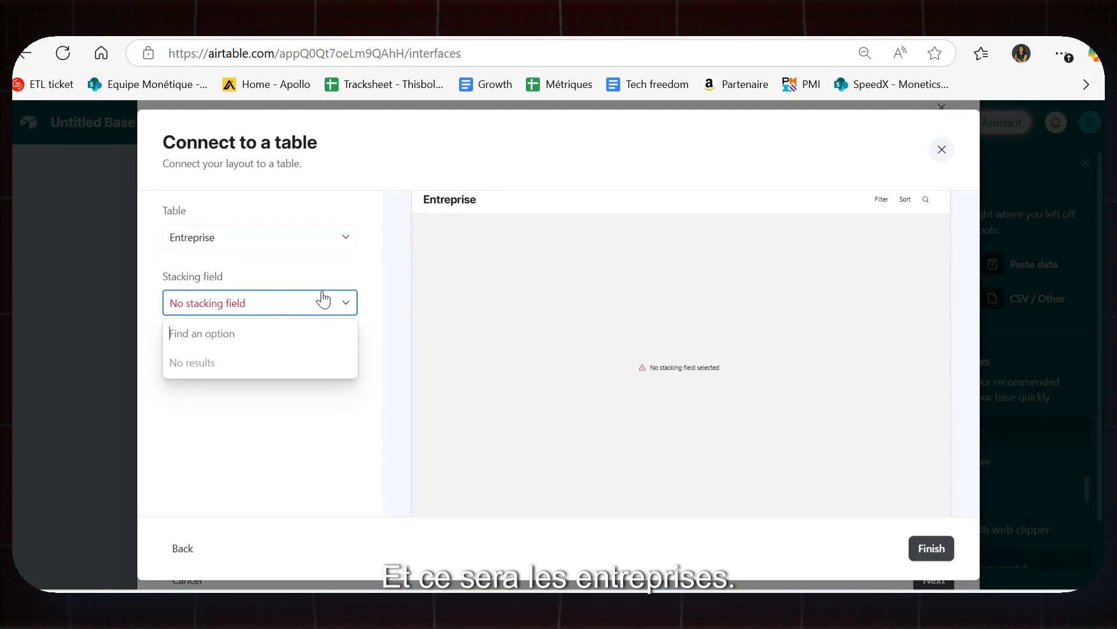
{"action": "left_click", "coordinate": [330, 237]}
{"action": "left_click", "coordinate": [256, 365]}
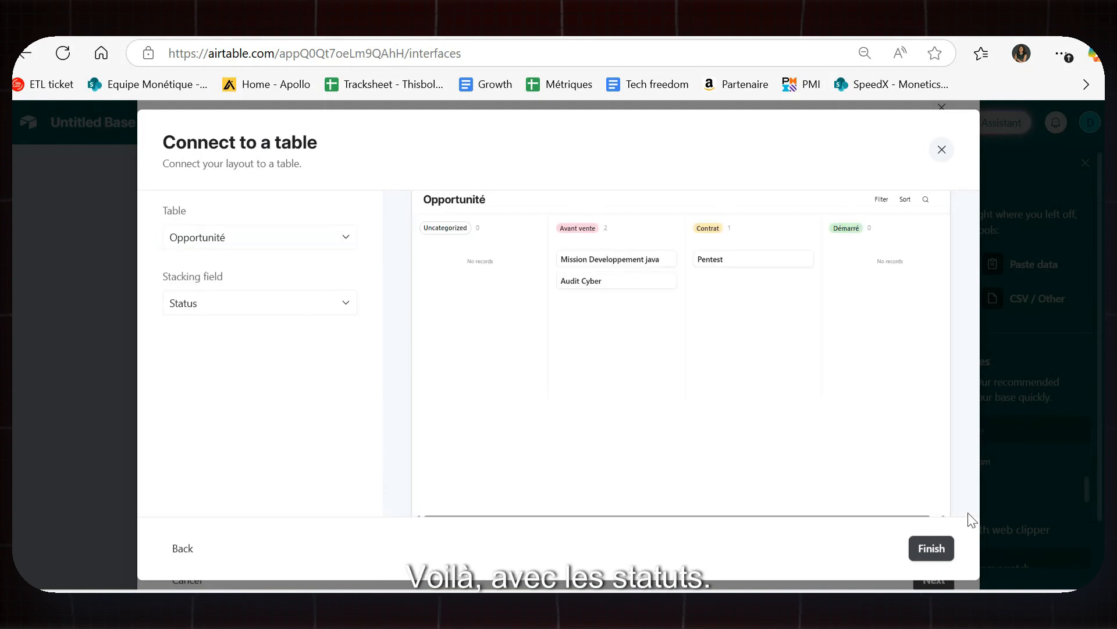
{"action": "left_click", "coordinate": [932, 547]}
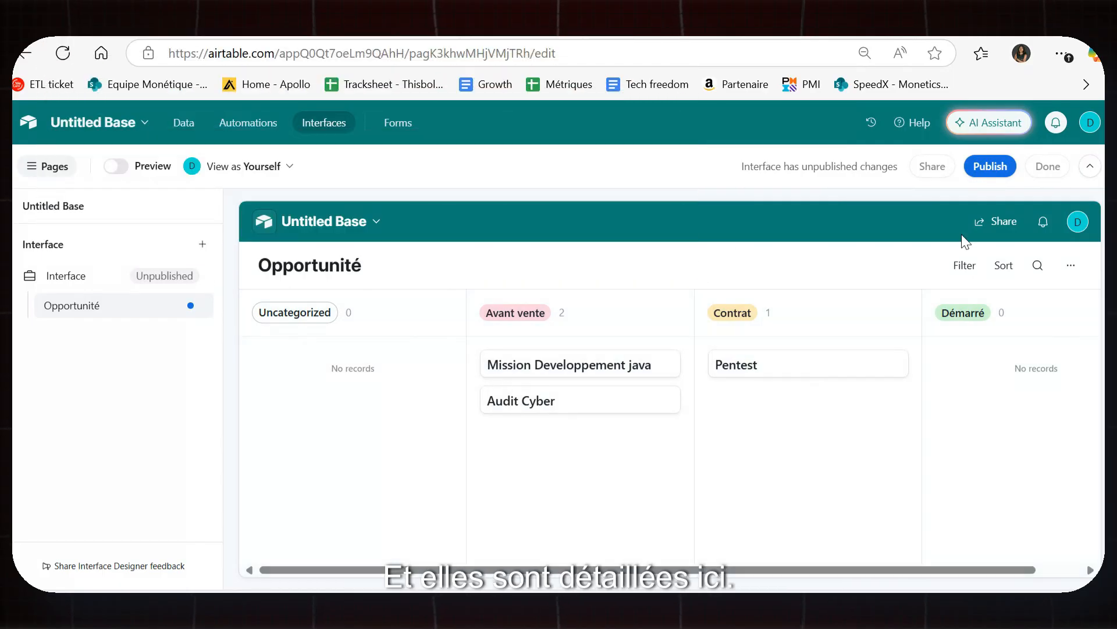
Publish the kanban interface, confirm, and choose Not now for sharing with users.
{"action": "left_click", "coordinate": [991, 166]}
{"action": "left_click", "coordinate": [721, 432]}
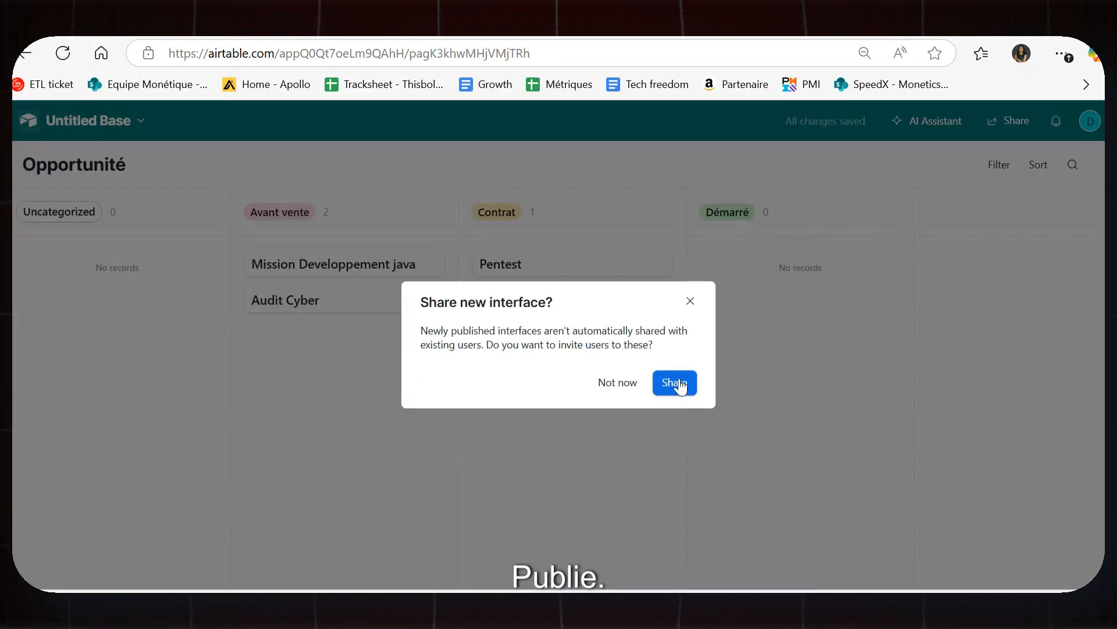
{"action": "left_click", "coordinate": [620, 381]}
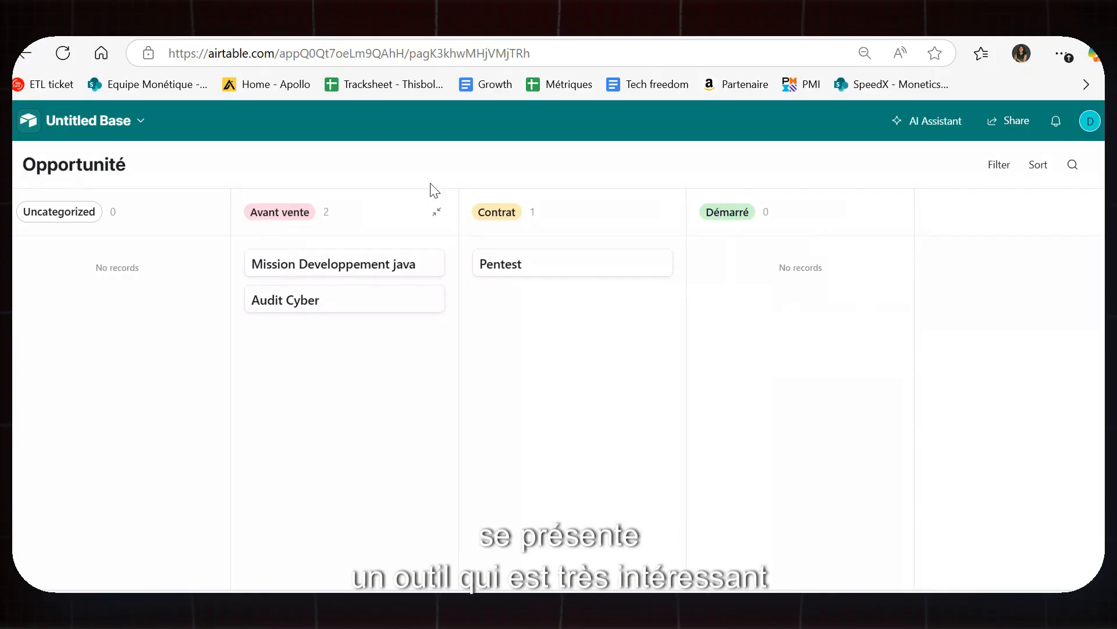
Return to Edit pages from the base menu, then switch to the Automations tab.
{"action": "left_click", "coordinate": [142, 123]}
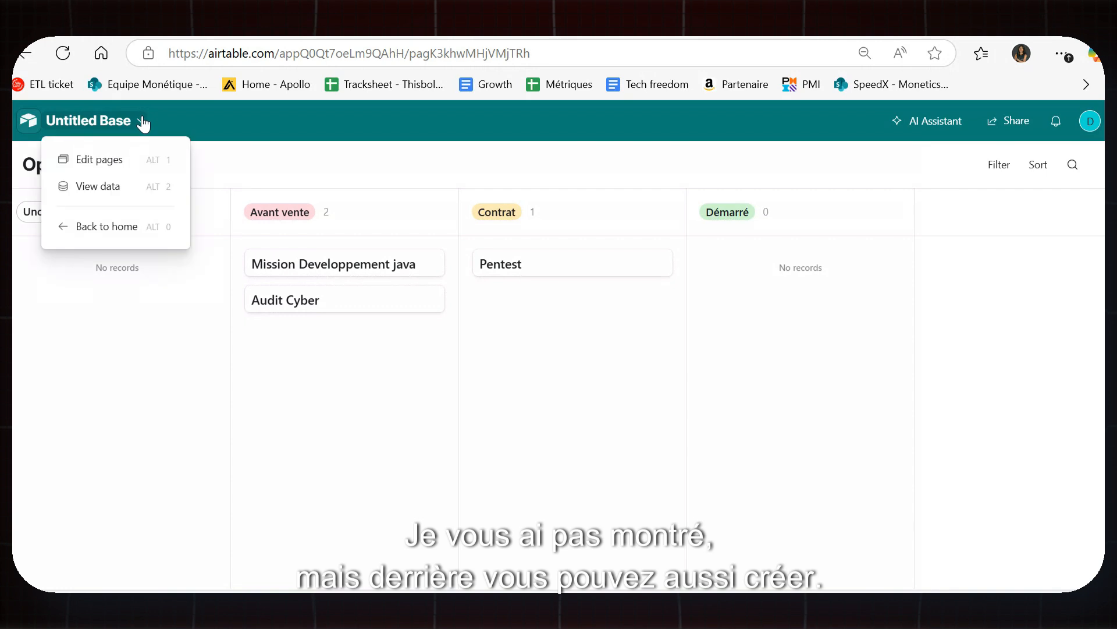
{"action": "left_click", "coordinate": [112, 159]}
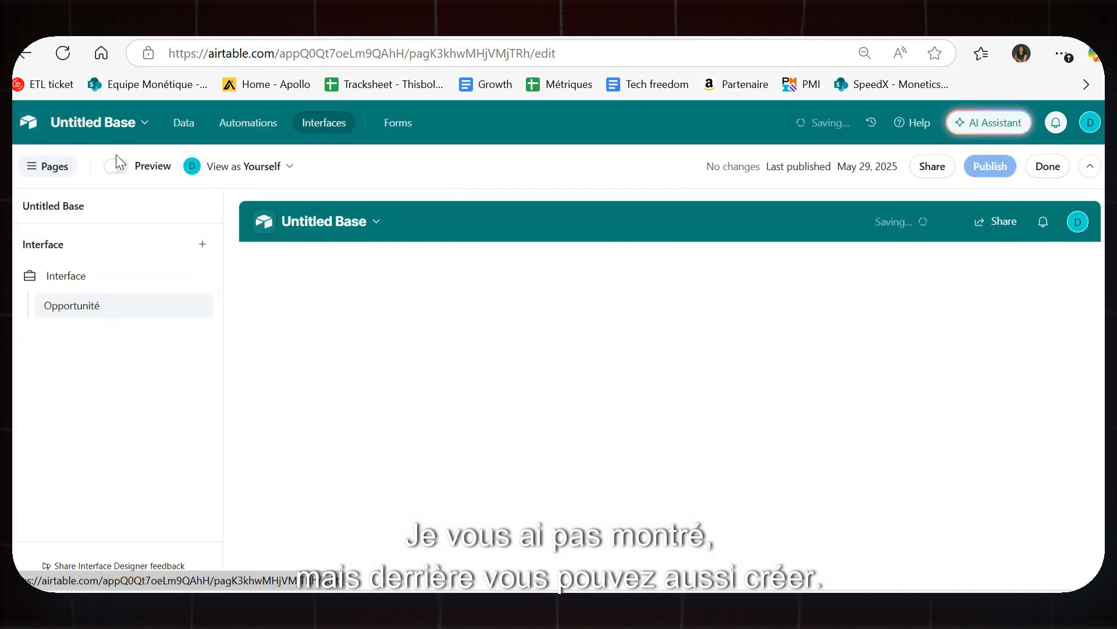
{"action": "left_click", "coordinate": [96, 124]}
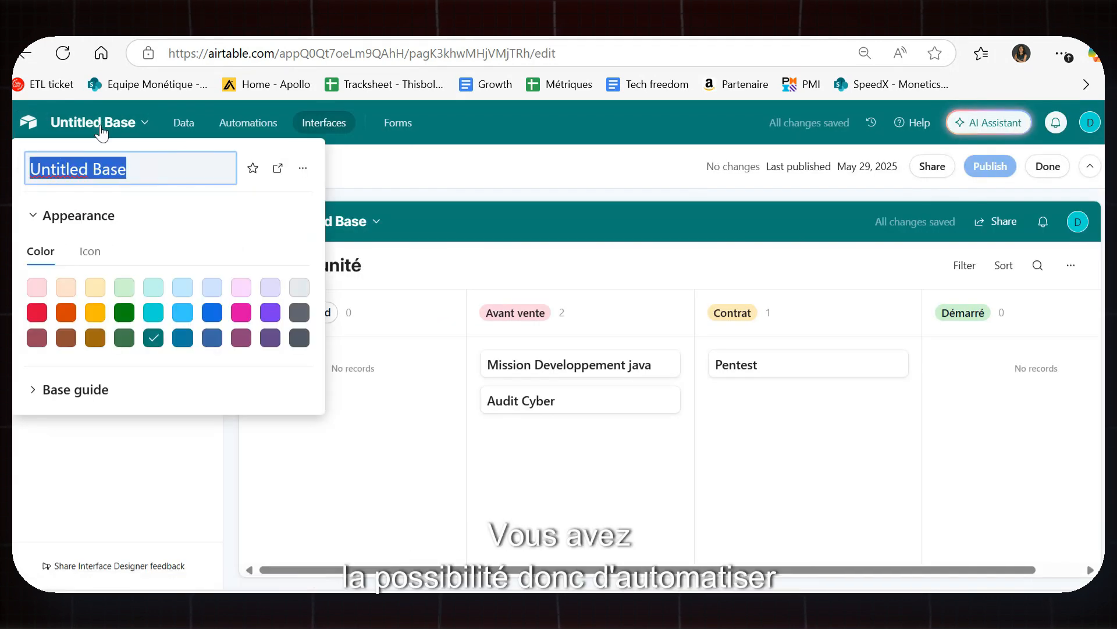
{"action": "left_click", "coordinate": [256, 123]}
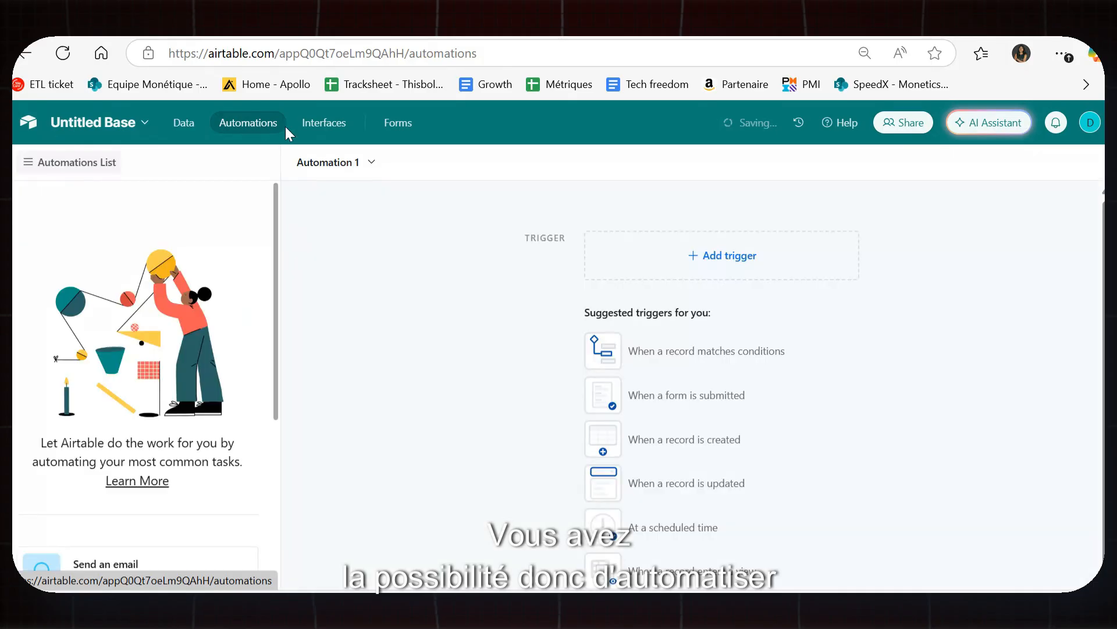